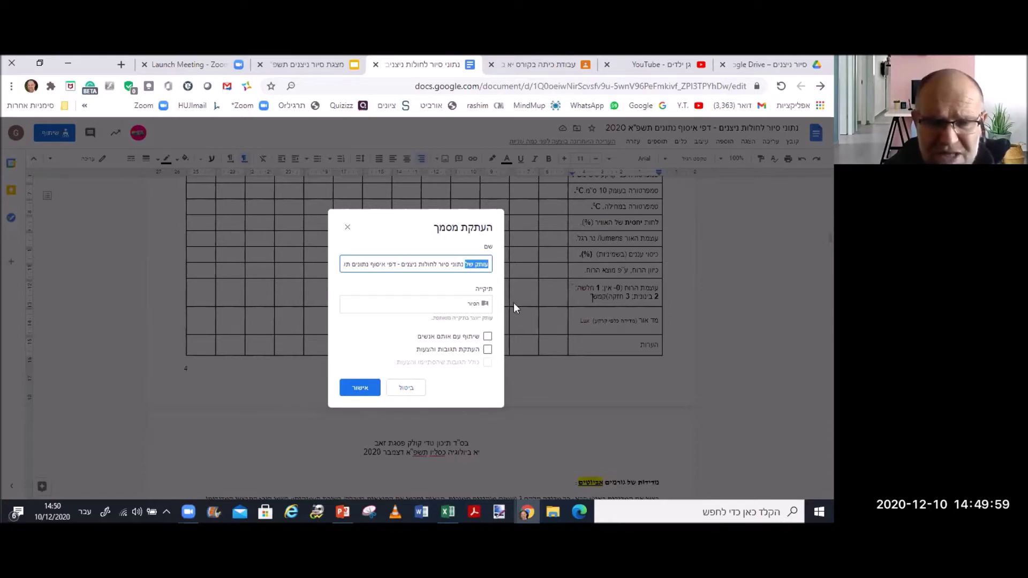
left_click(476, 305)
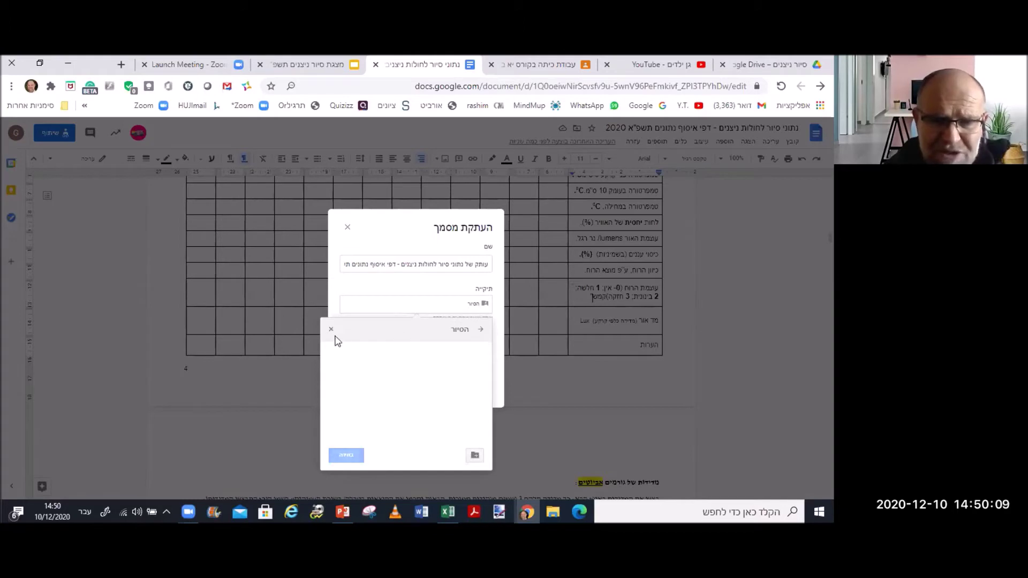
left_click(381, 468)
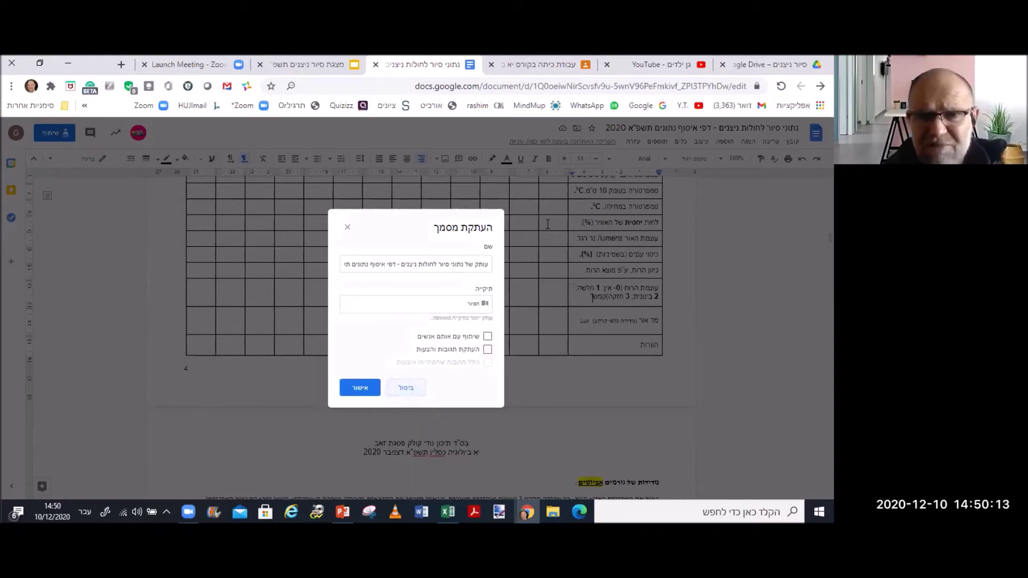
key("Escape")
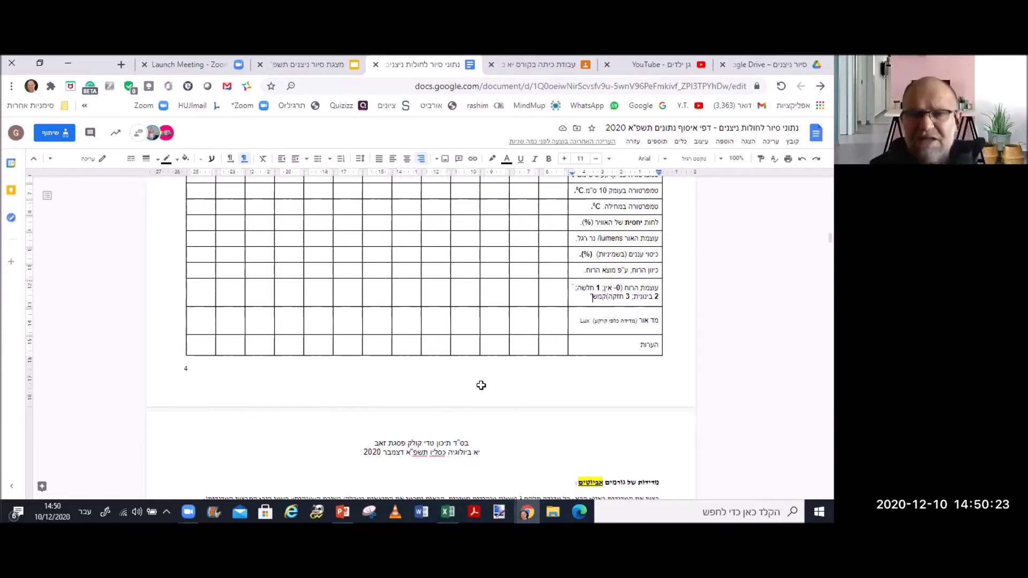
Switch to Excel and arrange the temperature data workbook and a blank workbook side by side.
key("alt+Tab")
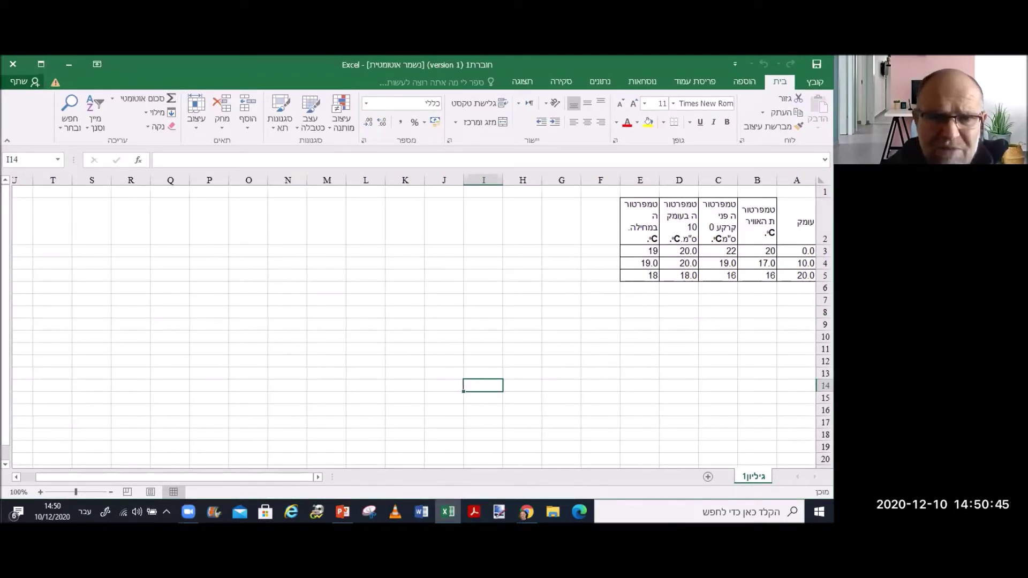
key("super+Left")
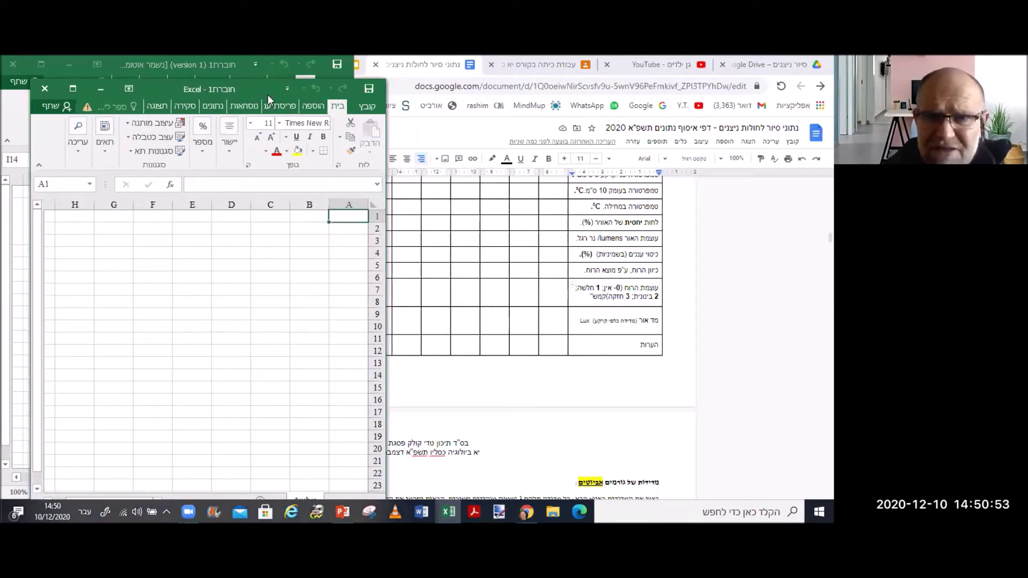
left_click_drag(268, 95, 660, 77)
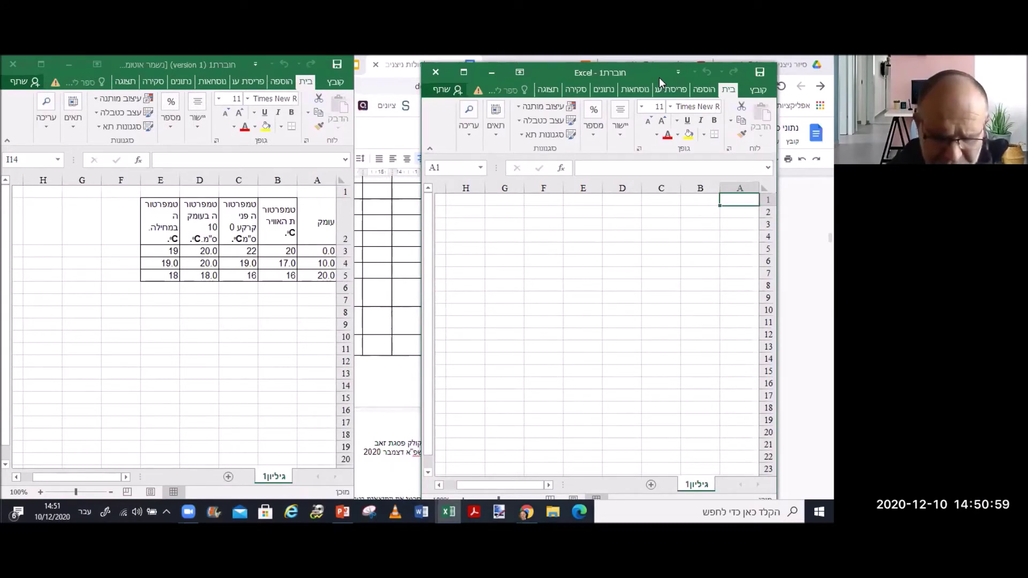
Enter the heading "עומק (ס"מ)" in cell A1 of the blank workbook.
type("עי")
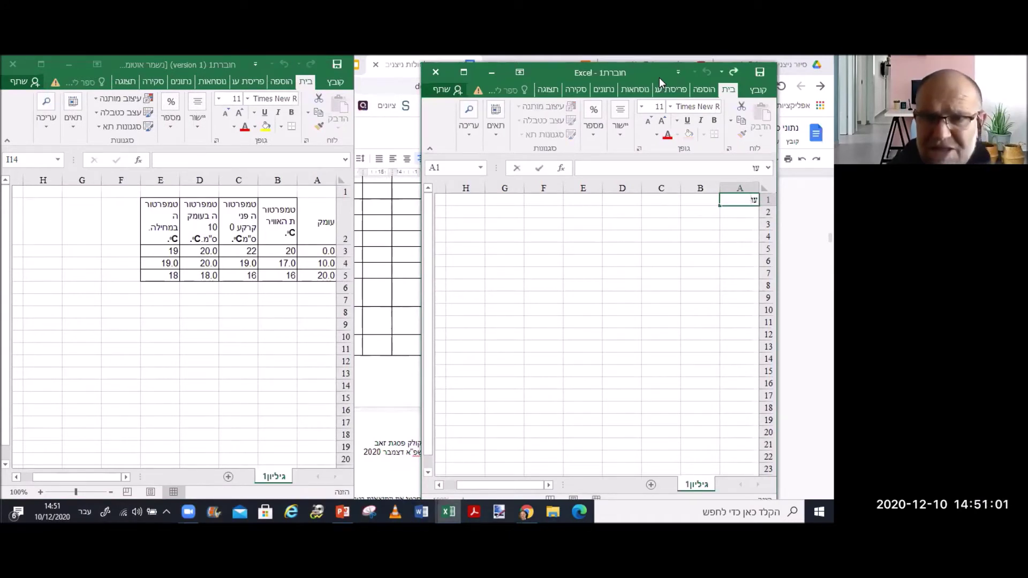
type("מק")
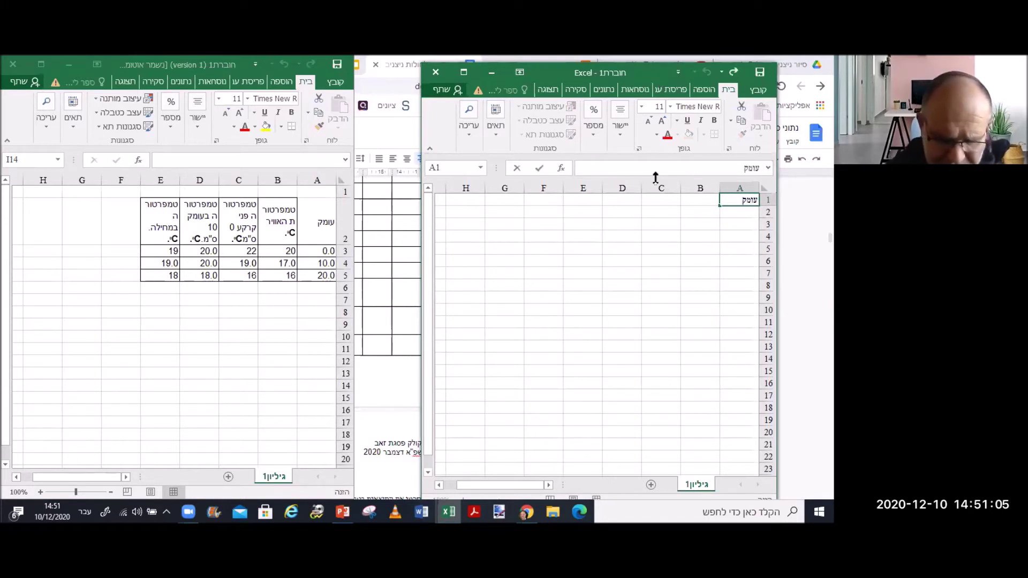
type(" (ס\"")
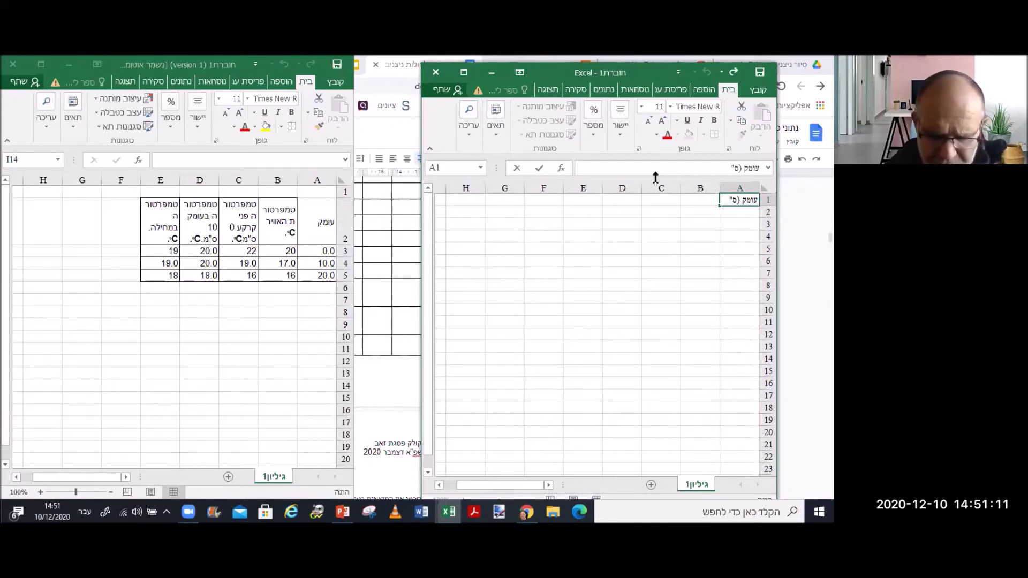
type("מ)")
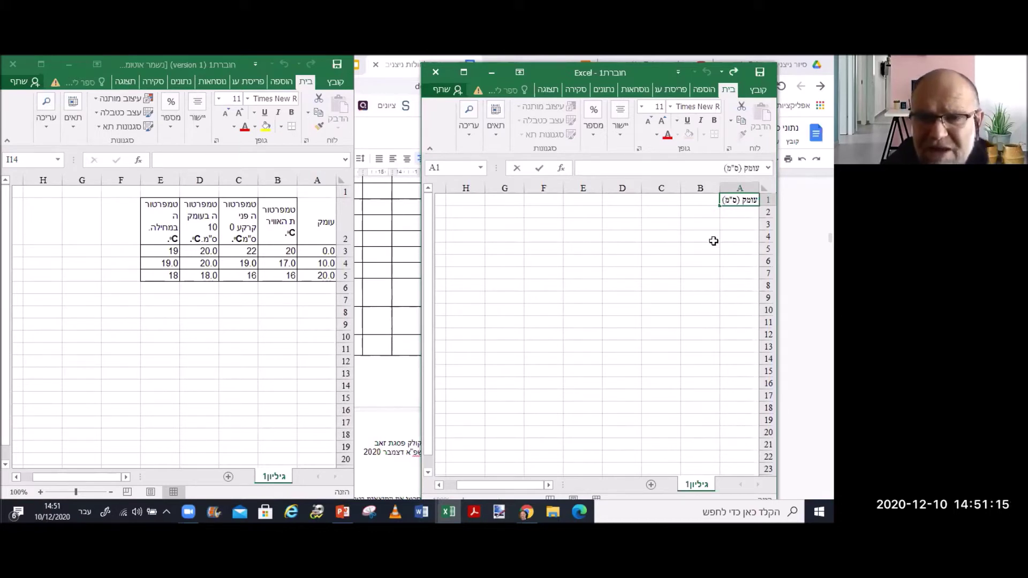
key("Return")
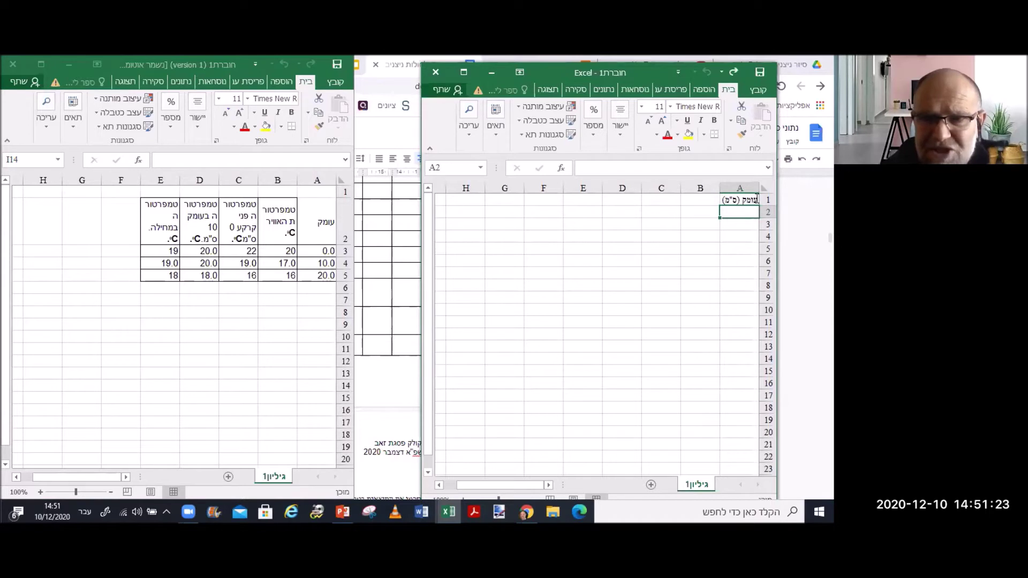
Add an X to the end of the depth heading in cell A1.
double_click(752, 199)
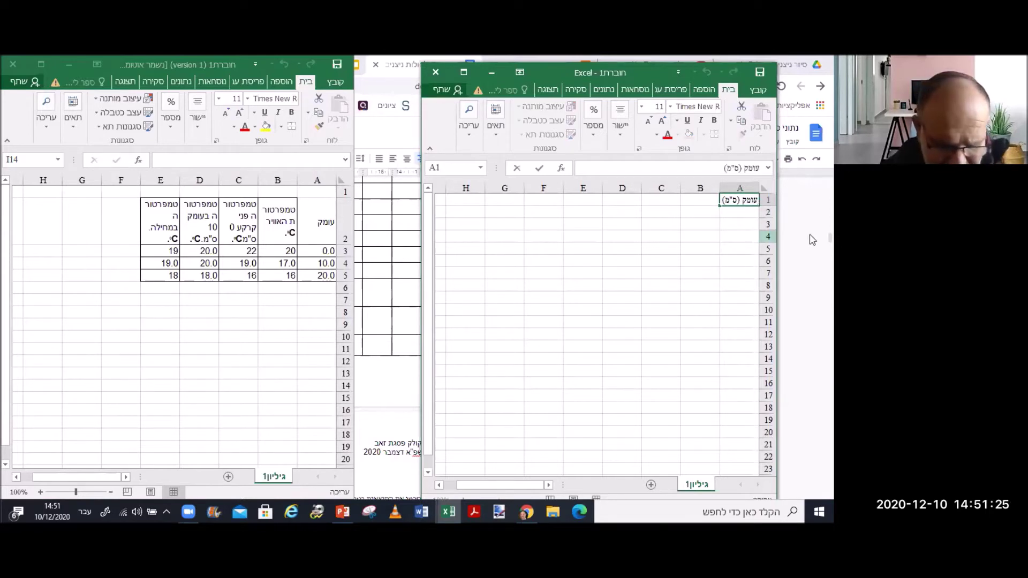
key("alt+Return")
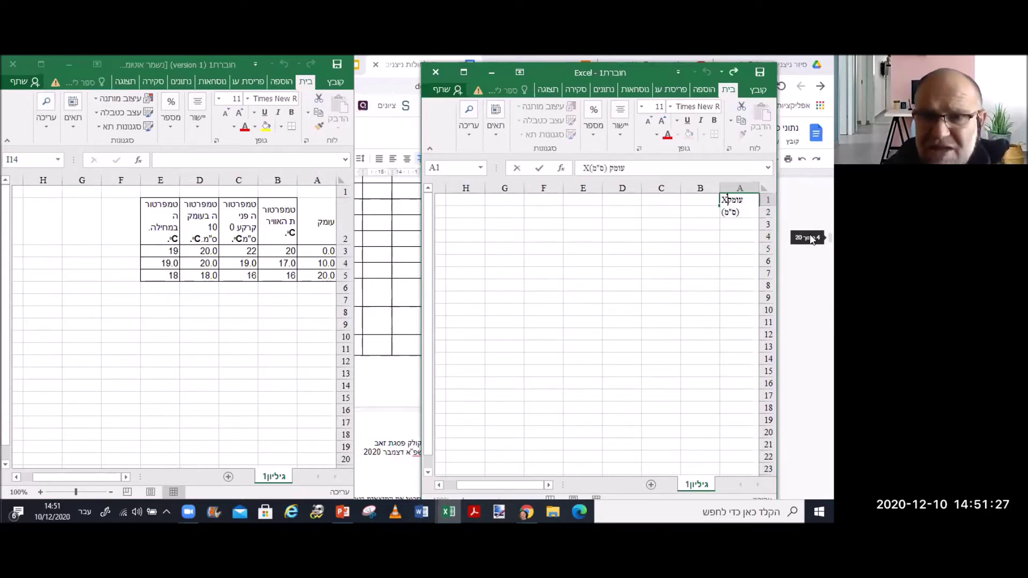
type("X")
left_click(739, 259)
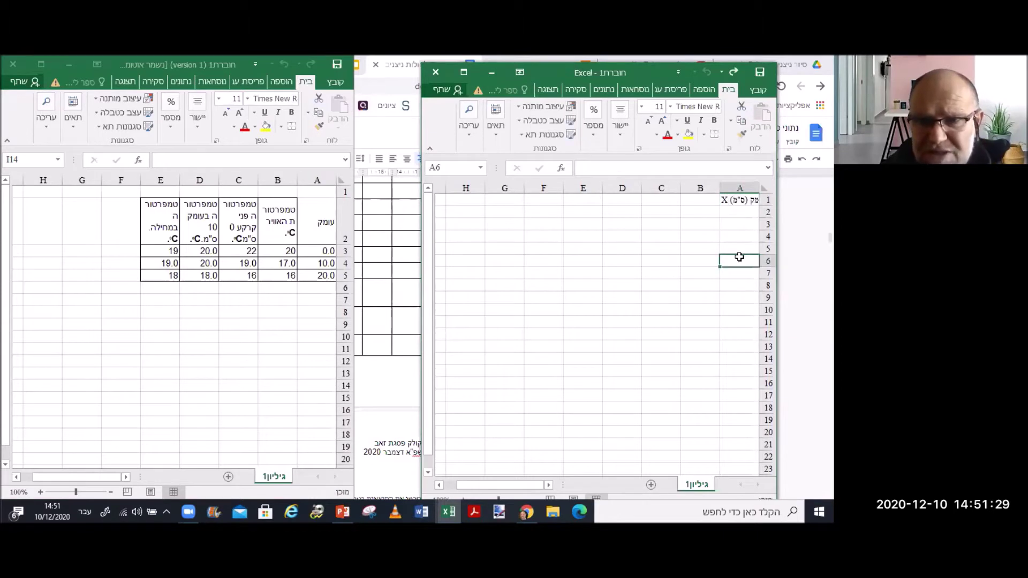
Enter the depths 0, 5 and 20 in cells A2 to A4 under the depth heading.
left_click(740, 214)
type("0")
key("Return")
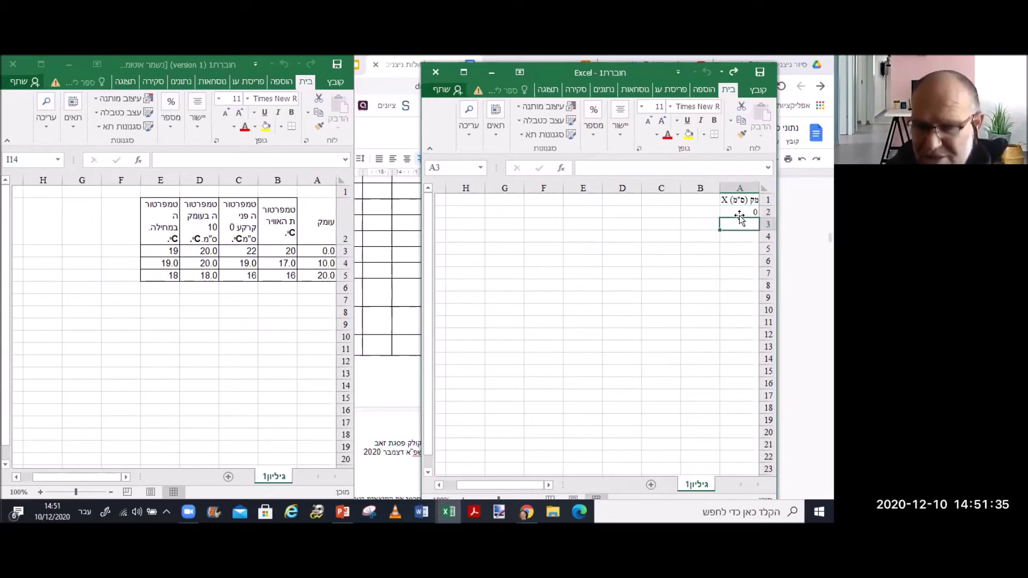
type("5")
key("Return")
type("2")
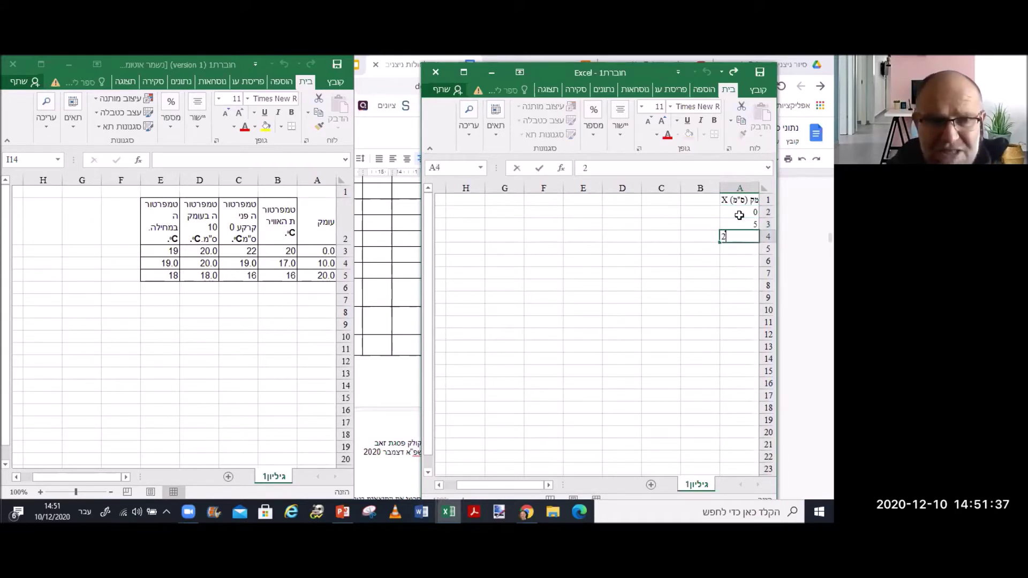
type("0")
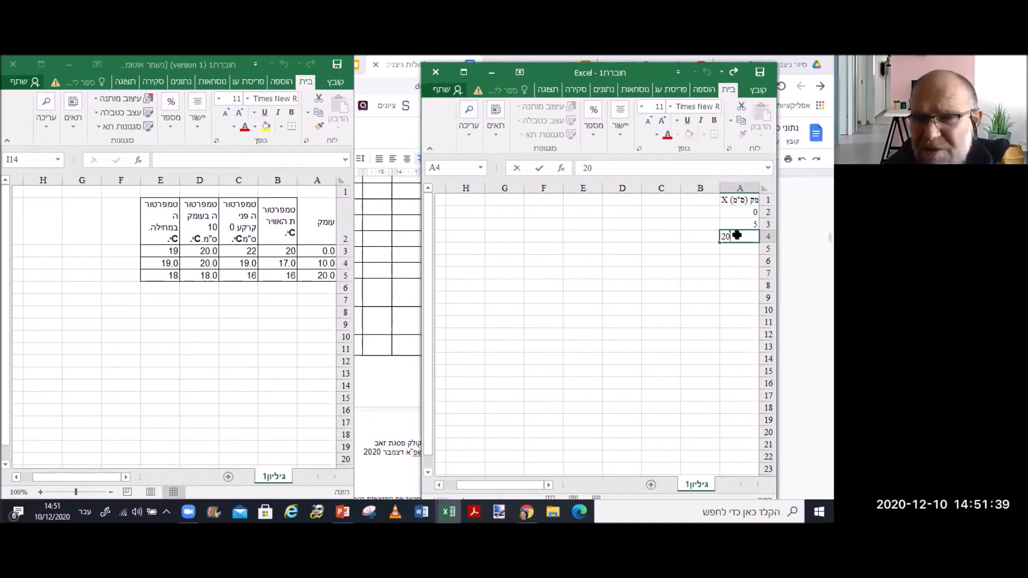
key("Return")
key("Up")
key("Up")
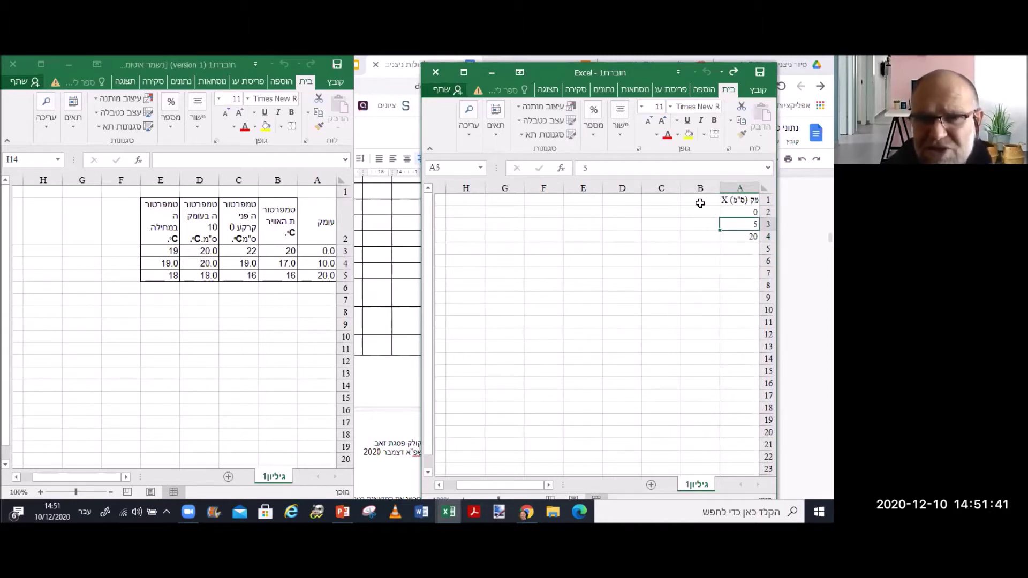
Check the headings in the temperature data workbook and set the depth in cell A3 to 10.
left_click(700, 203)
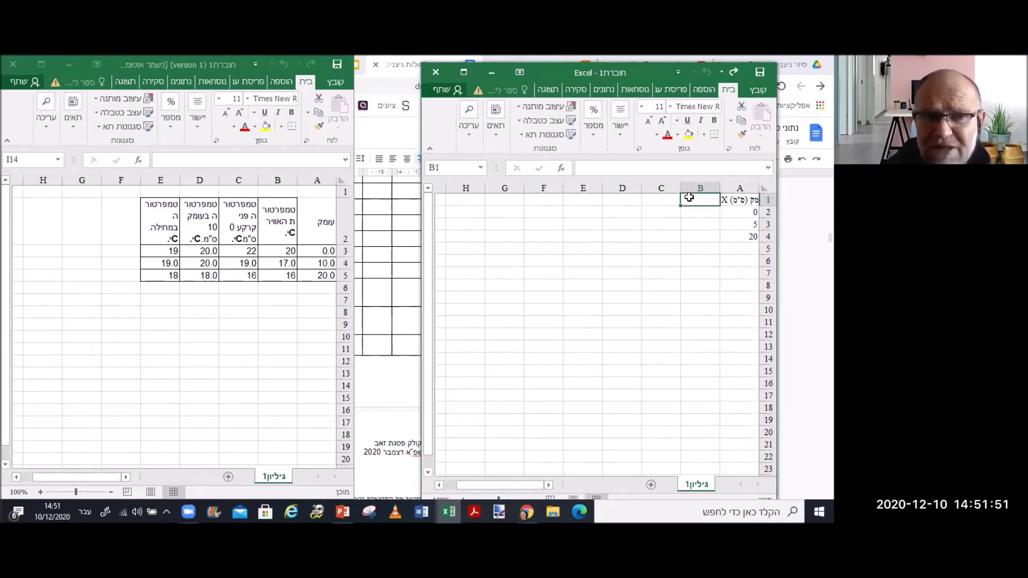
left_click(213, 228)
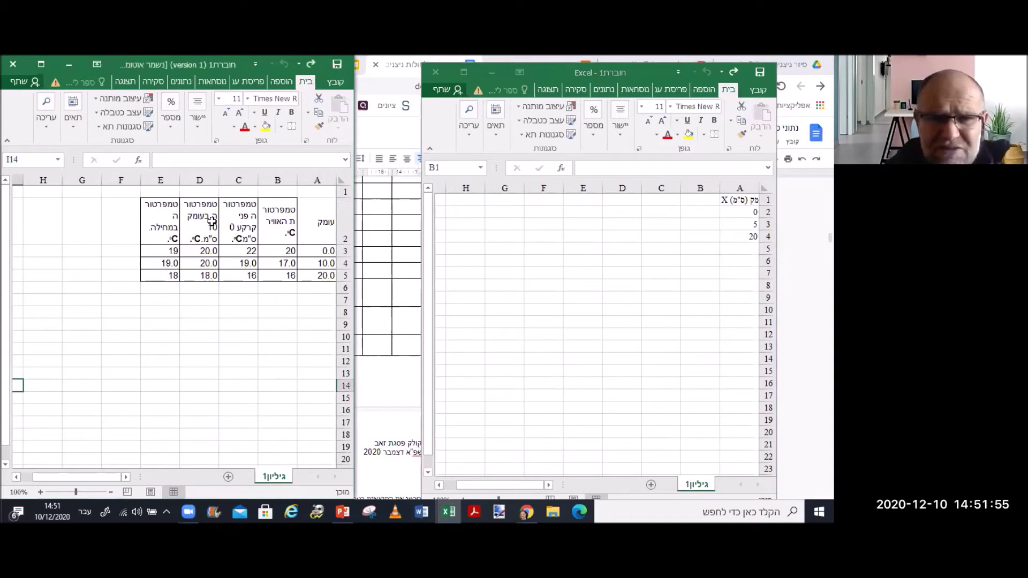
left_click(753, 225)
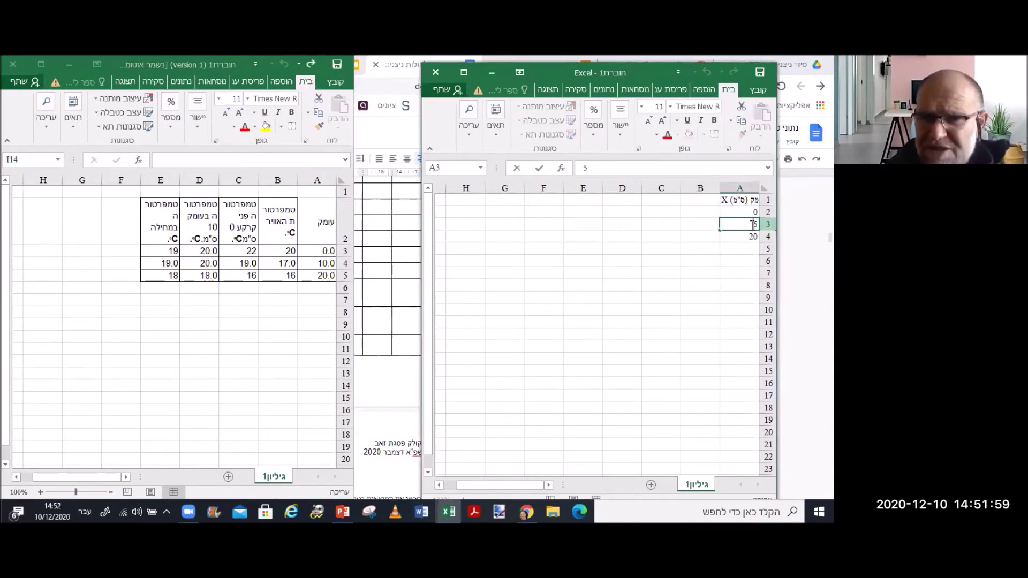
right_click(755, 223)
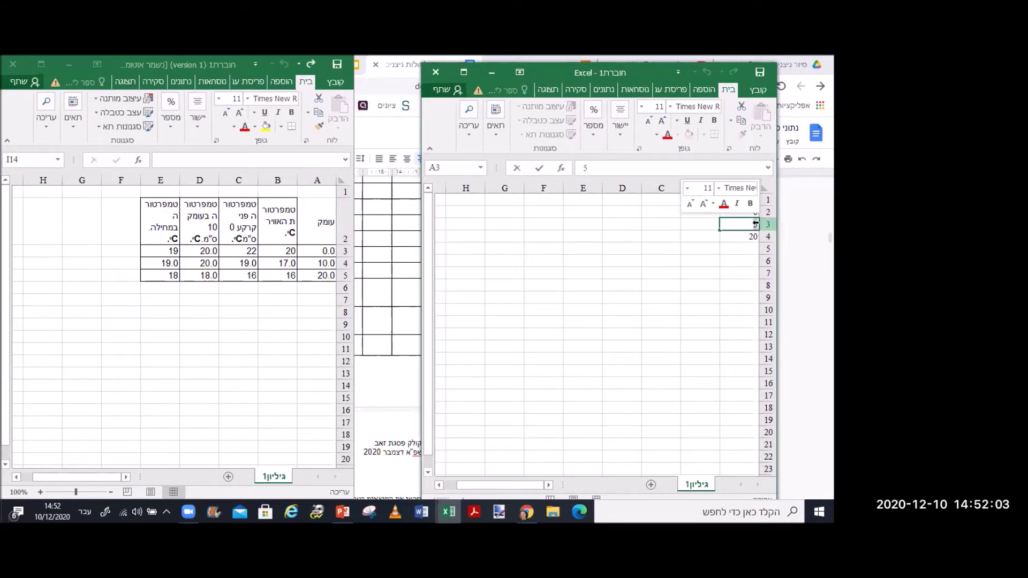
type("10")
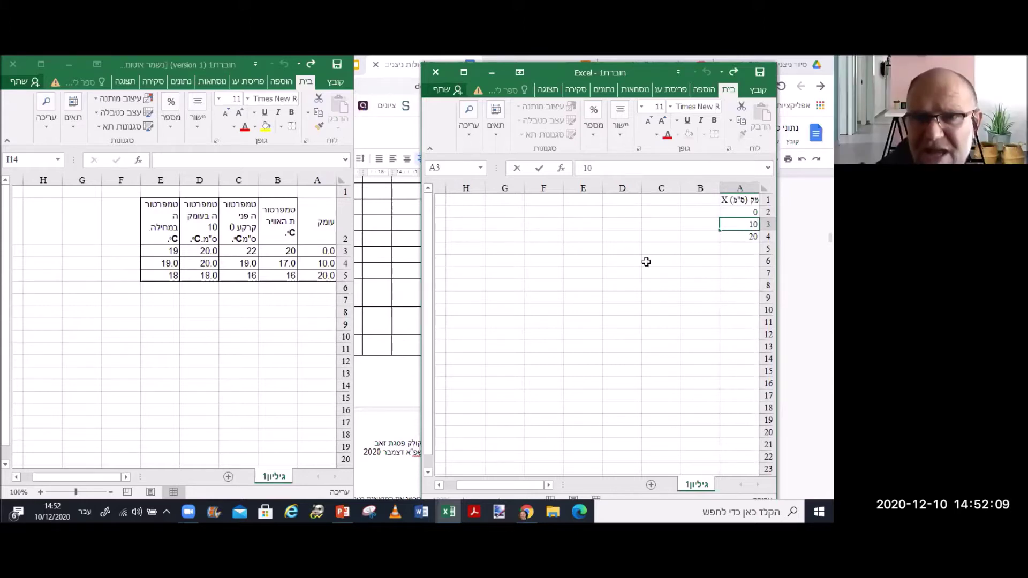
Enter the column headings "אוויר" in cell B1 and "פני הקרקע 0" in cell C1.
left_click(700, 200)
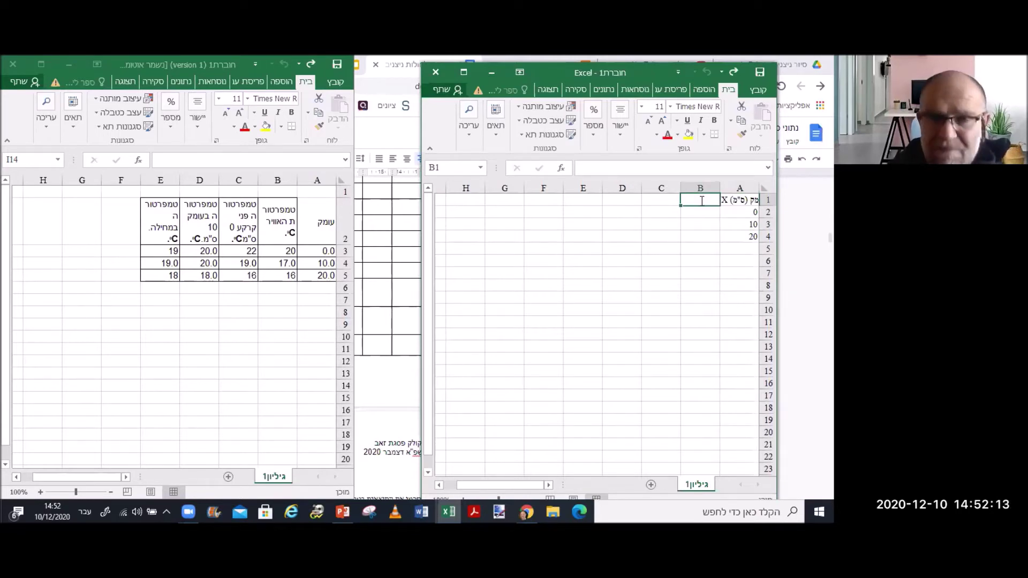
type("אוויר")
left_click(659, 201)
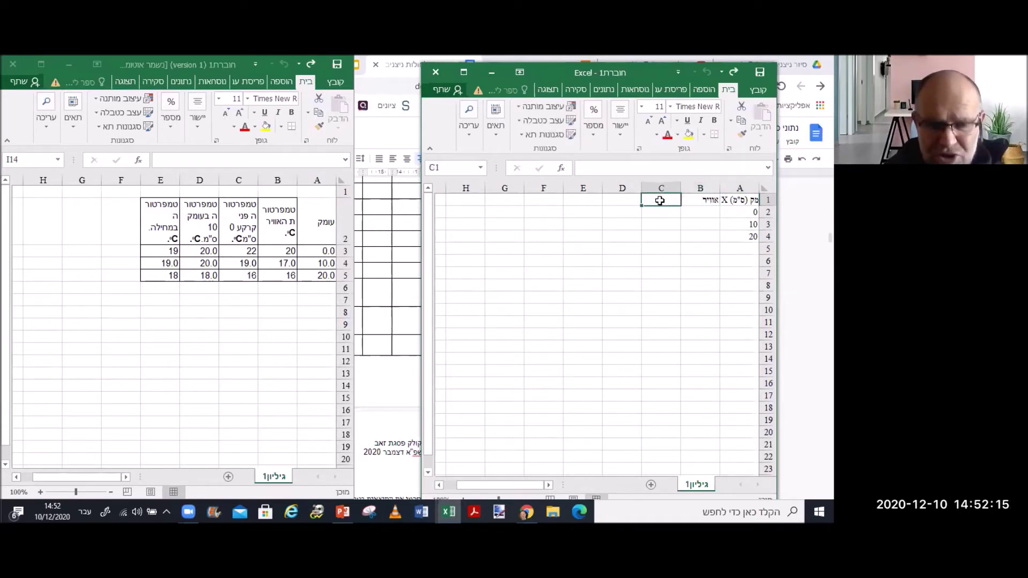
type("פני")
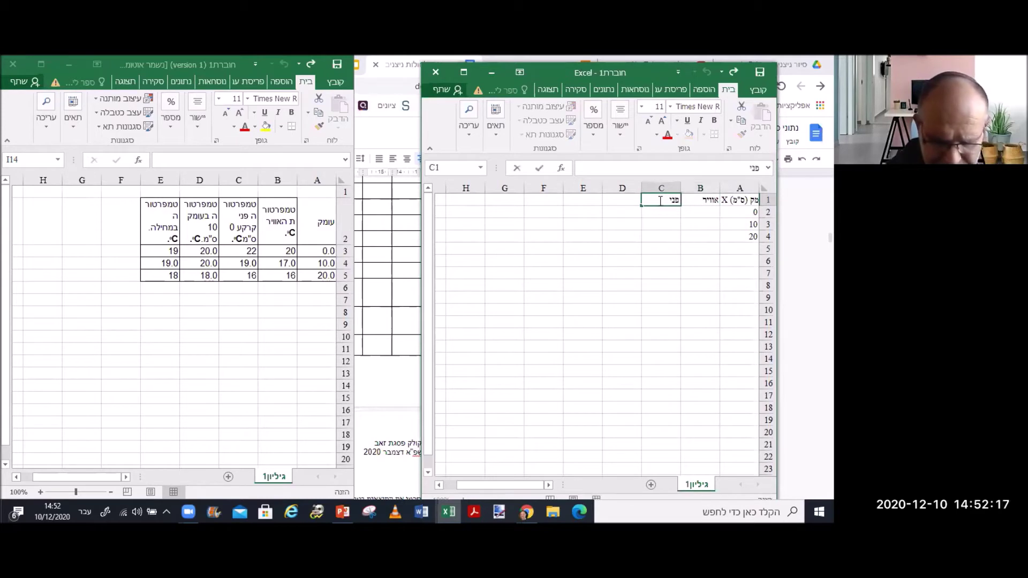
type(" הקרקע")
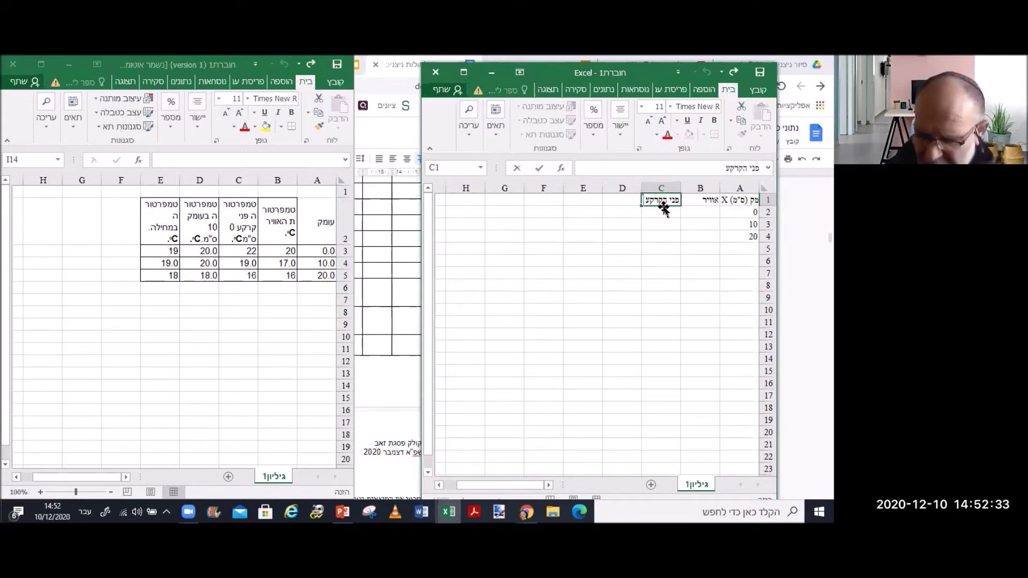
type("0")
left_click(620, 248)
Enter the column headings "עומק 10" in cell D1 and "מחילה 20 ס"מ" in cell E1.
left_click(612, 199)
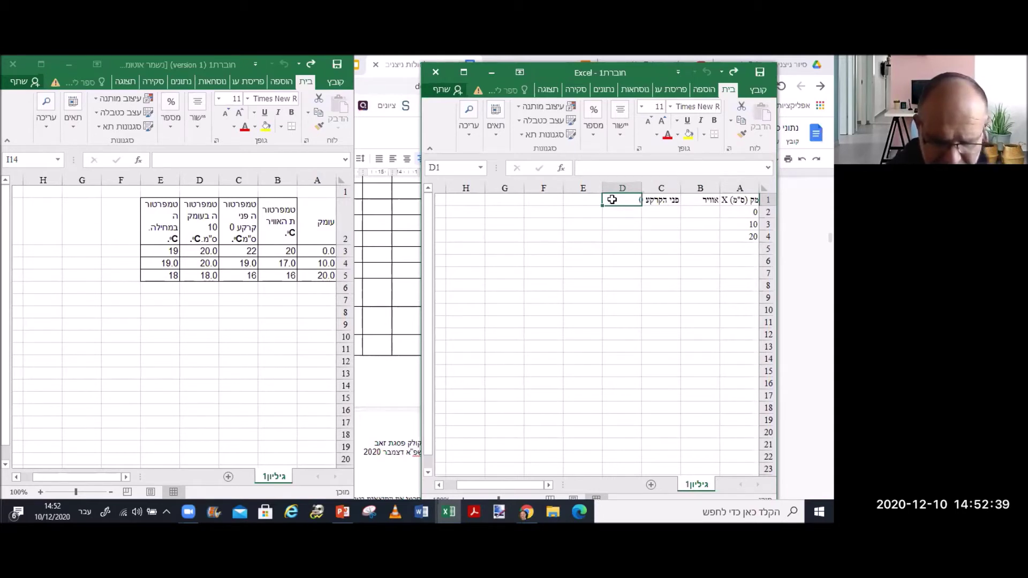
type("עומ")
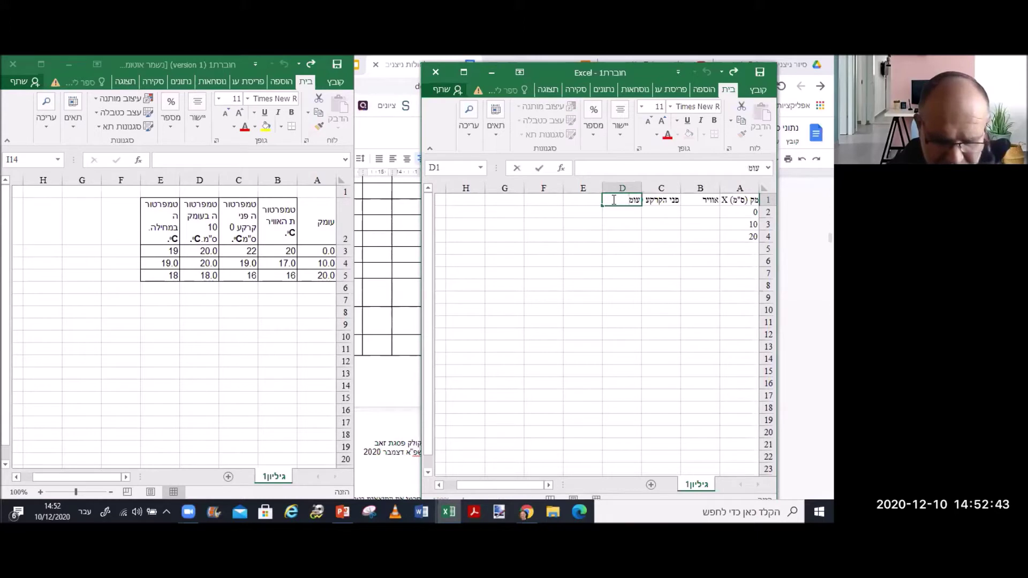
type("ק 10")
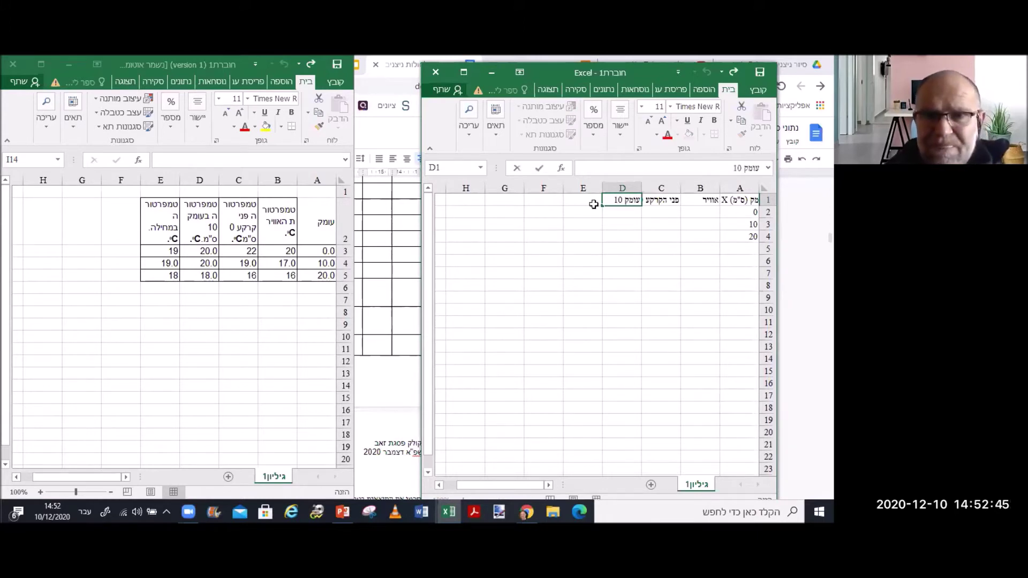
left_click(588, 199)
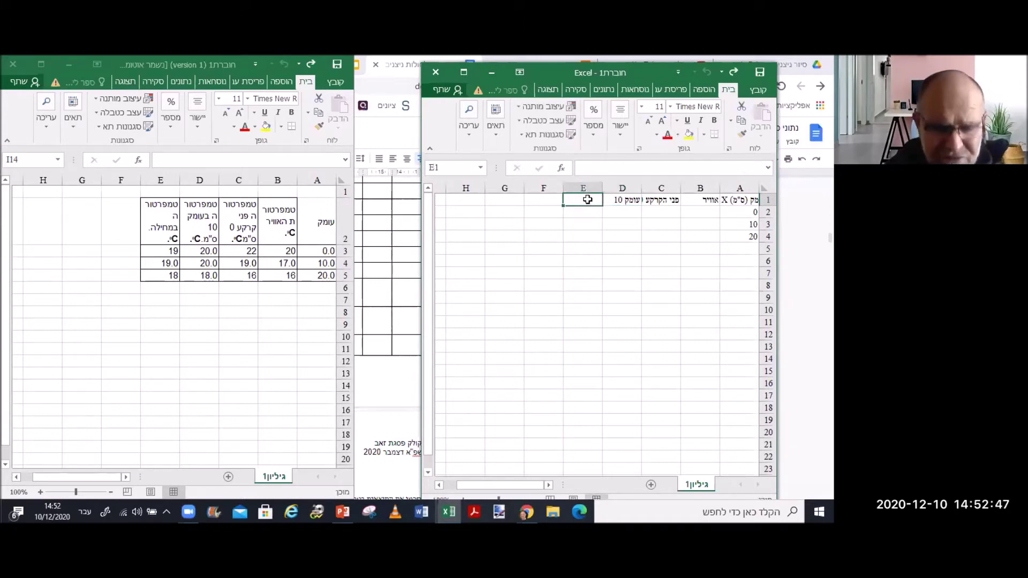
type("מחילה 20")
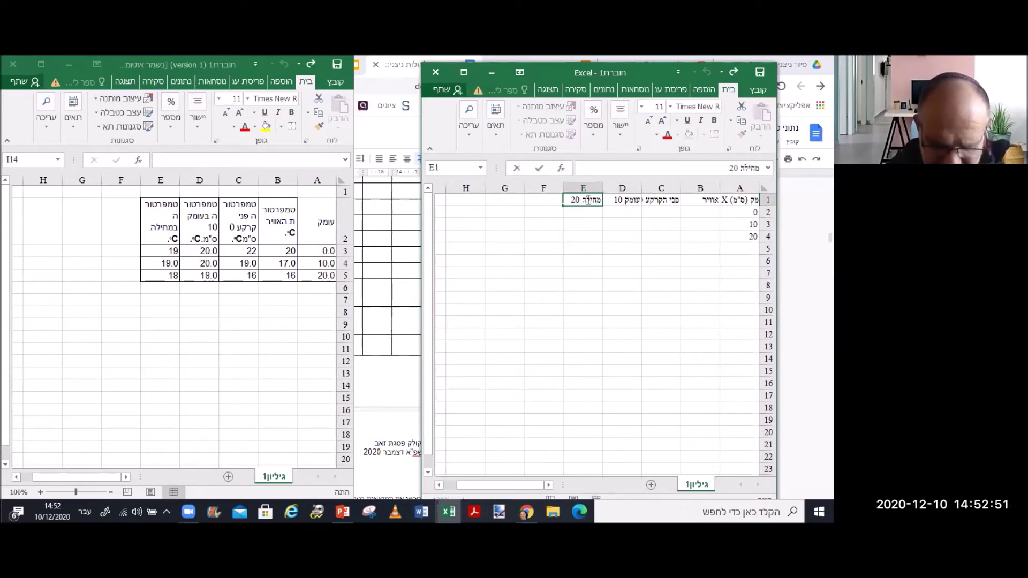
type(" ס")
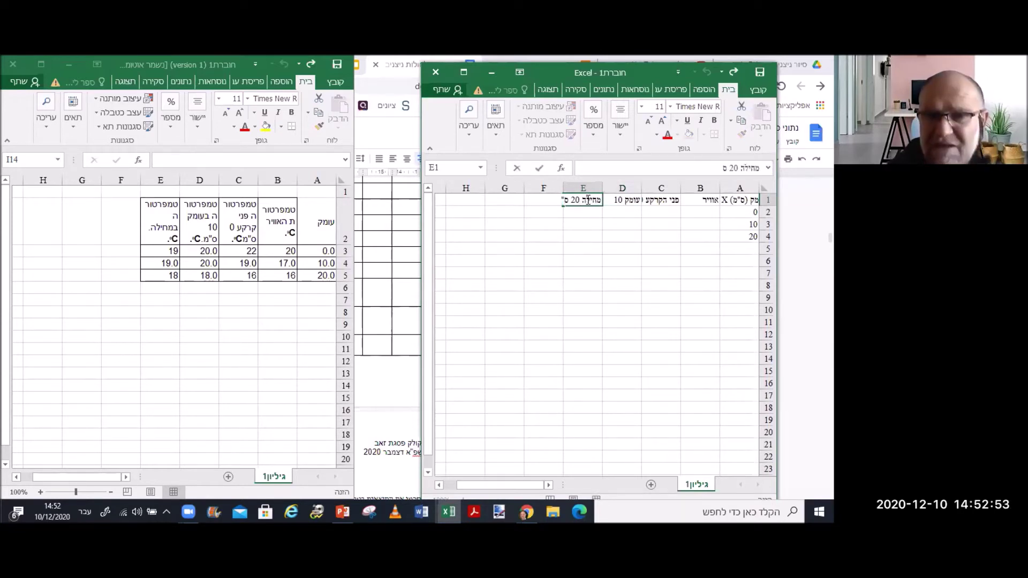
type("\"מ")
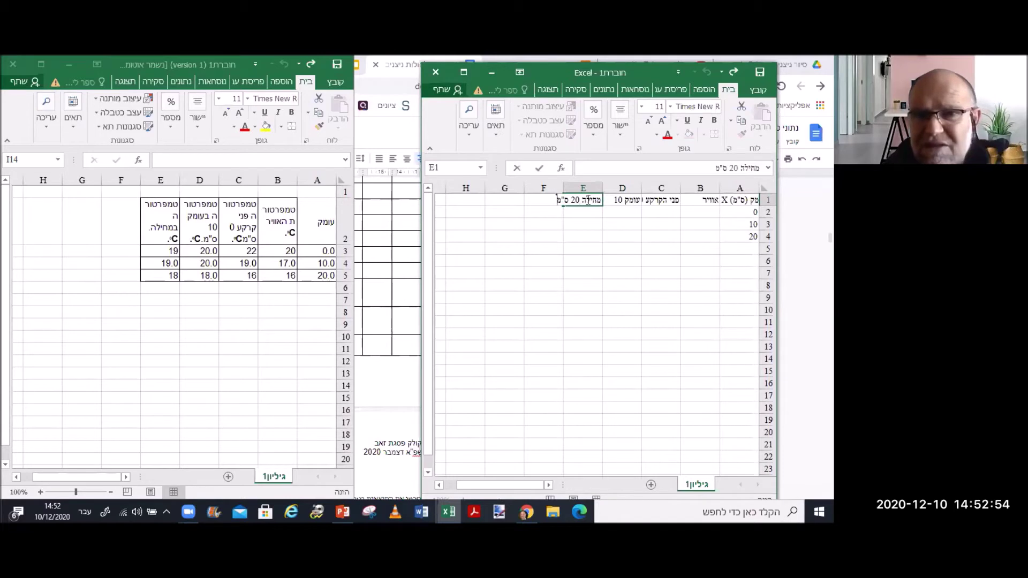
Replace the depth heading in cell A1 with the measurement-hour heading "שעת מדידה", keeping the X label.
double_click(744, 200)
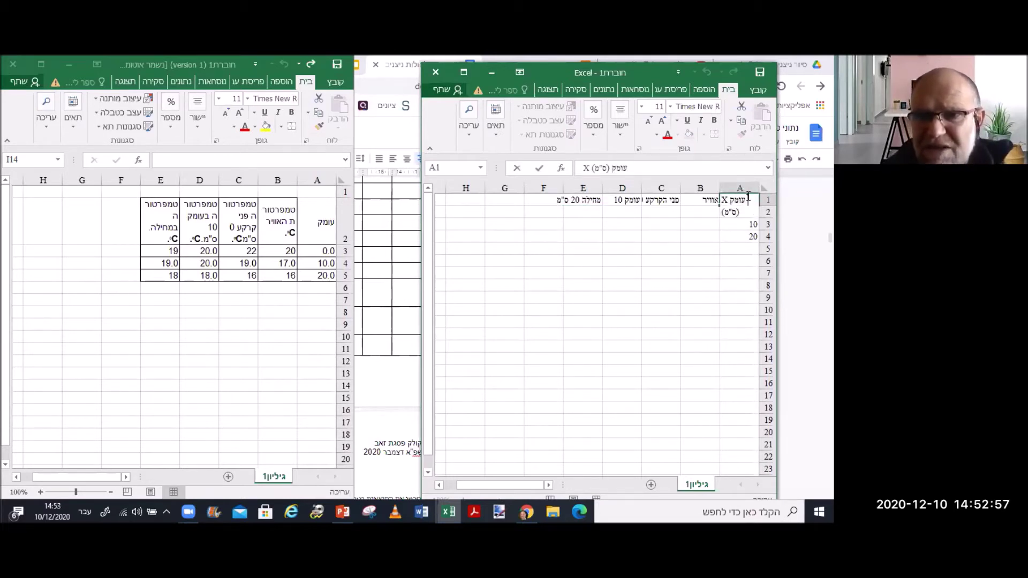
left_click_drag(732, 215, 754, 209)
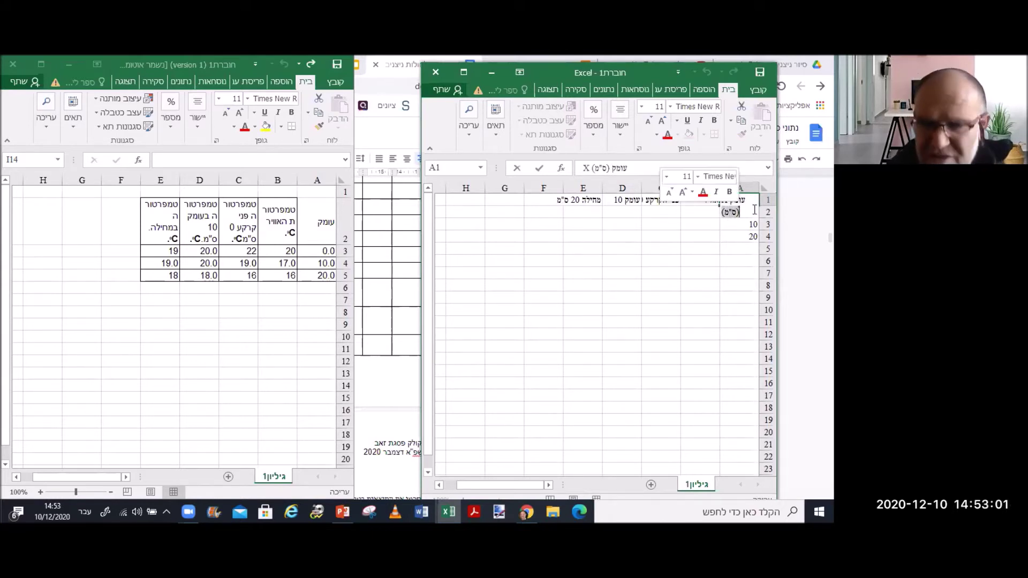
key("BackSpace")
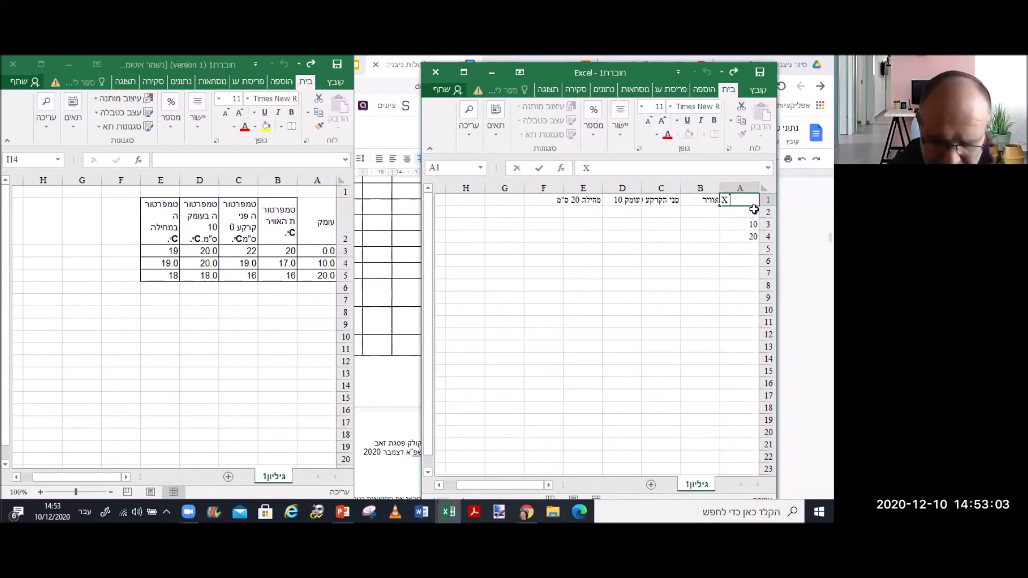
type("שע")
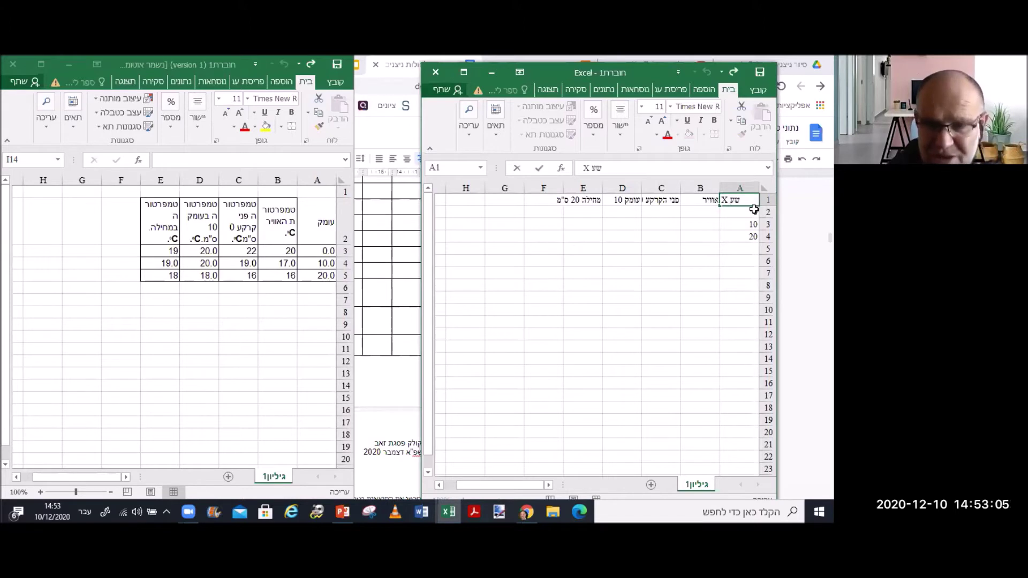
type("ת")
type("מד ")
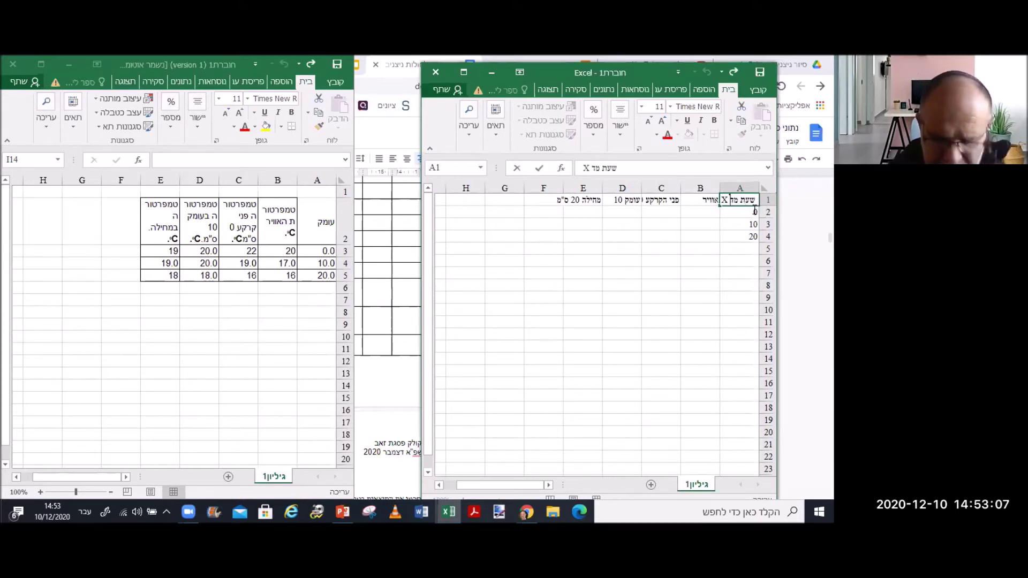
type("ידה")
key("Return")
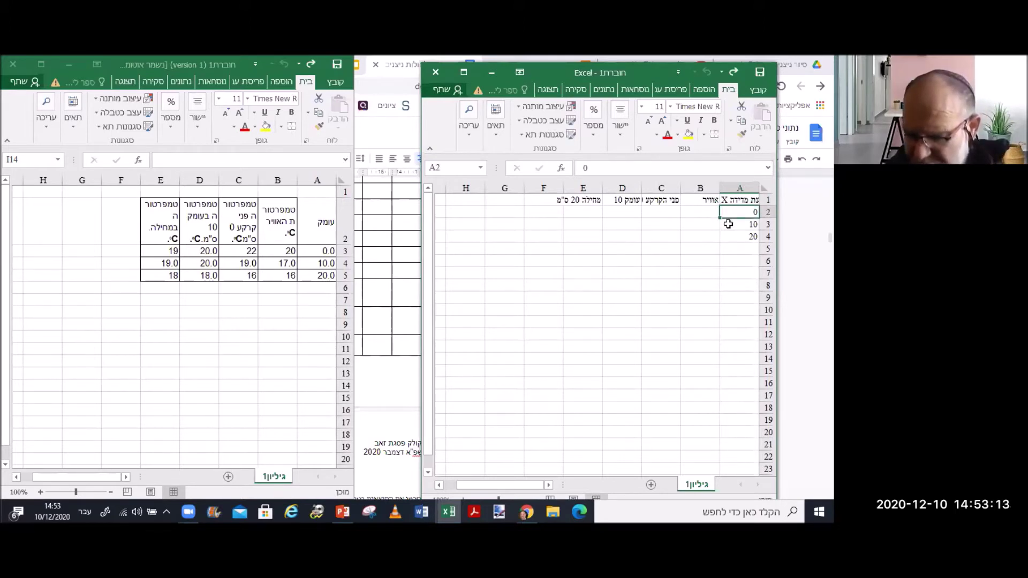
Enter the first measurement time, 13:00, in cell A2.
type("1300")
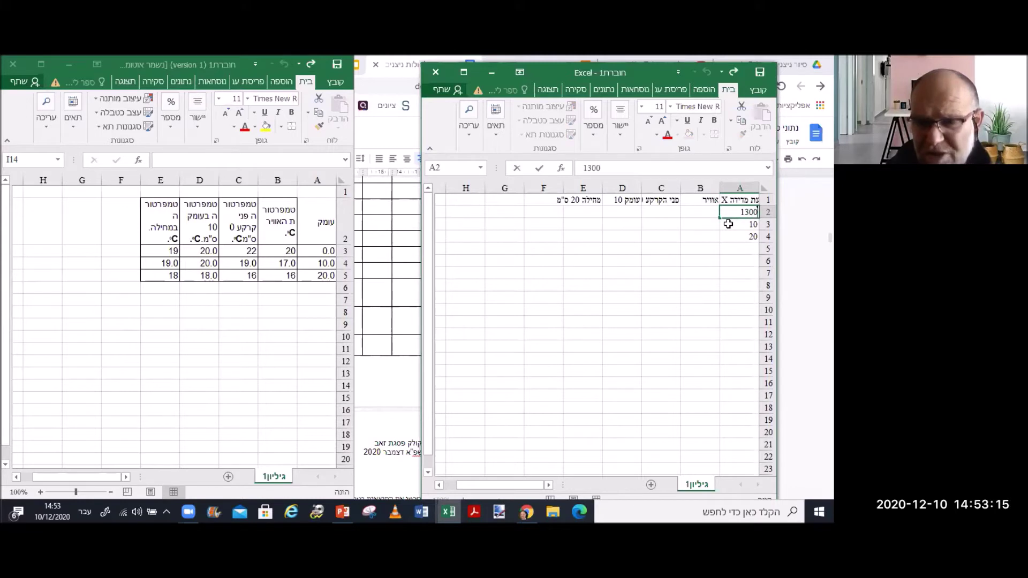
key("BackSpace")
key("BackSpace")
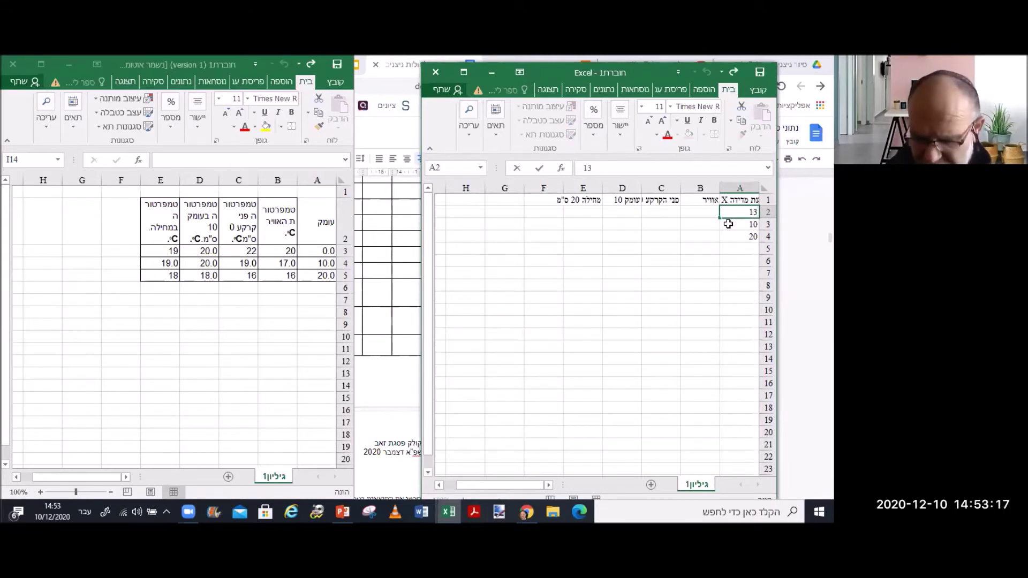
type(":")
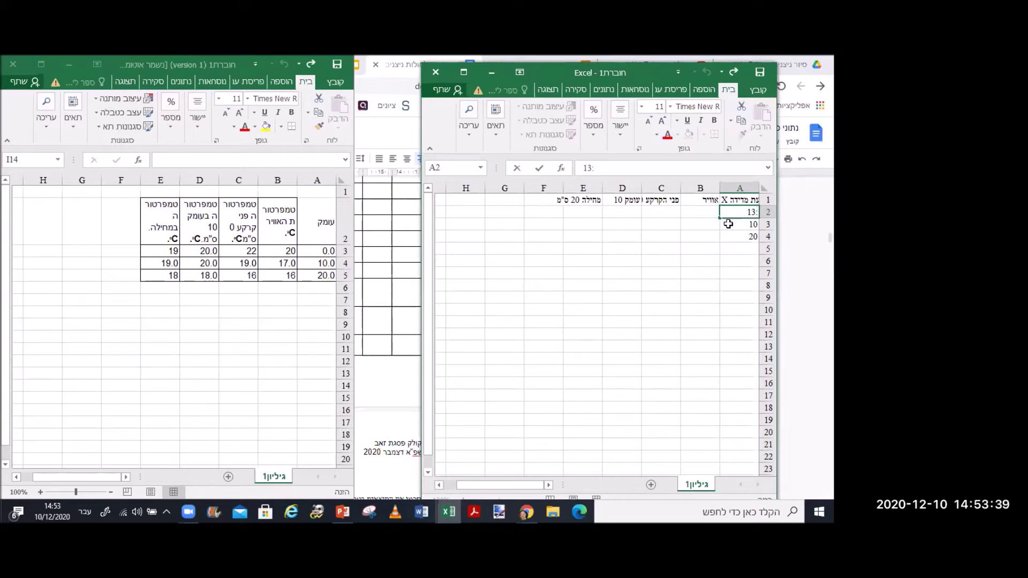
type("00")
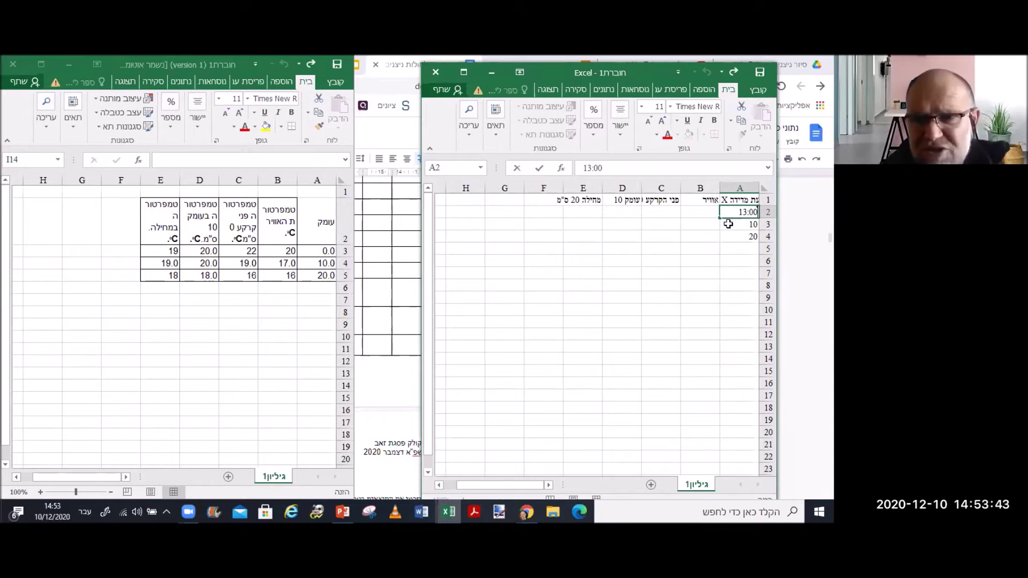
key("Return")
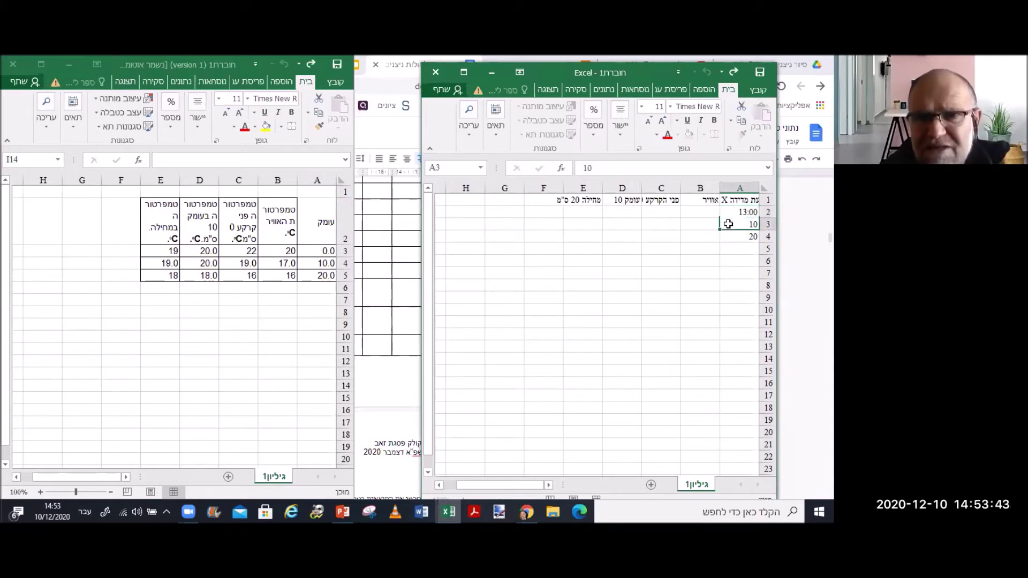
Check the number format of cell A2 and accept the custom hh:mm time format.
left_click(737, 213)
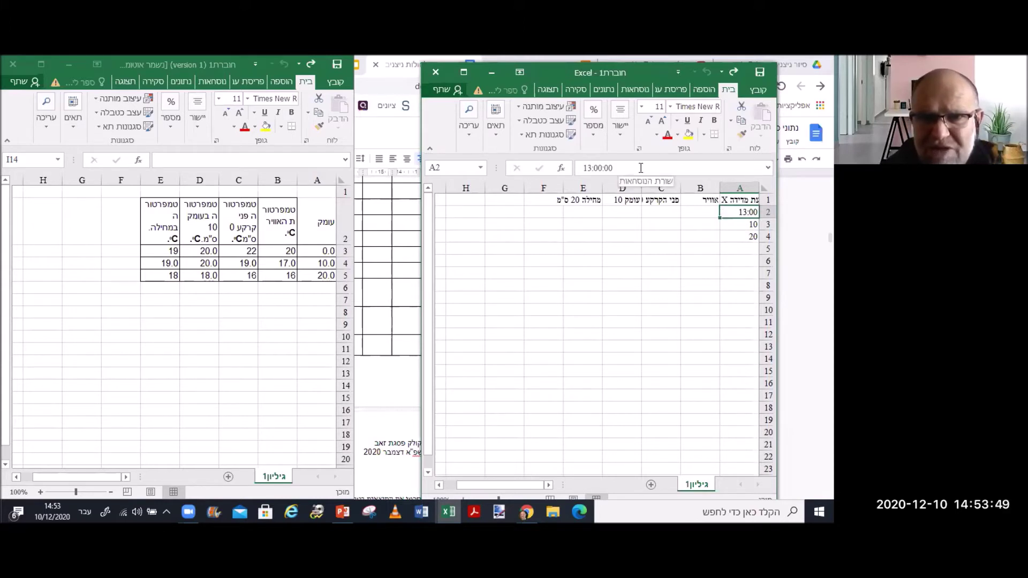
right_click(734, 217)
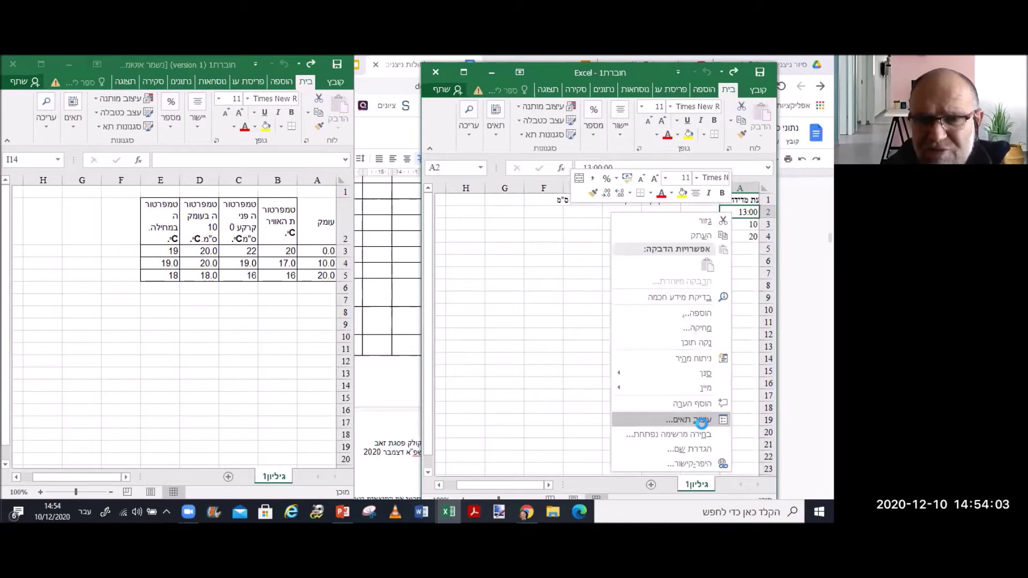
left_click(702, 423)
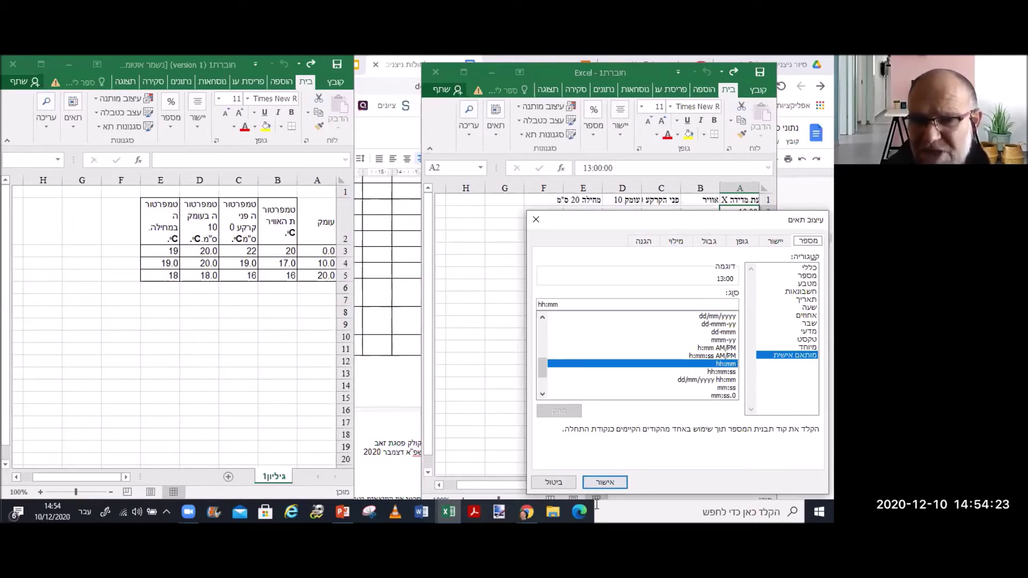
left_click(604, 481)
Replace the remaining depths with measurement times: 15:00 in cell A3 and 16:43 in cell A4.
left_click(734, 225)
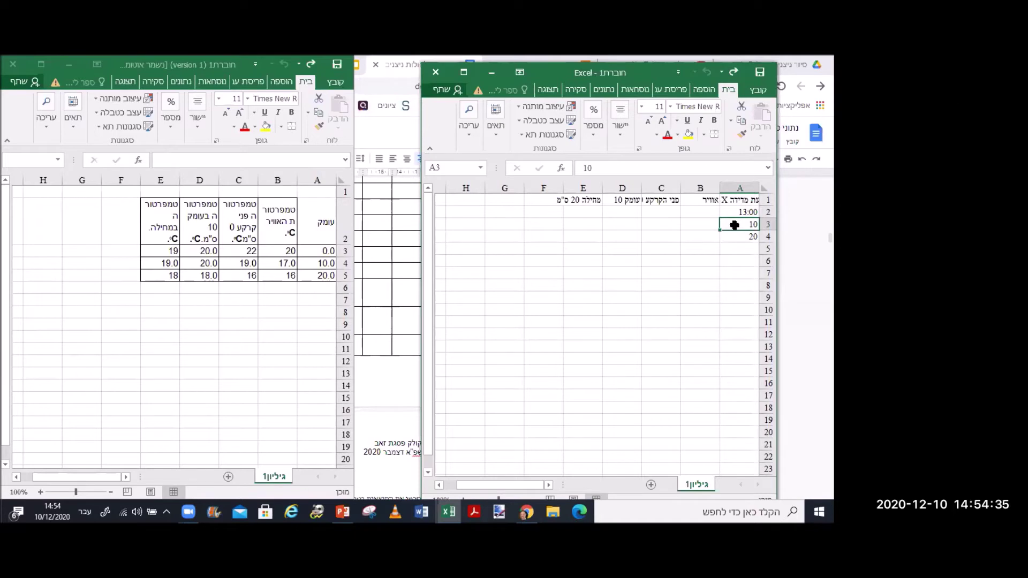
type("15:00")
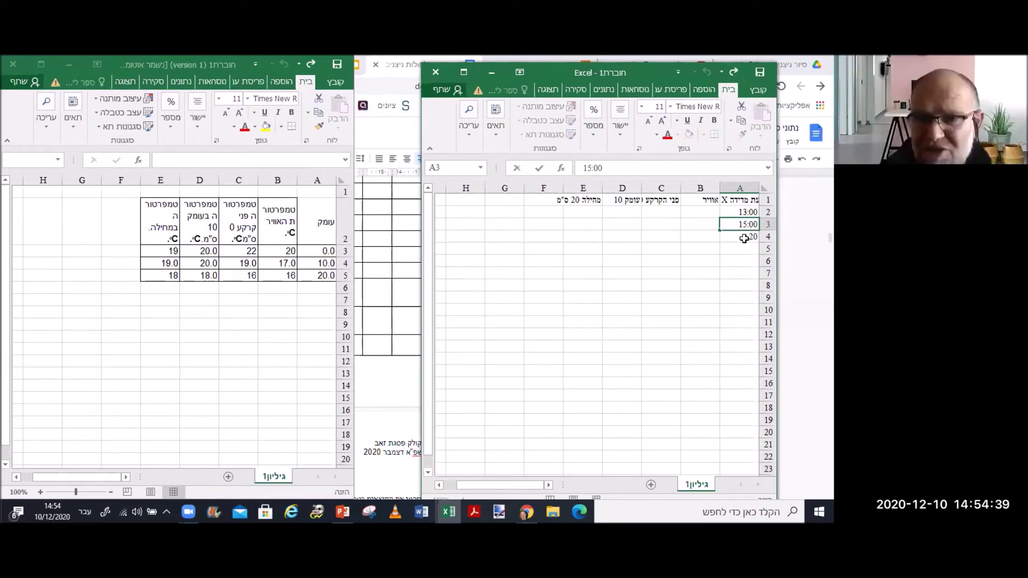
left_click(741, 236)
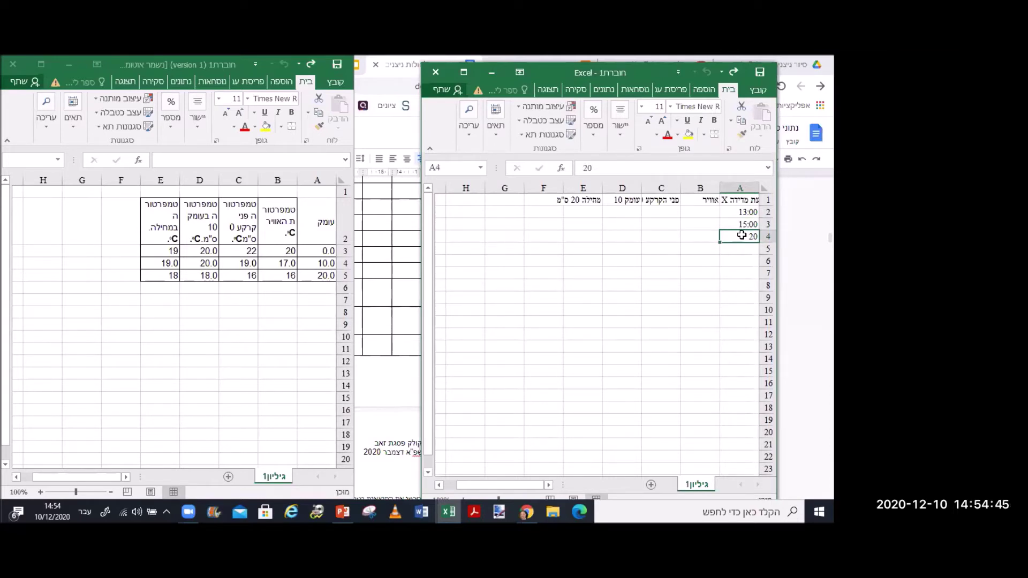
type("1")
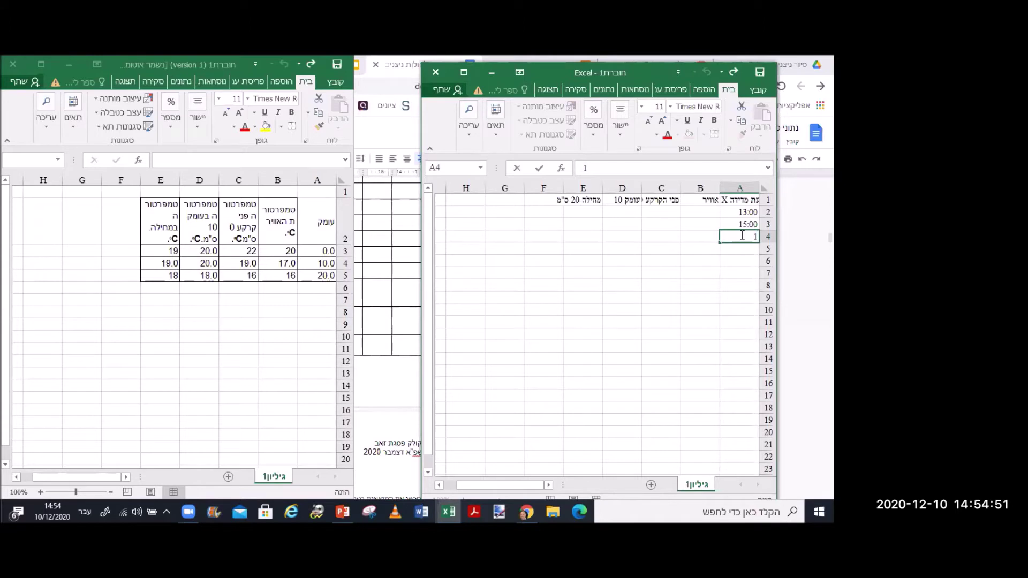
type("6:")
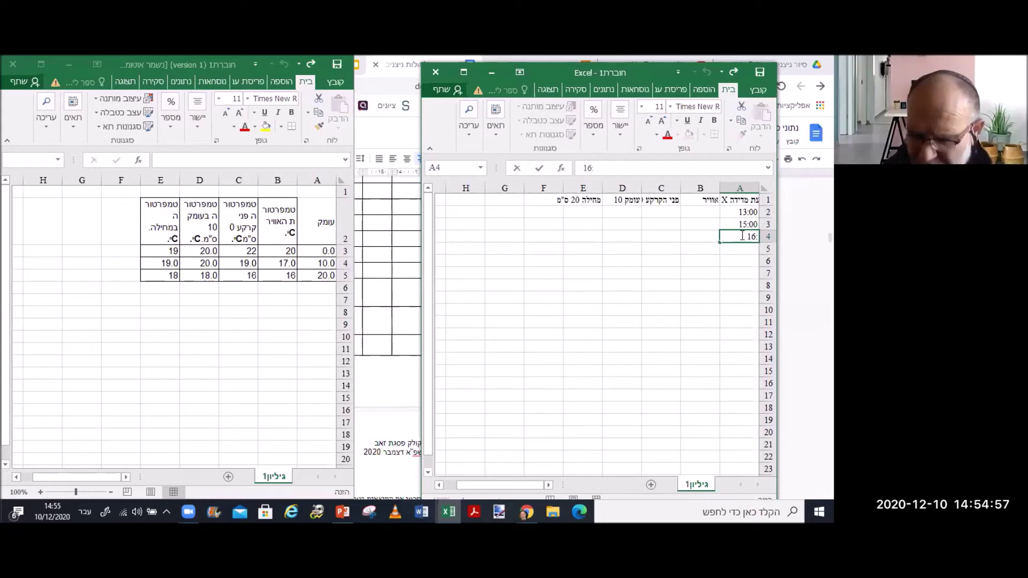
type("4")
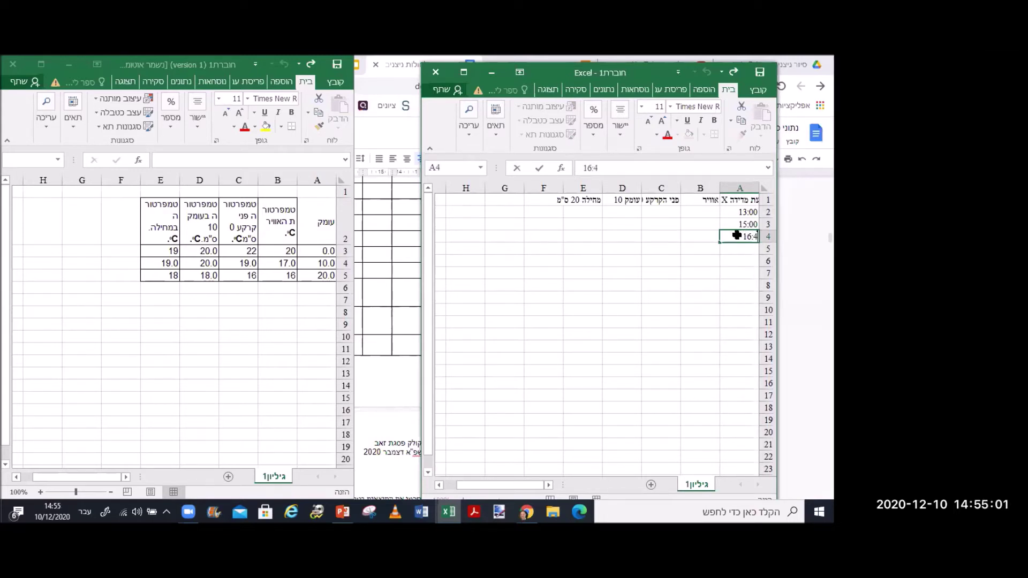
type("3")
left_click(696, 212)
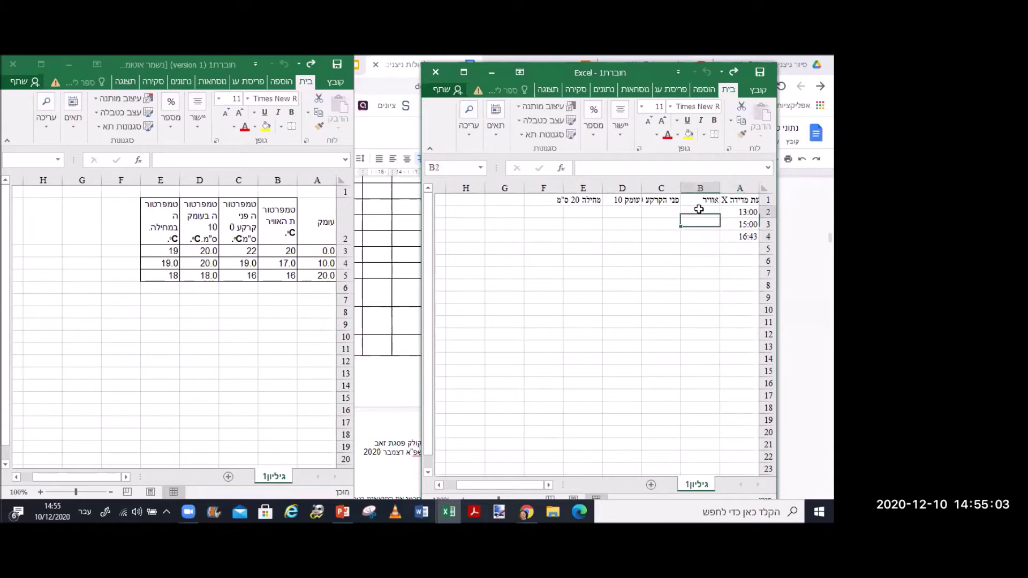
left_click(731, 246)
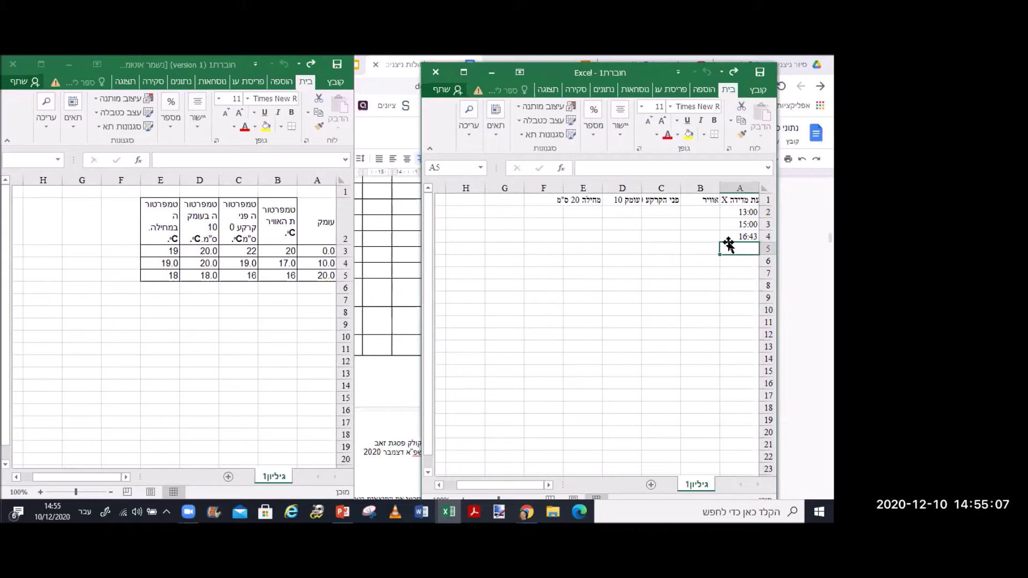
Enter the air temperatures 20, 17 and 16 in cells B2 to B4.
left_click(712, 211)
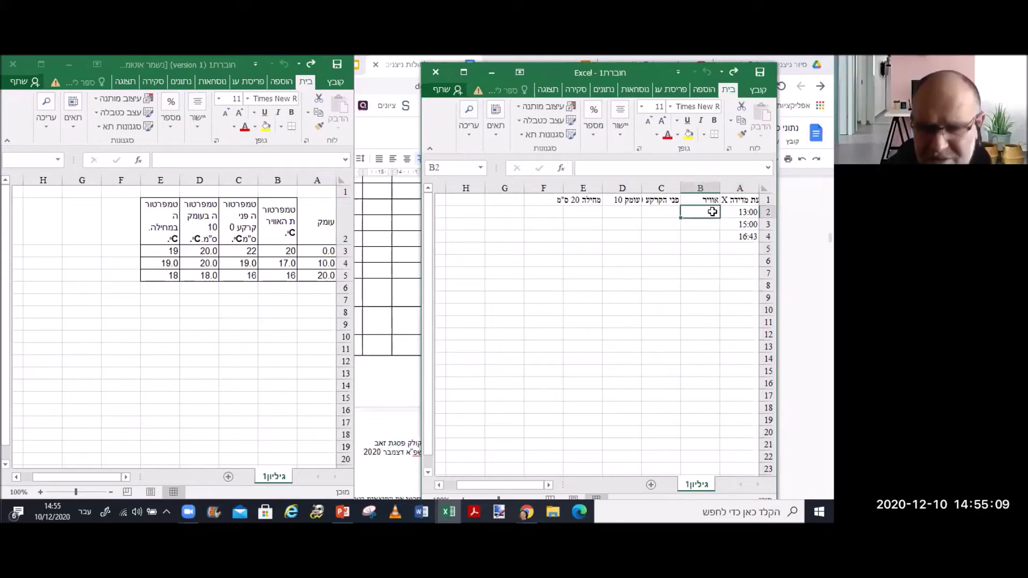
type("20")
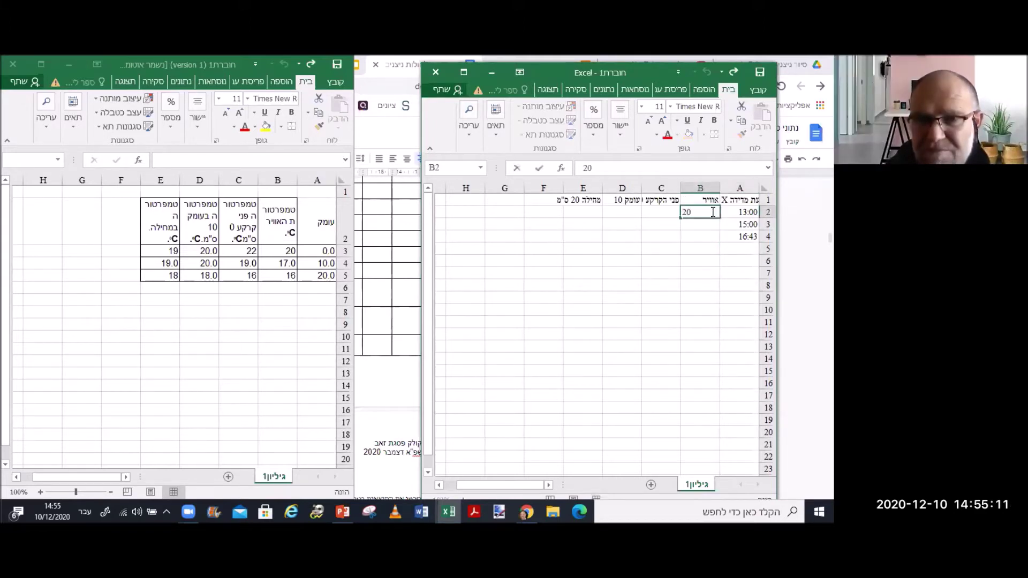
key("Return")
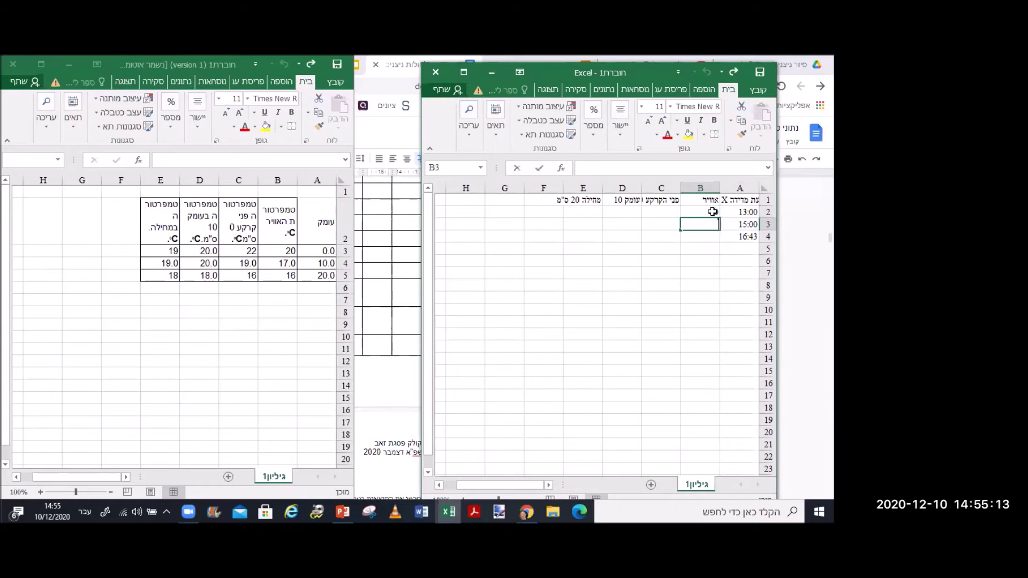
type("17")
key("Return")
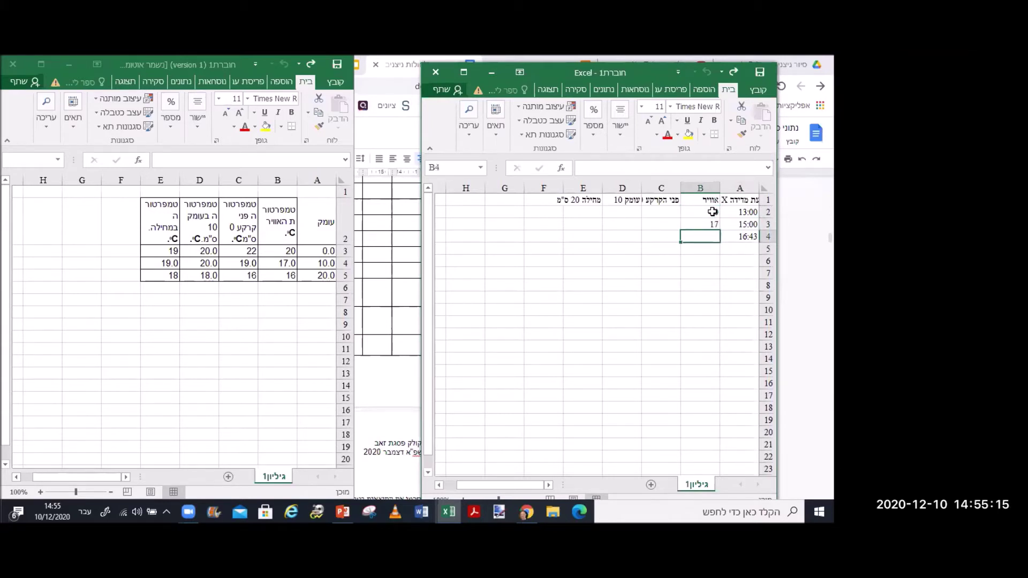
type("16")
left_click(717, 297)
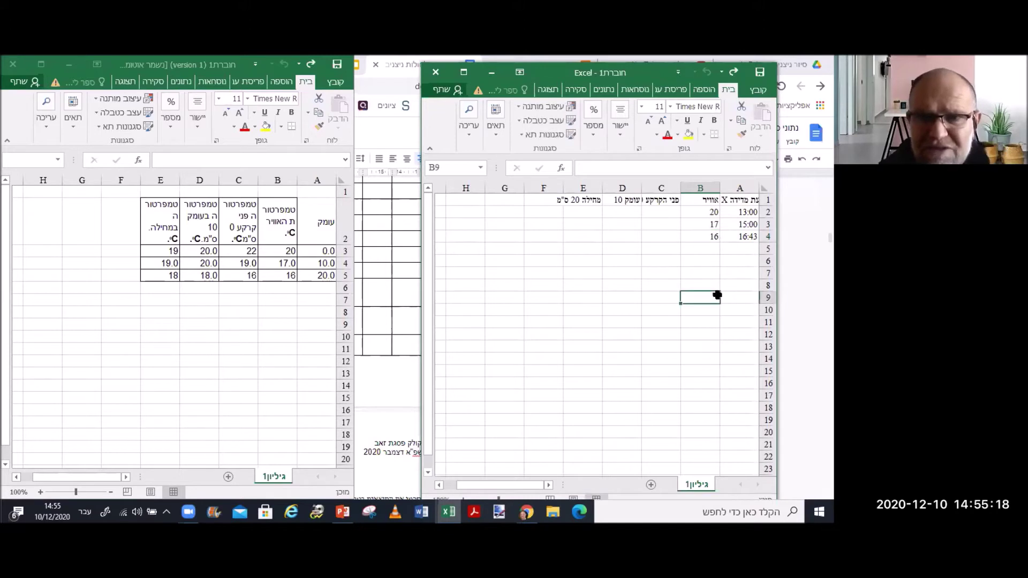
Insert a scatter chart with smooth lines and markers from the times and air temperatures in A2:B4, with the workbook window maximized.
left_click(745, 211)
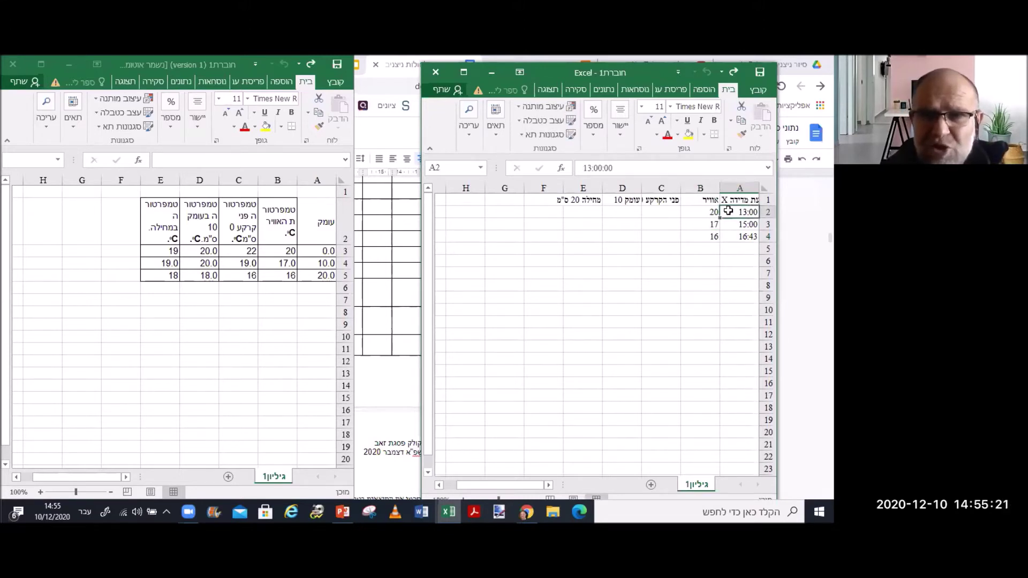
left_click(707, 216, "shift")
left_click(707, 239, "shift")
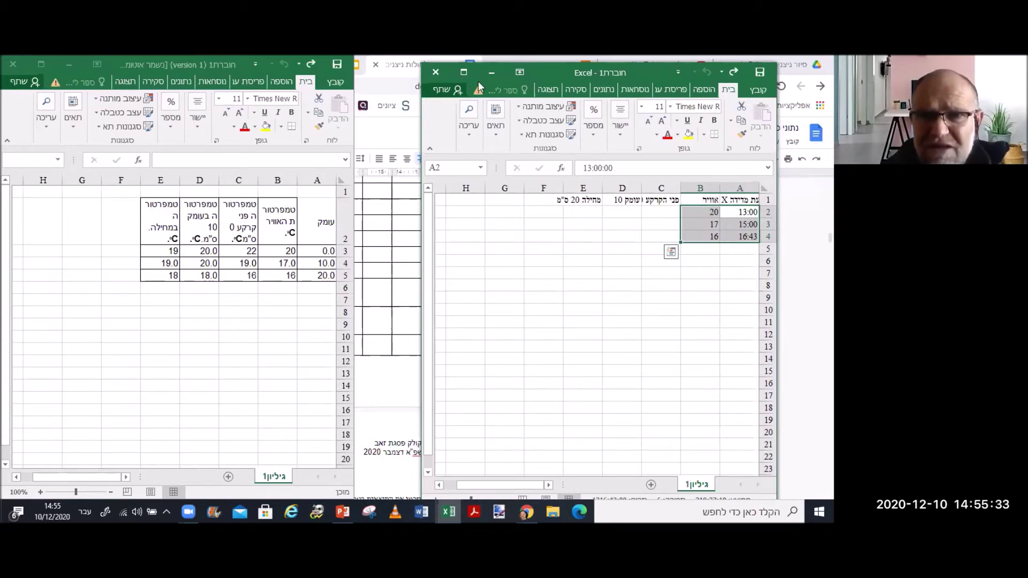
left_click(464, 73)
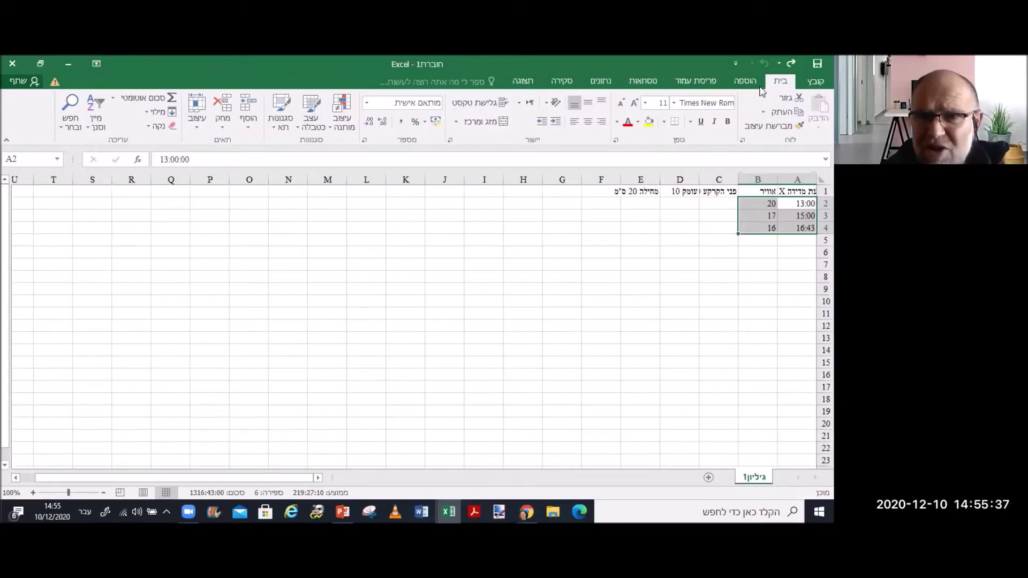
left_click(745, 81)
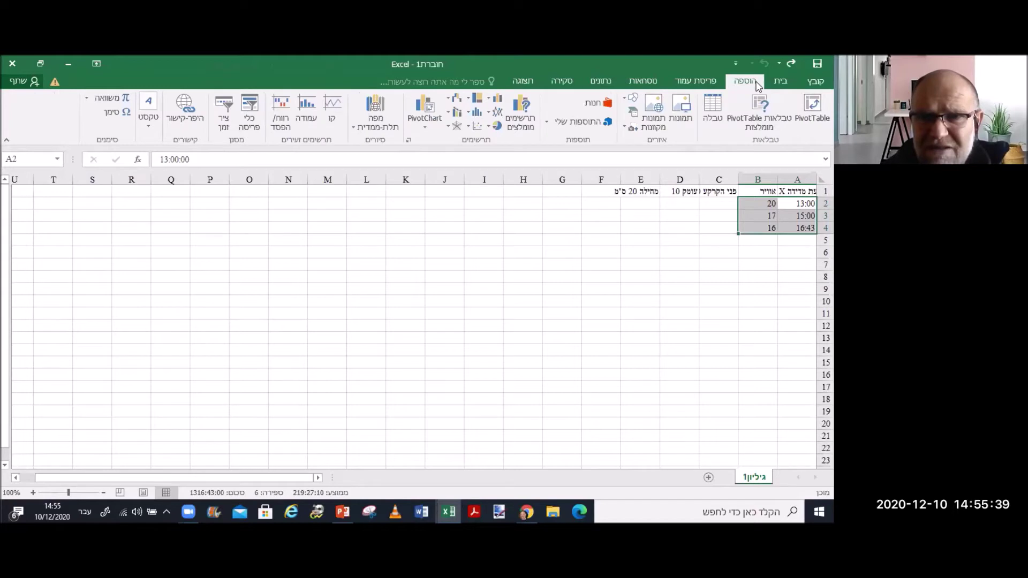
left_click(469, 130)
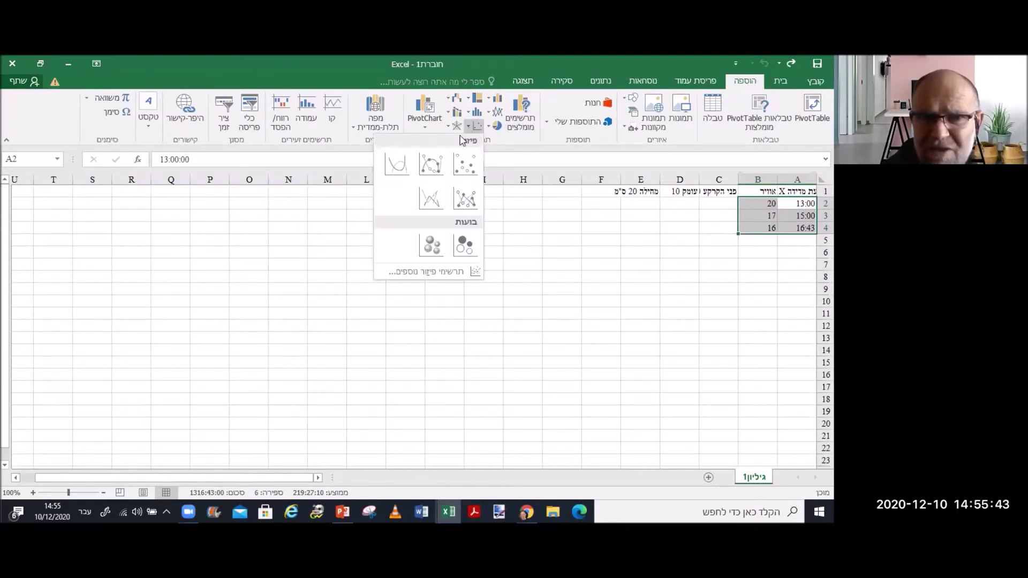
left_click(436, 164)
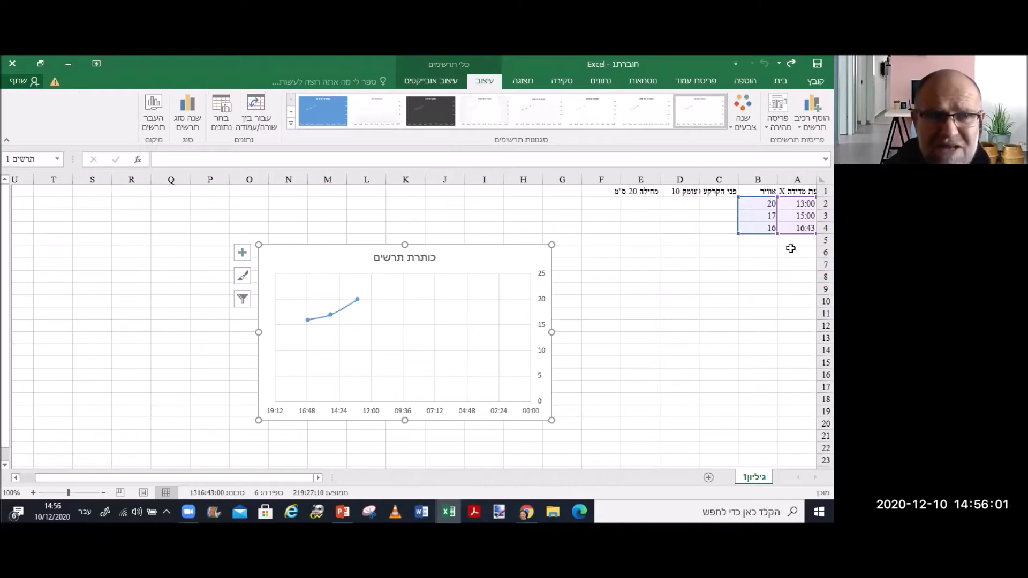
Restore the chart workbook's window to its smaller size beside the reference temperature workbook.
left_click(41, 62)
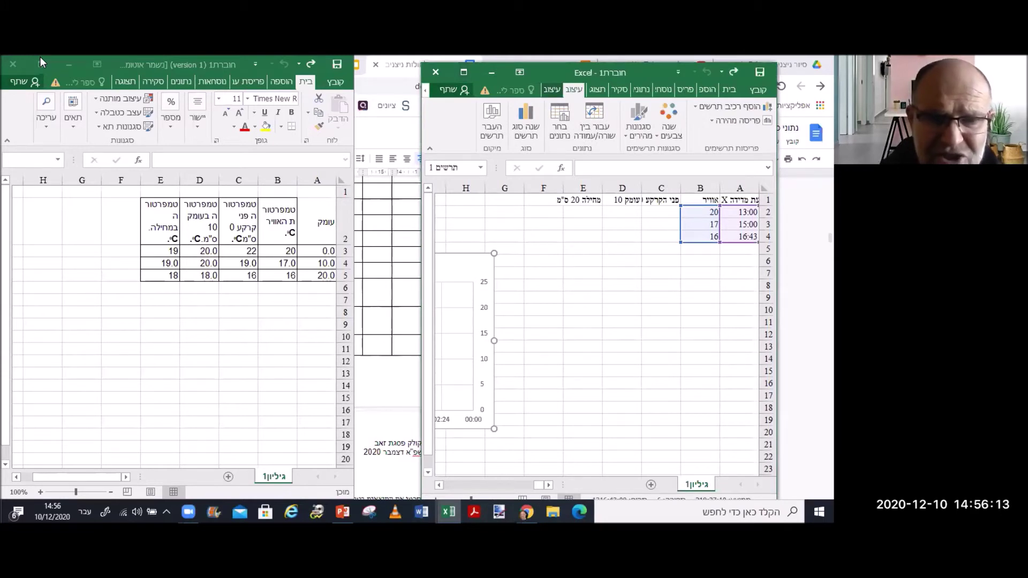
left_click(40, 57)
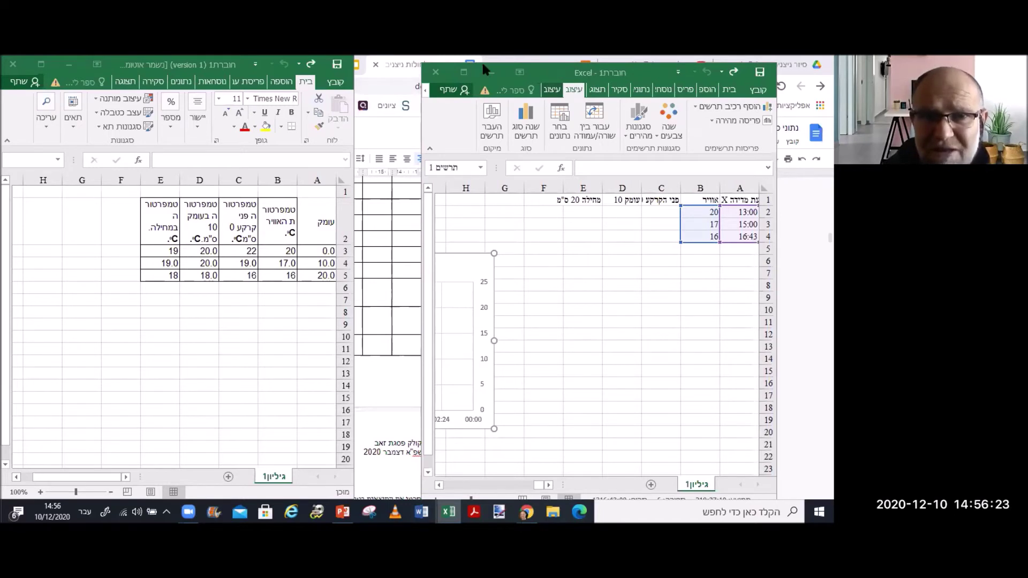
Arrange the chart workbook and the reference temperature workbook windows side by side, with both tables in view.
left_click_drag(452, 64, 439, 57)
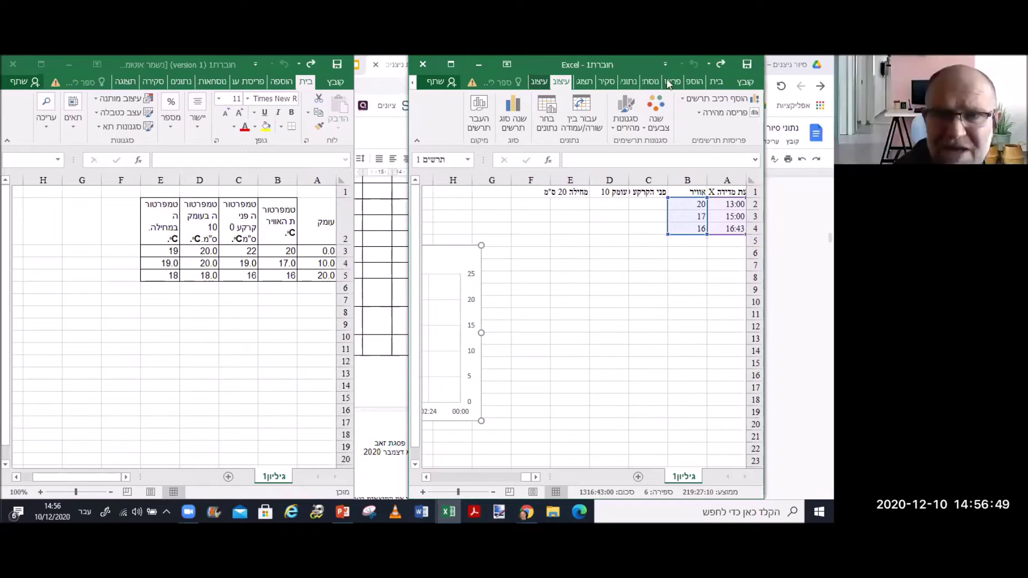
left_click(451, 65)
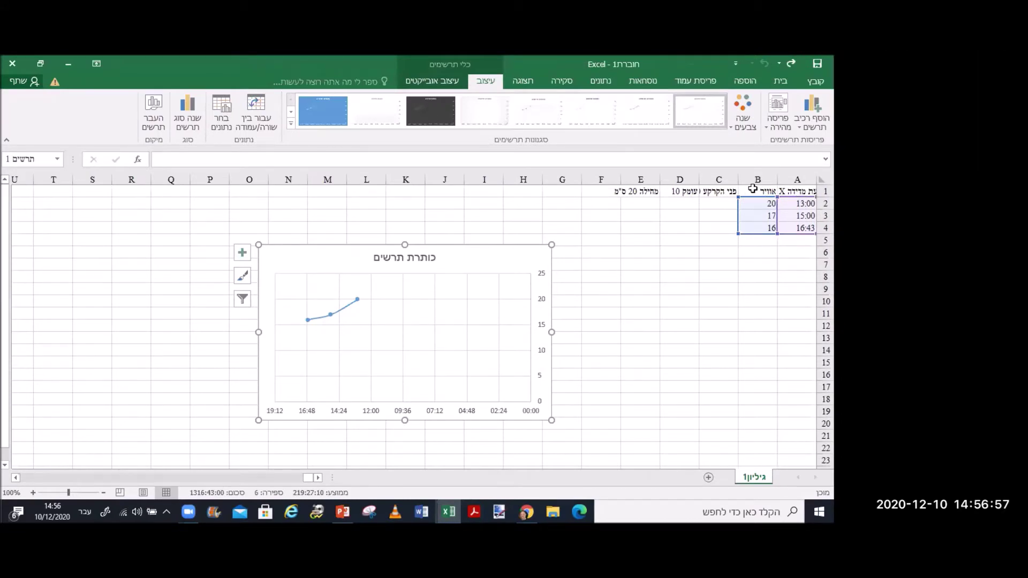
left_click(753, 190)
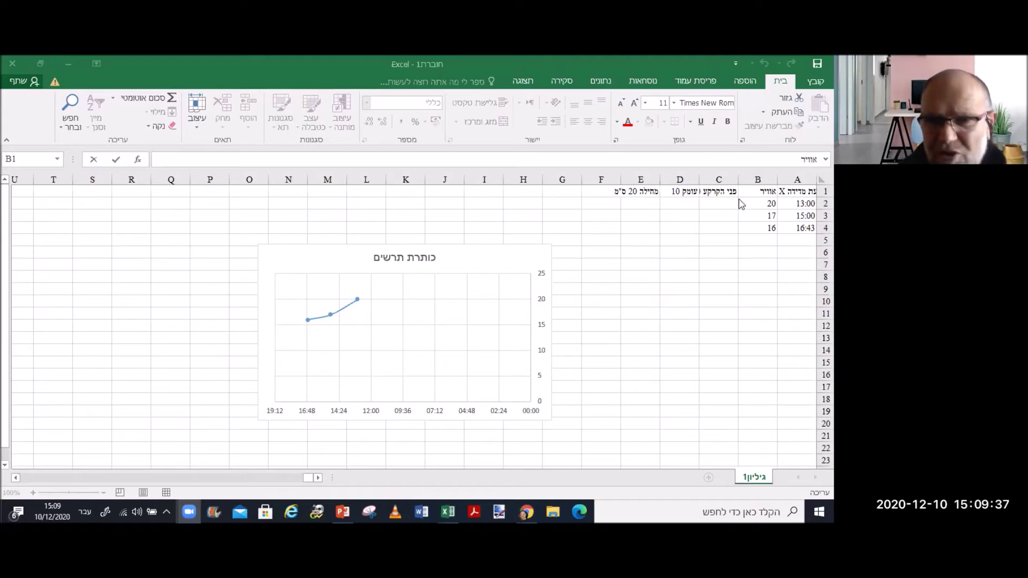
left_click(42, 60)
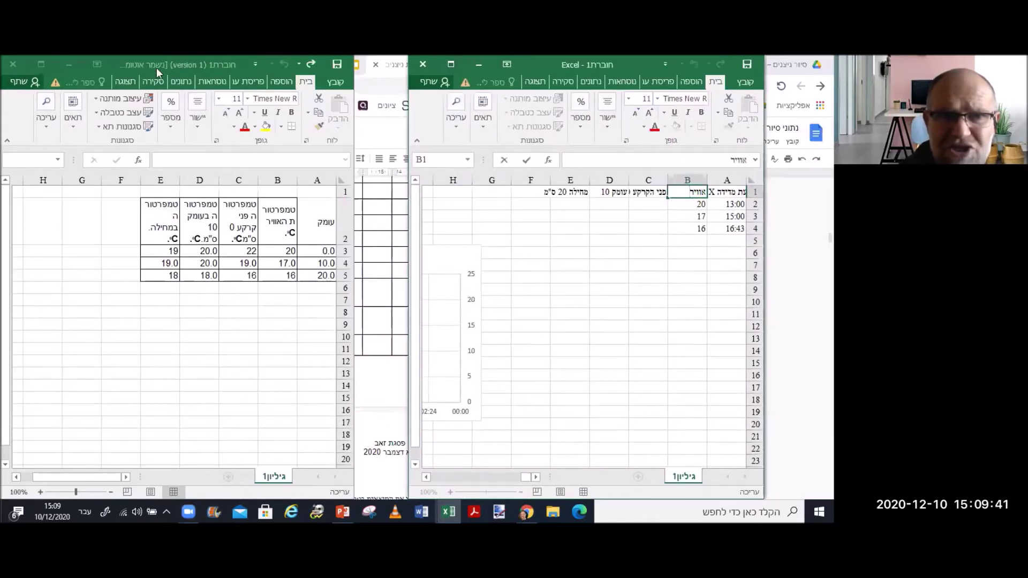
left_click(133, 58)
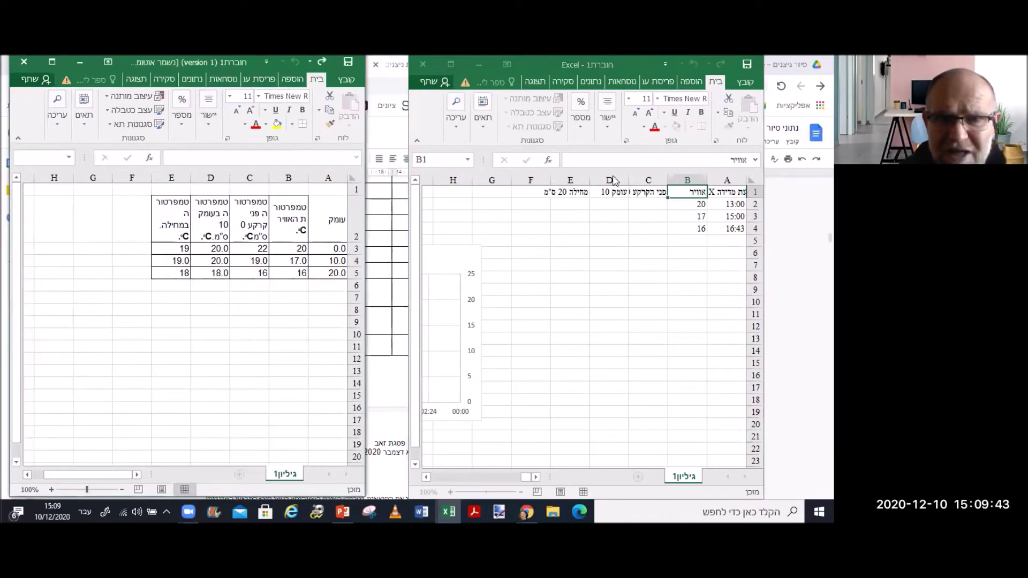
left_click_drag(133, 59, 185, 59)
Enter the ground-surface temperatures 22, 19 and 16 in cells C2 to C4.
left_click(660, 203)
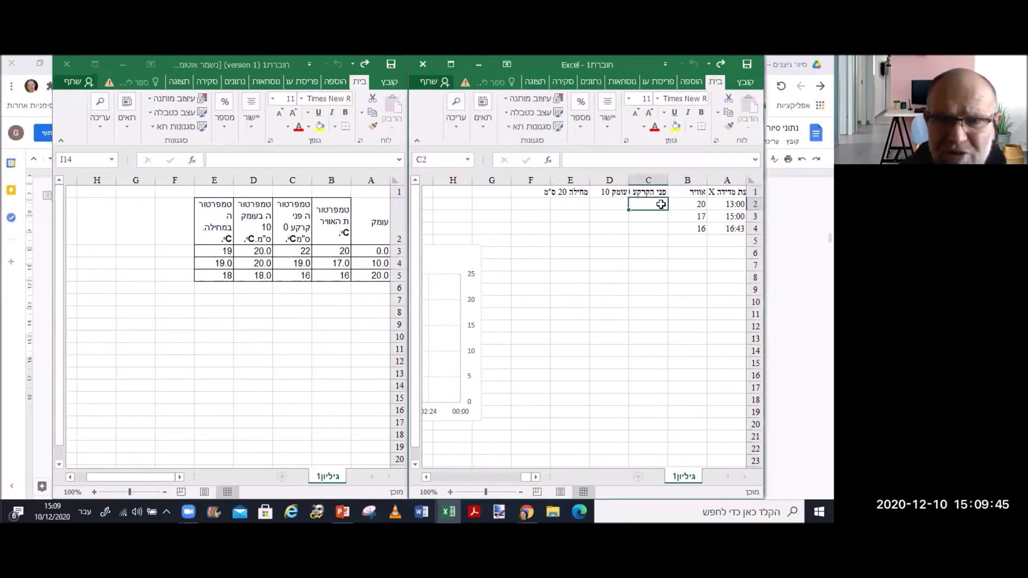
type("22")
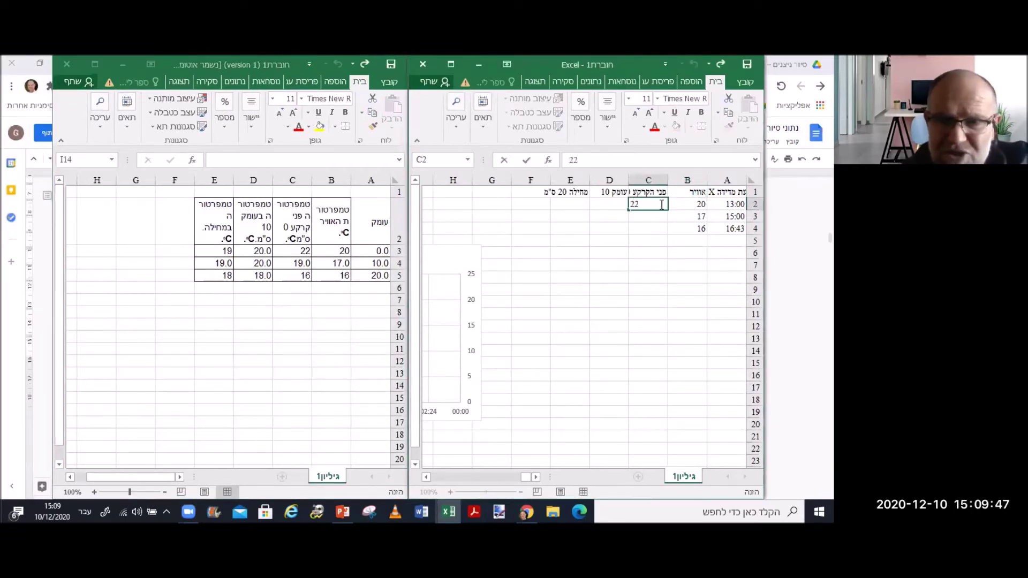
left_click(657, 217)
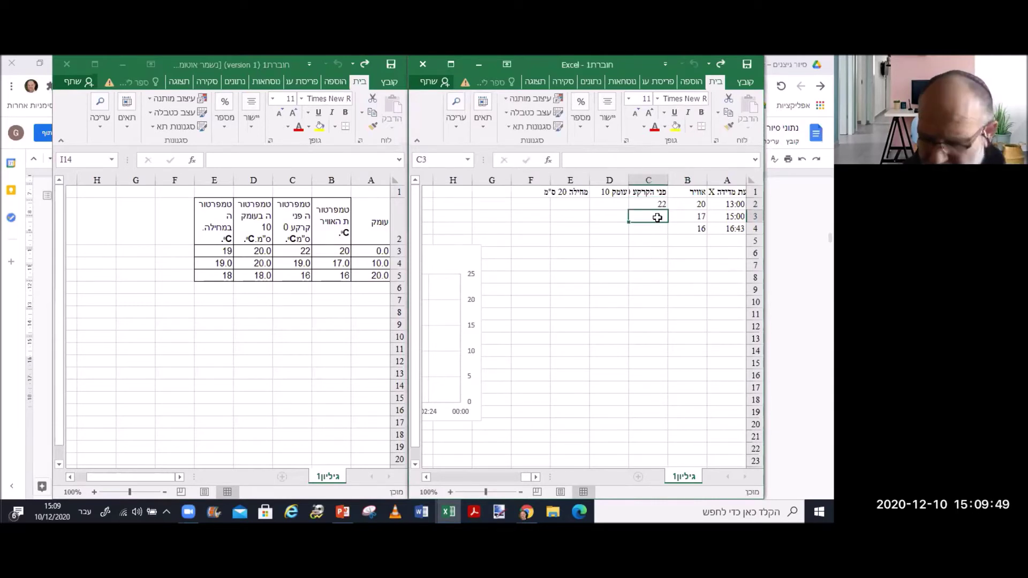
type("19")
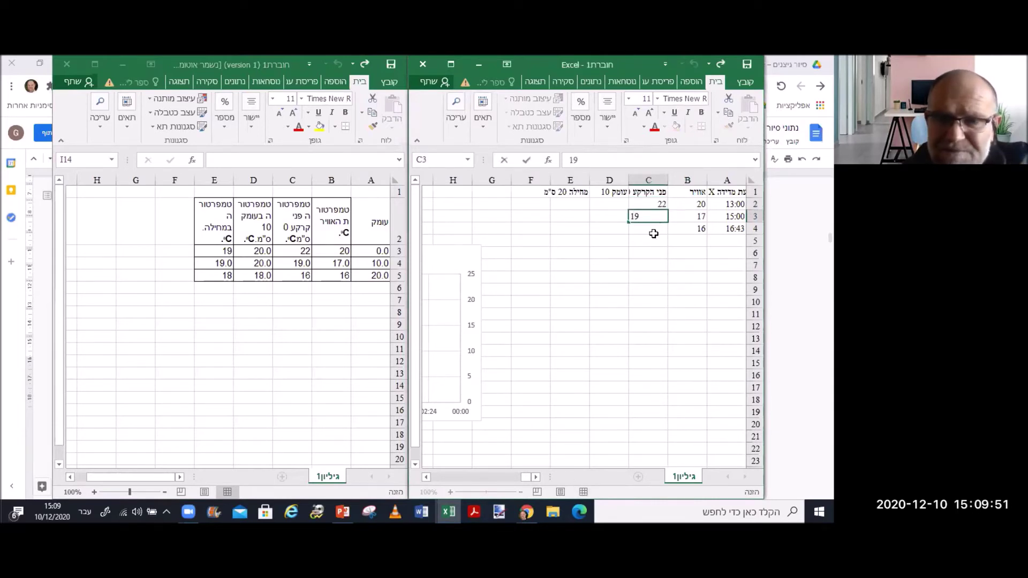
left_click(654, 228)
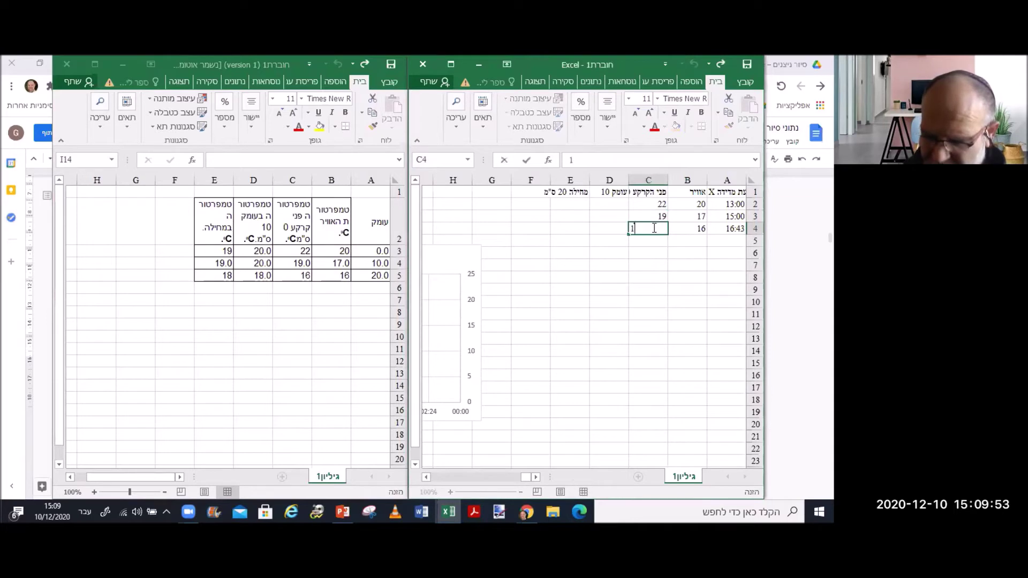
type("16")
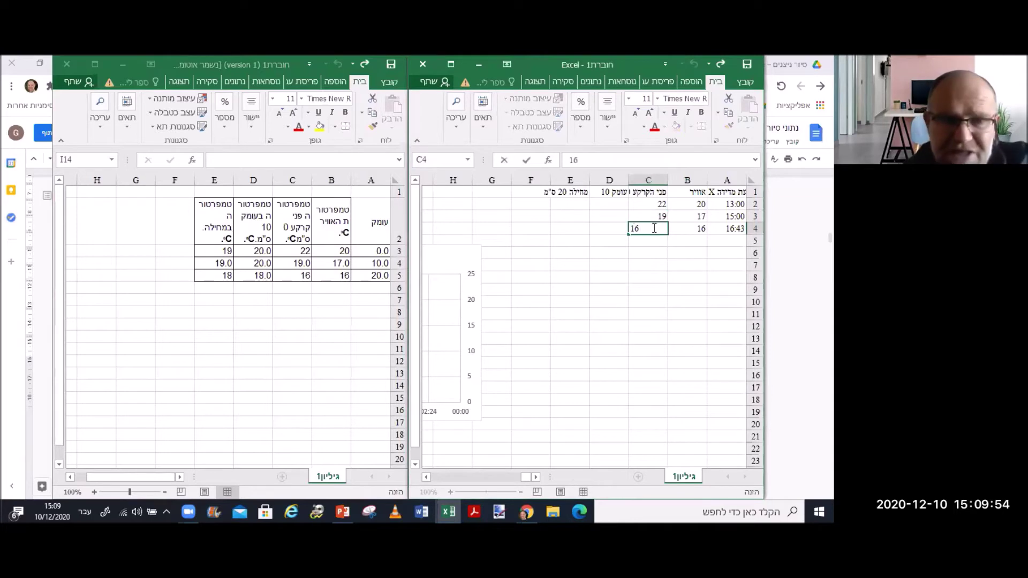
Enter the temperatures at 10 cm depth, 20, 20 and 18, in cells D2 to D4.
left_click(604, 202)
type("20")
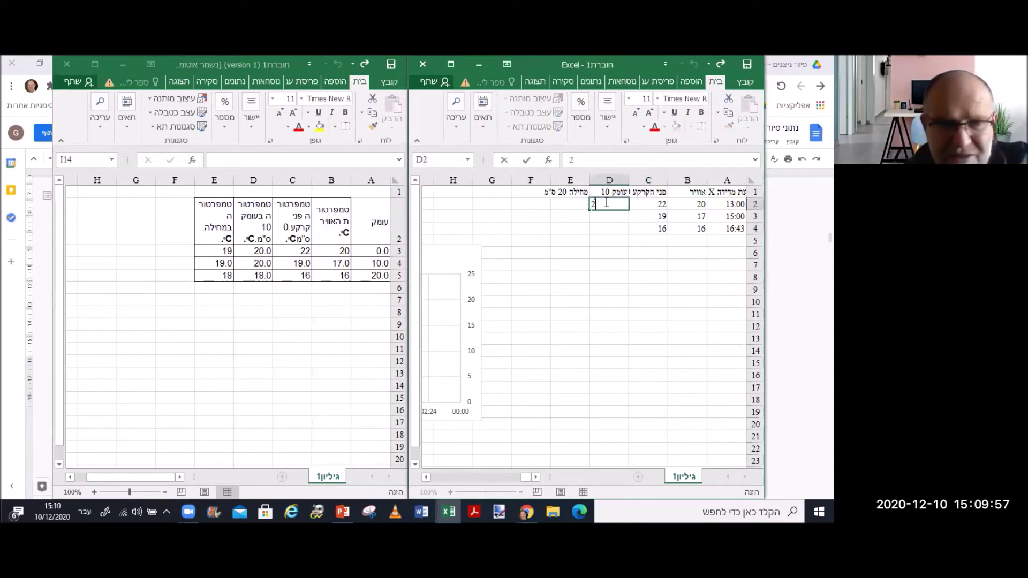
left_click(609, 217)
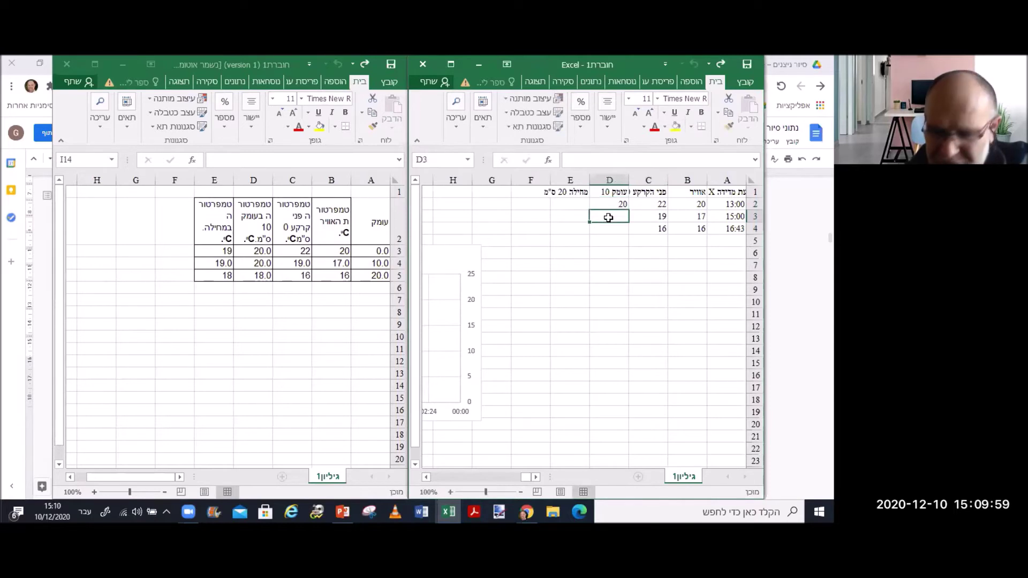
type("20")
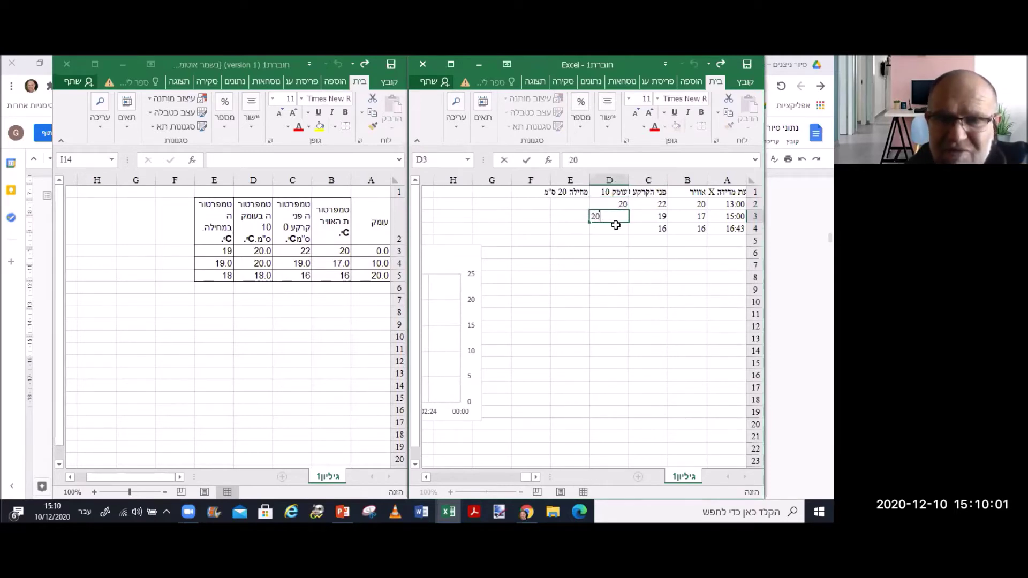
left_click(618, 226)
type("18")
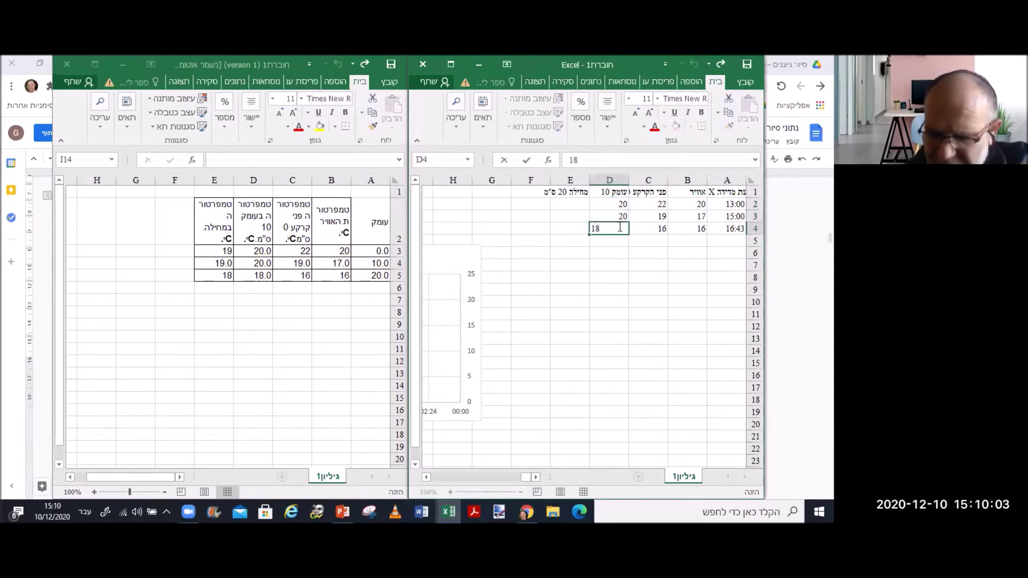
Enter the burrow temperatures 19, 19 and 18 in cells E2 to E4.
left_click(573, 204)
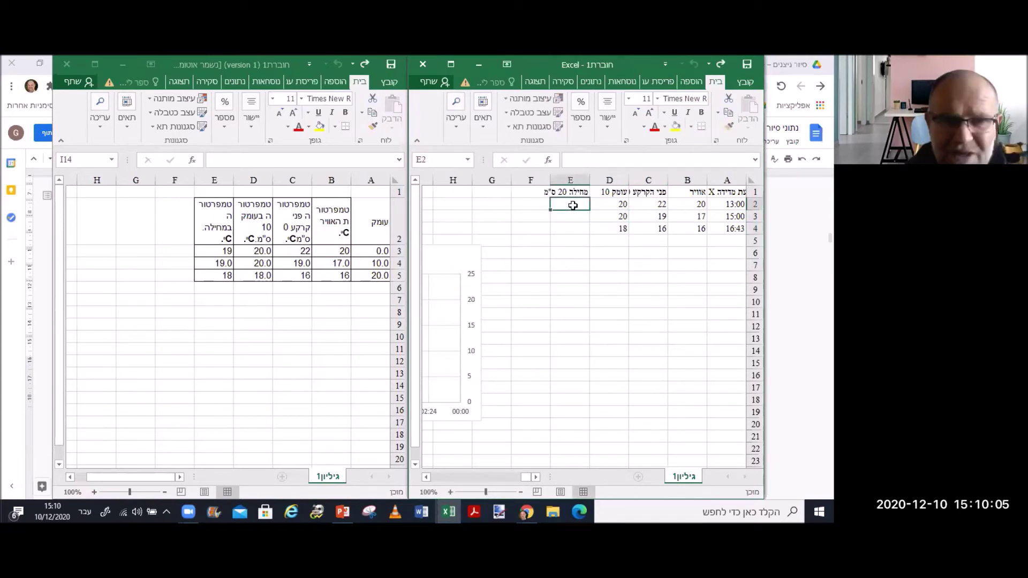
type("19")
left_click(569, 214)
type("19")
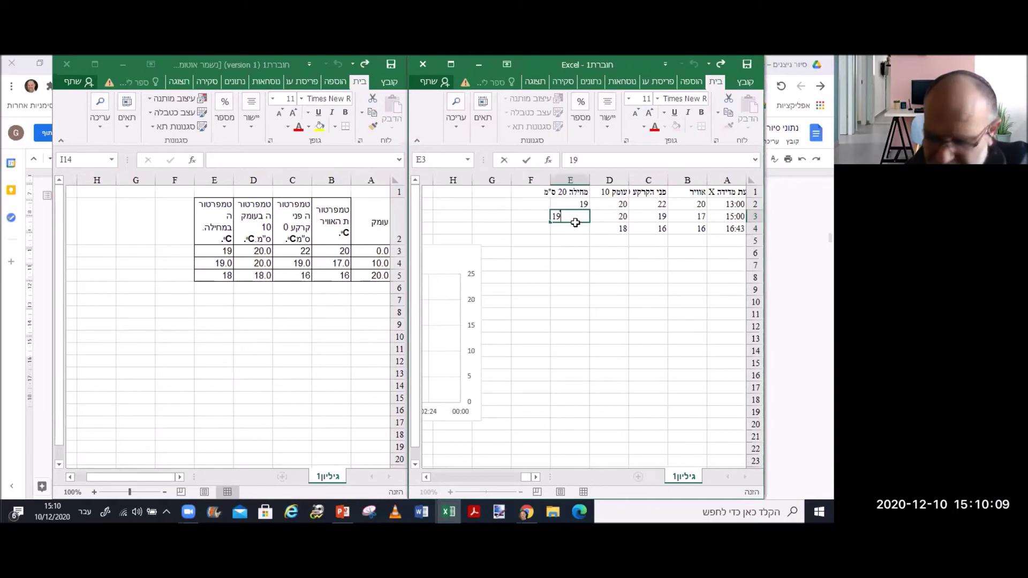
left_click(577, 228)
type("18")
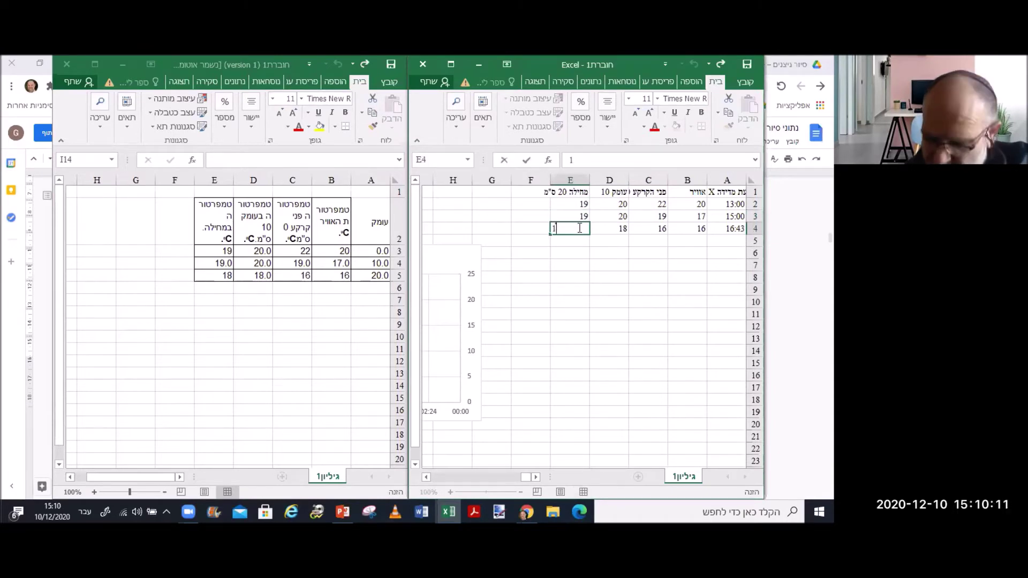
left_click(624, 280)
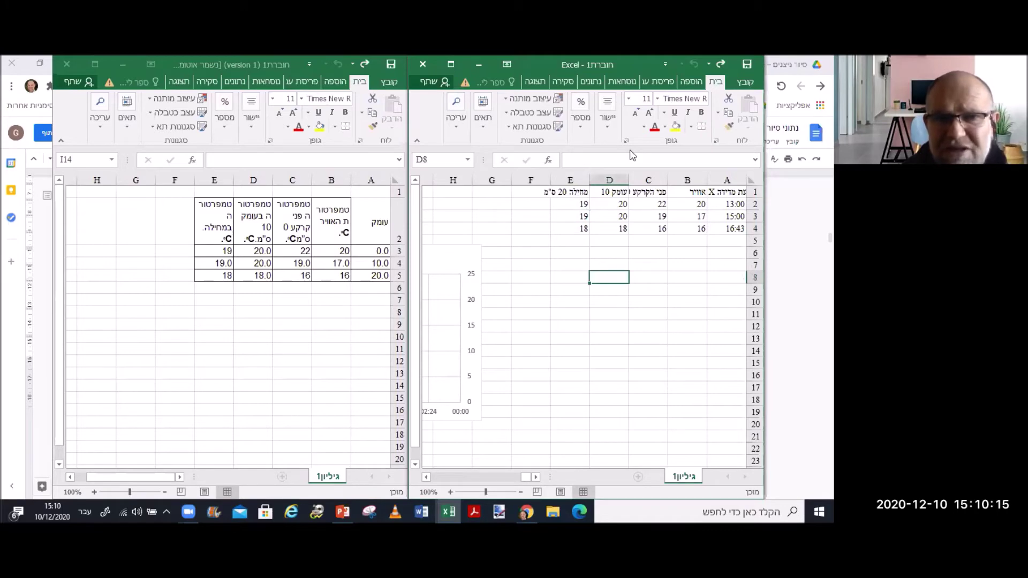
Maximize the chart workbook's window and move the air temperature chart slightly up the sheet to about row 3.
left_click(453, 65)
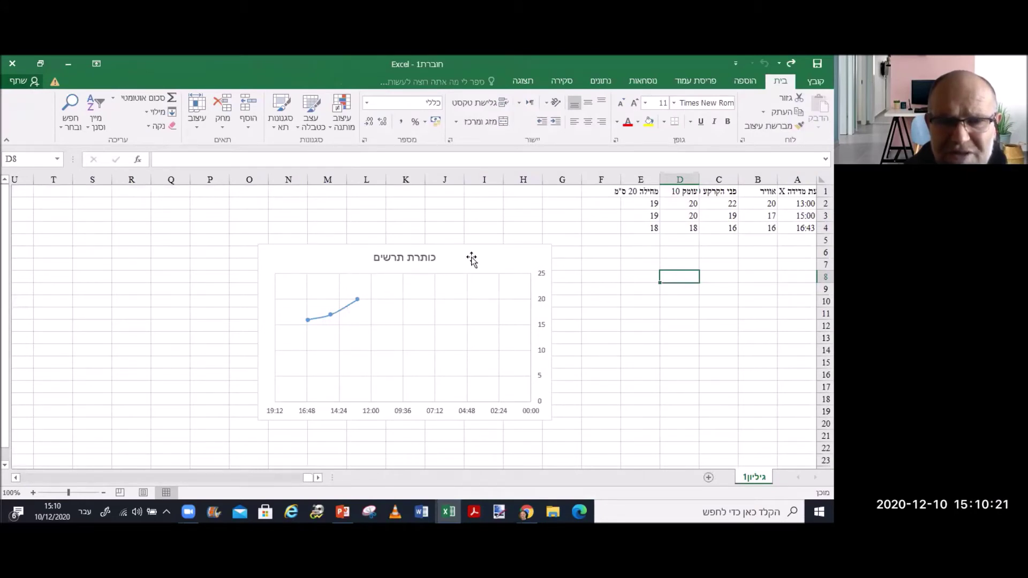
left_click_drag(500, 257, 480, 227)
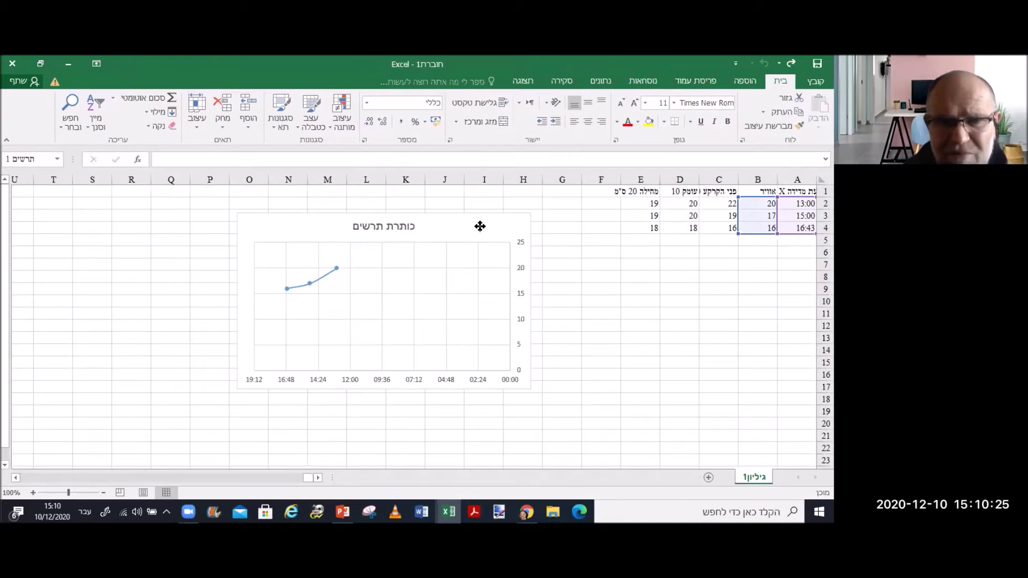
left_click(736, 288)
Insert a scatter chart with smooth lines and markers from the times and all temperatures in A2:E4, without the headers.
left_click_drag(790, 204, 632, 223)
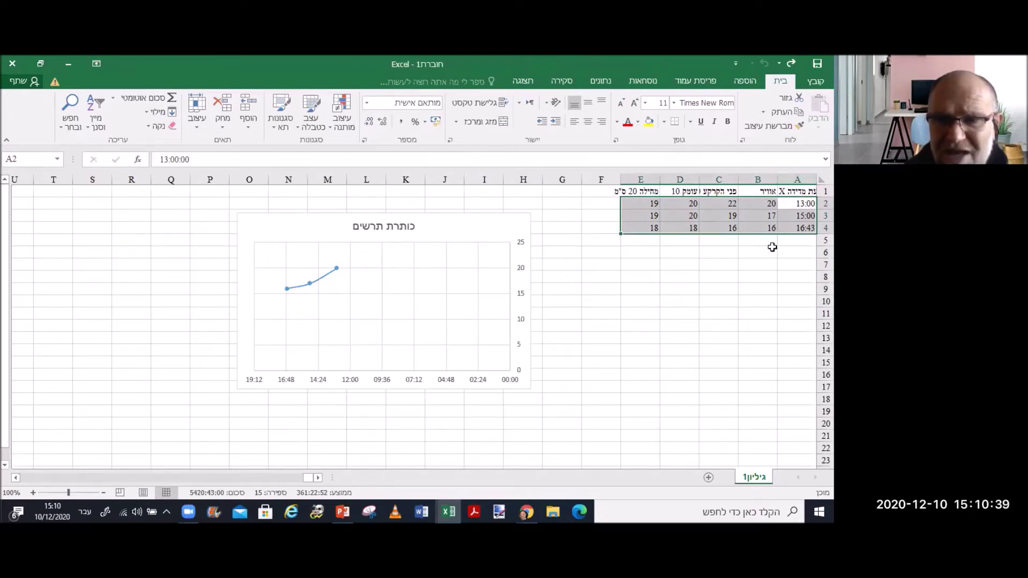
left_click(750, 80)
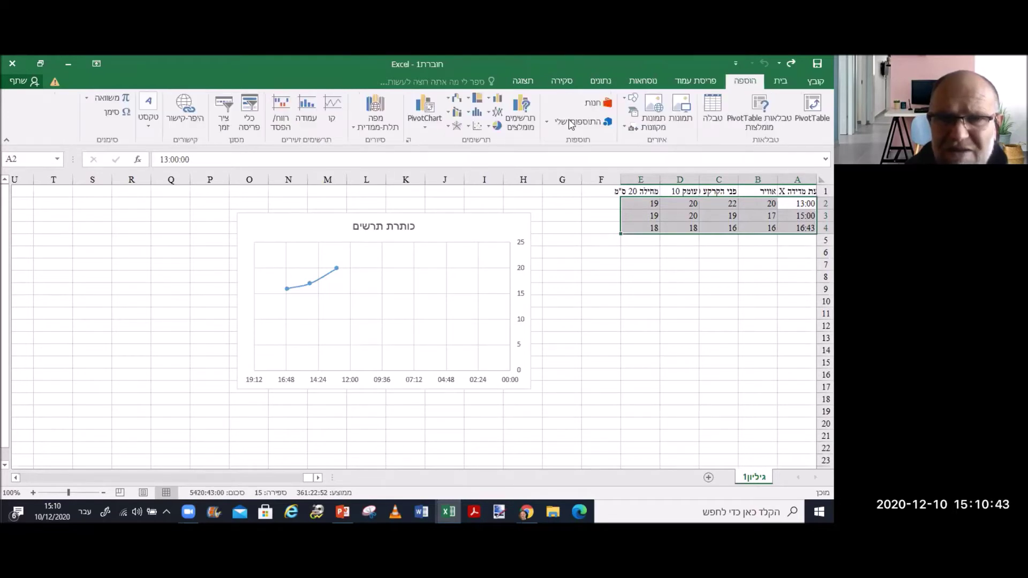
left_click(473, 127)
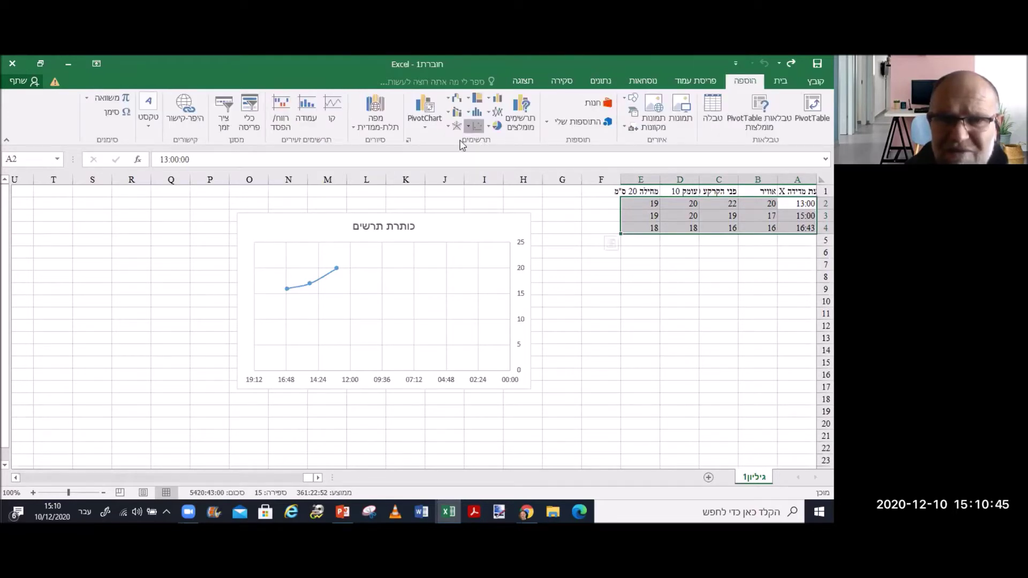
left_click(437, 166)
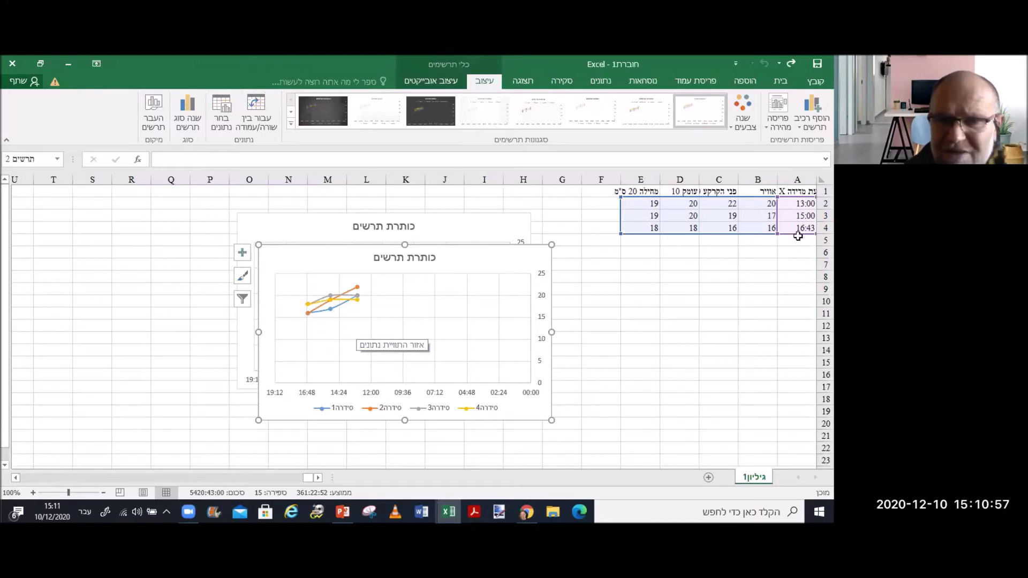
Insert another scatter chart with smooth lines and markers from the full table A1:E4, including the header row.
left_click(795, 190)
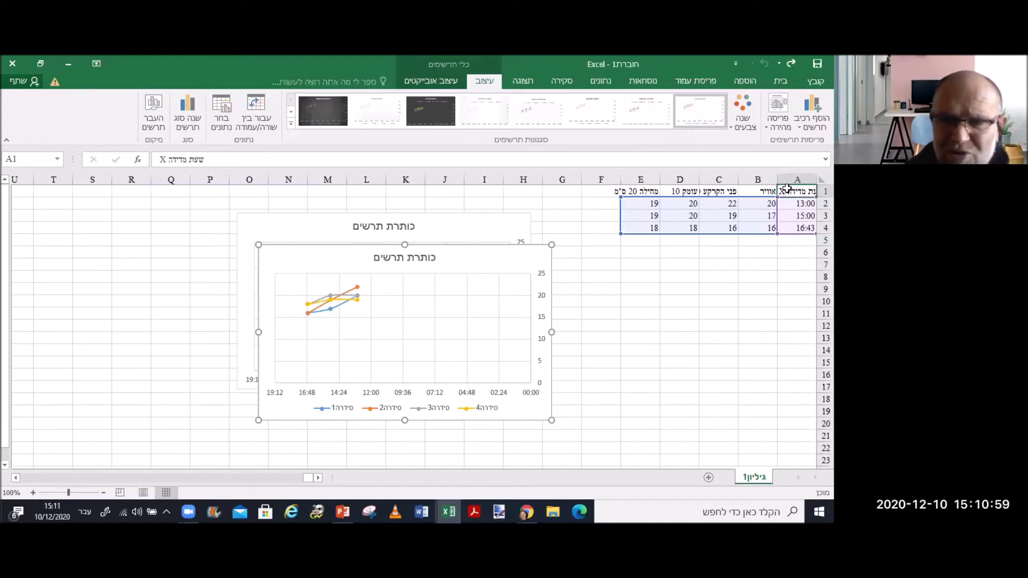
left_click_drag(734, 186, 633, 231)
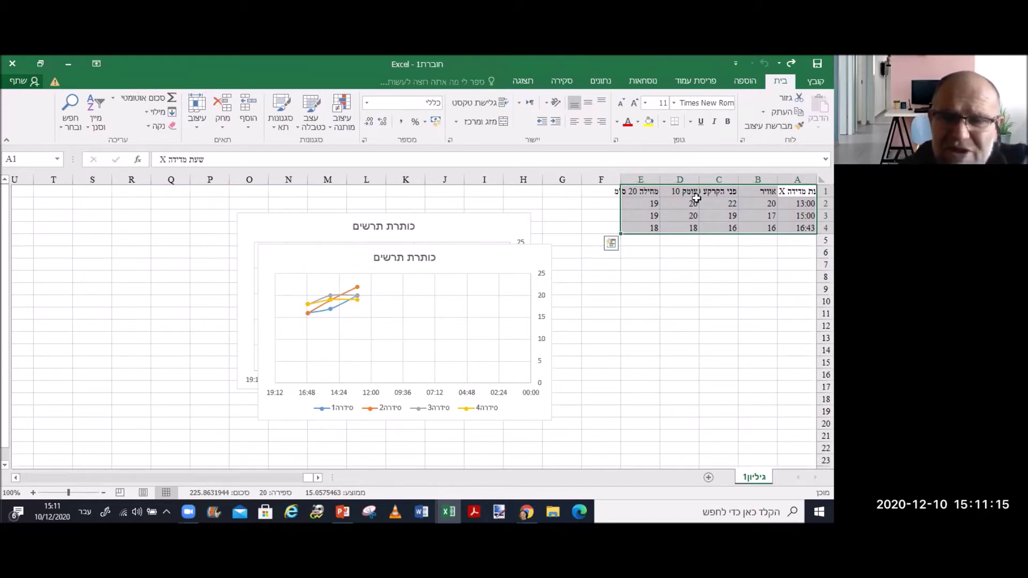
left_click(746, 81)
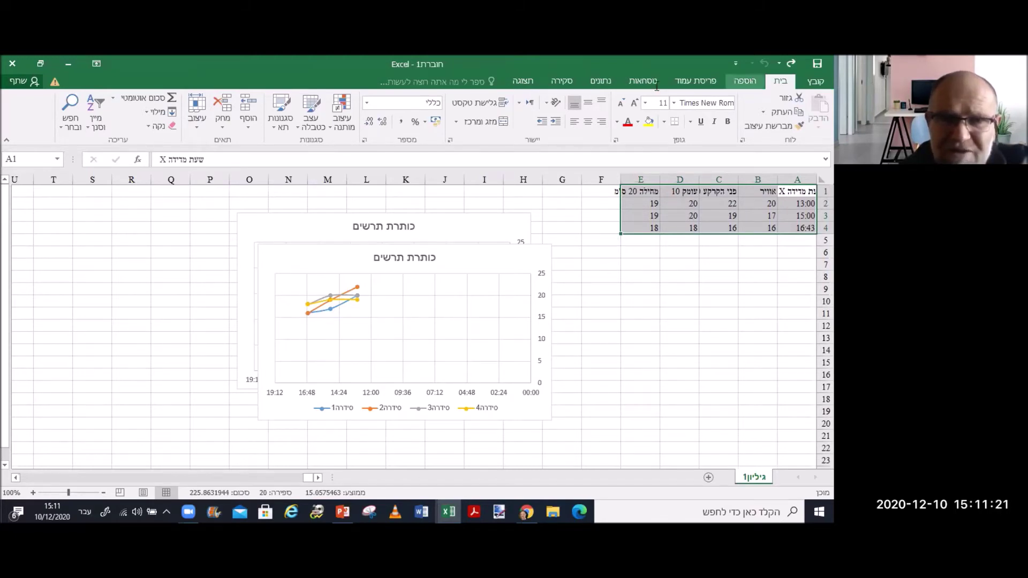
left_click(470, 127)
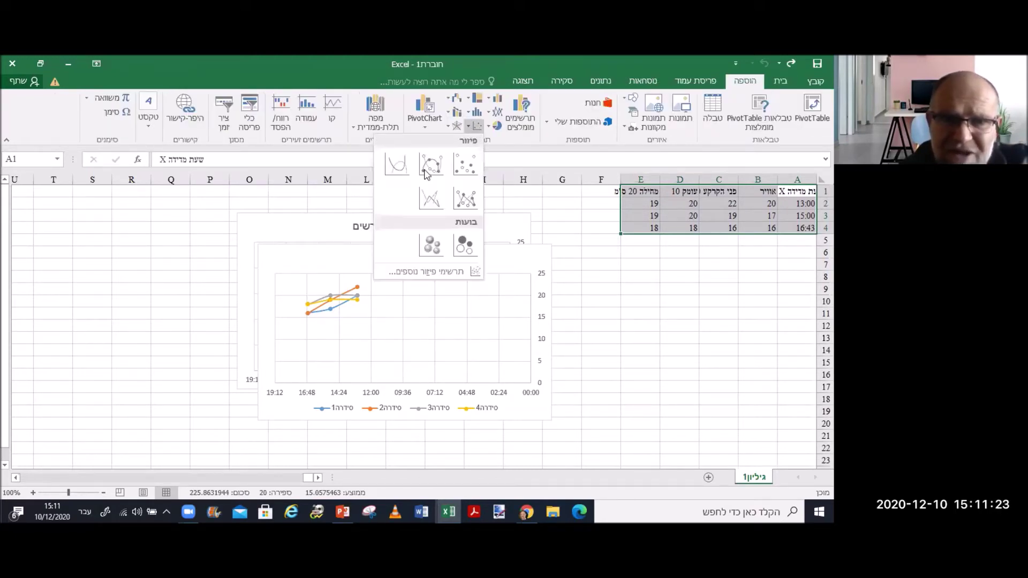
left_click(436, 173)
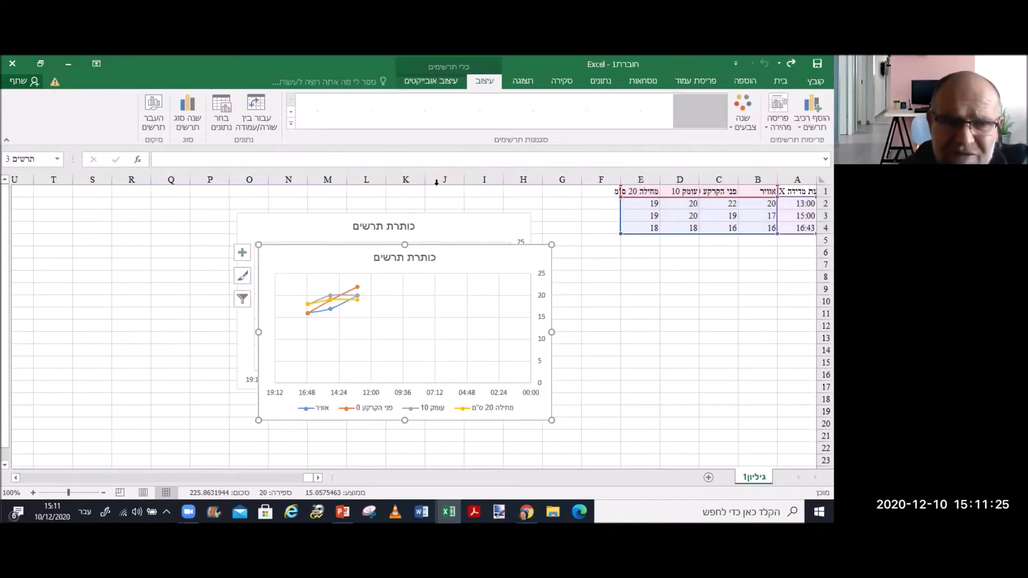
Place the chart with named series just below the table and the chart with generic series names beside it over columns I to P.
left_click_drag(472, 252, 704, 239)
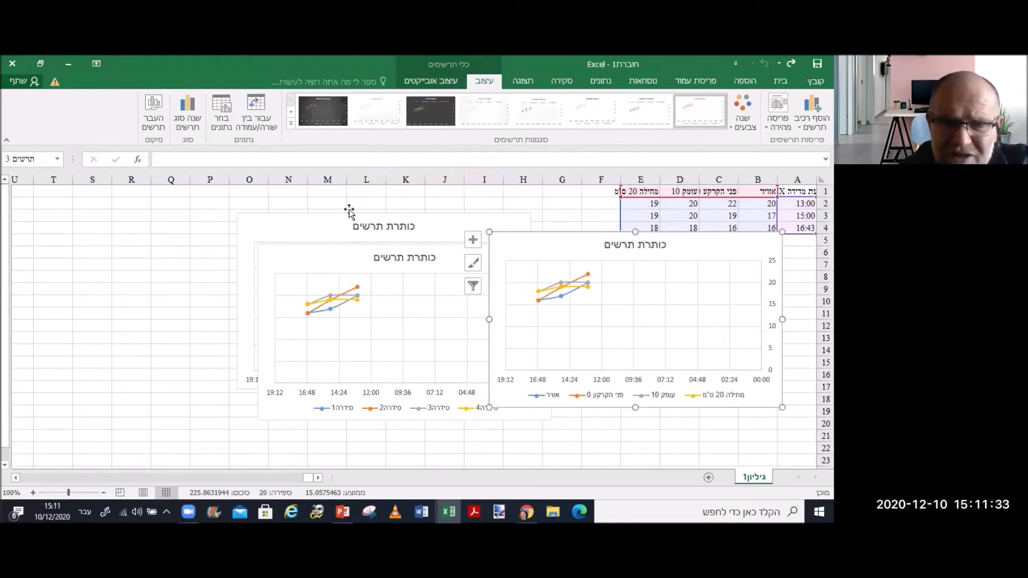
left_click(459, 245)
left_click_drag(462, 247, 397, 206)
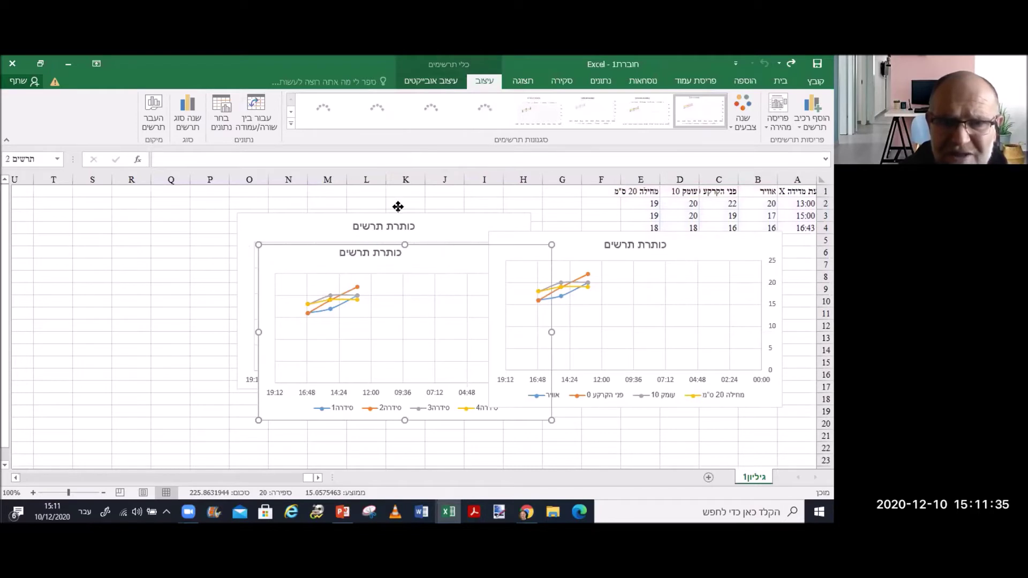
left_click(266, 377)
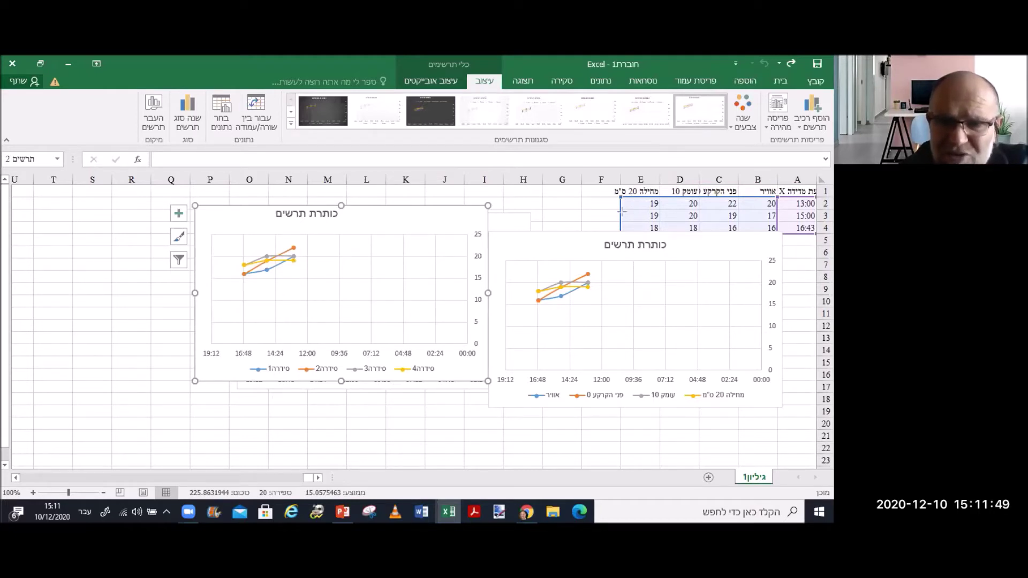
left_click_drag(567, 406, 568, 406)
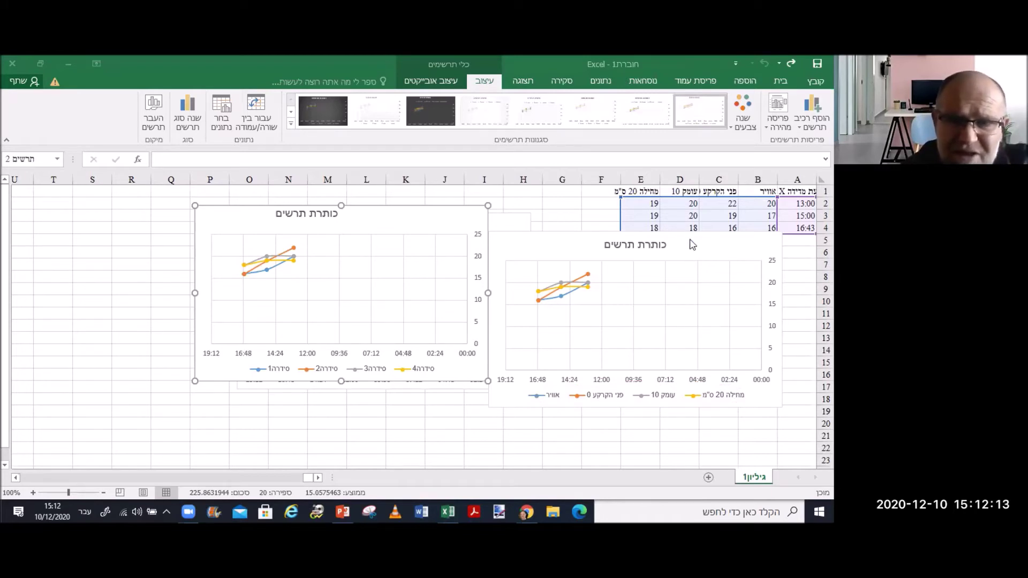
left_click(397, 225)
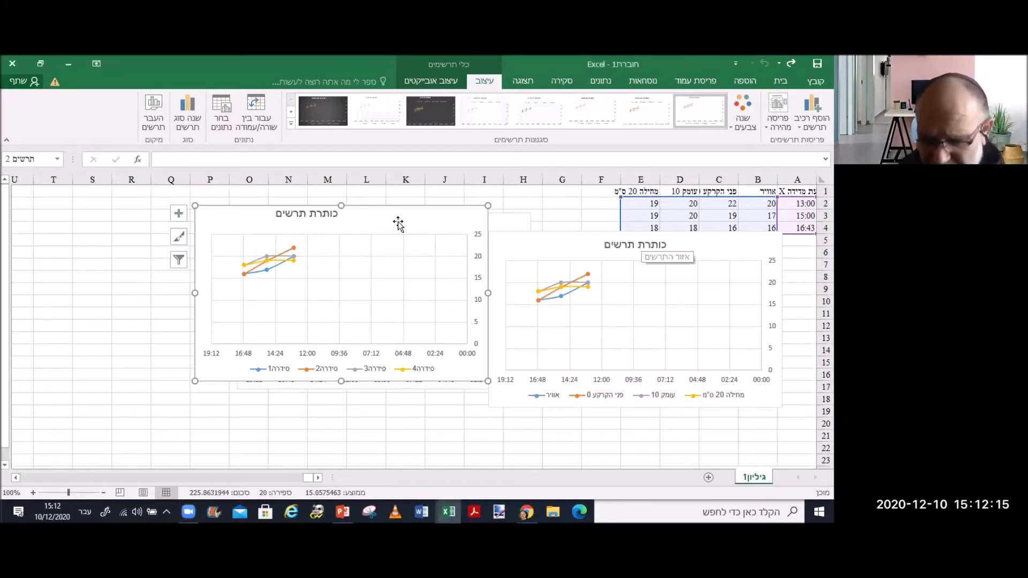
Delete the chart with generic series names and the air-only chart, and move the remaining named-series chart over columns G to O near row 2.
key("Escape")
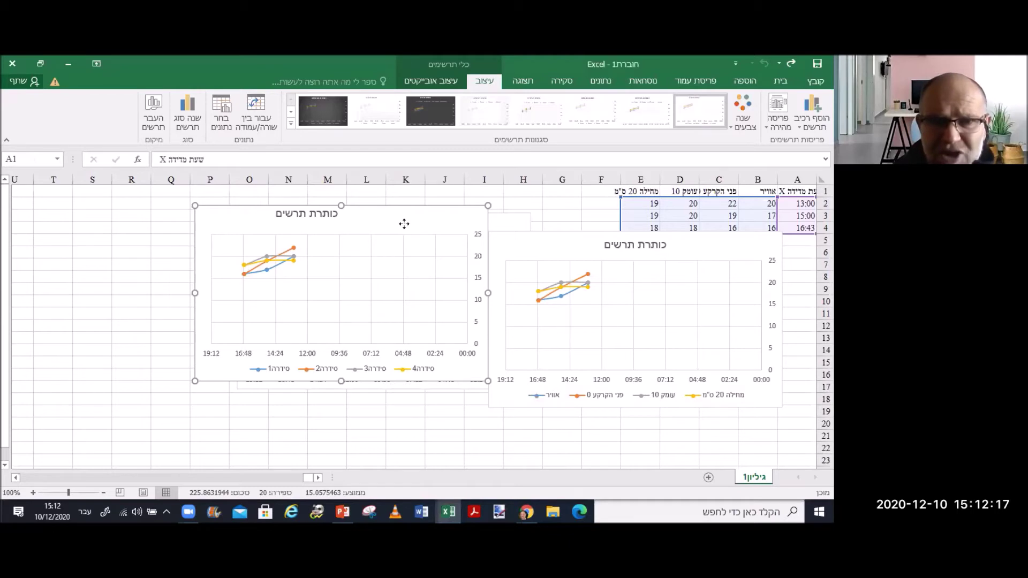
key("Delete")
left_click(470, 225)
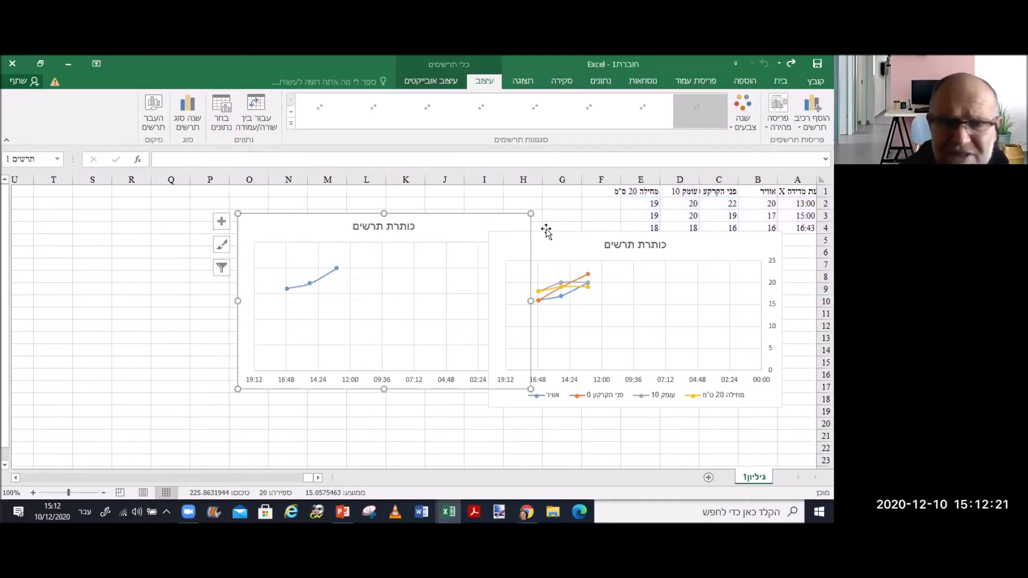
key("Delete")
left_click_drag(539, 229, 357, 217)
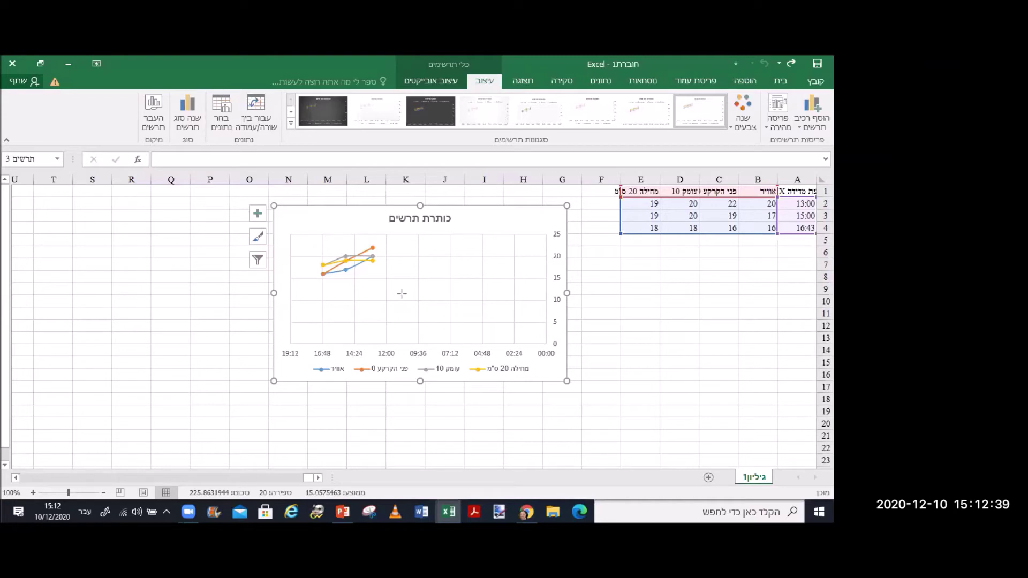
Circle the plotted lines and the chart's empty areas with red annotation ovals, and clear these markings.
left_click_drag(307, 214, 401, 293)
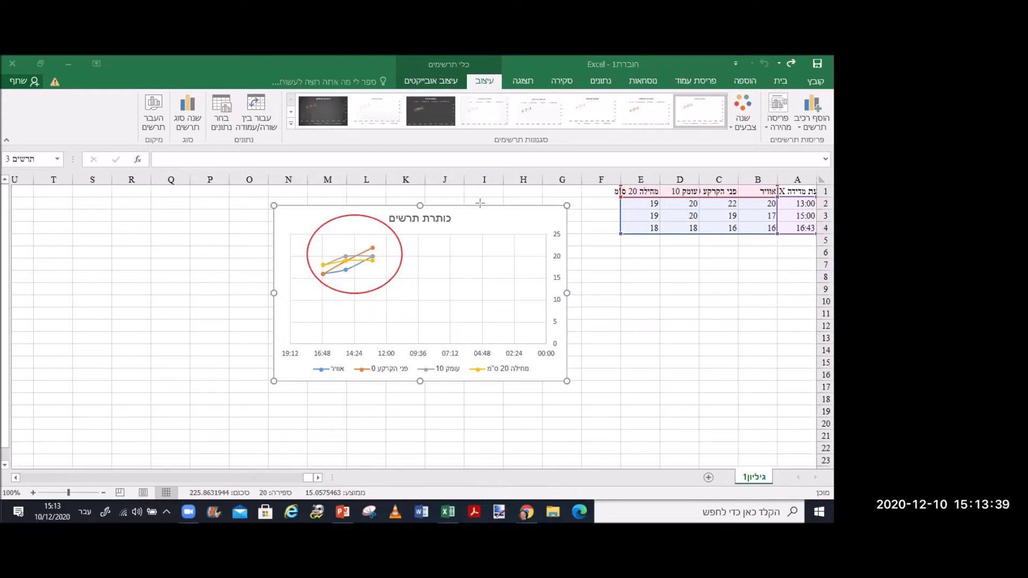
mouse_move(313, 229)
left_mouse_down()
mouse_move(342, 277)
mouse_move(385, 292)
left_mouse_up()
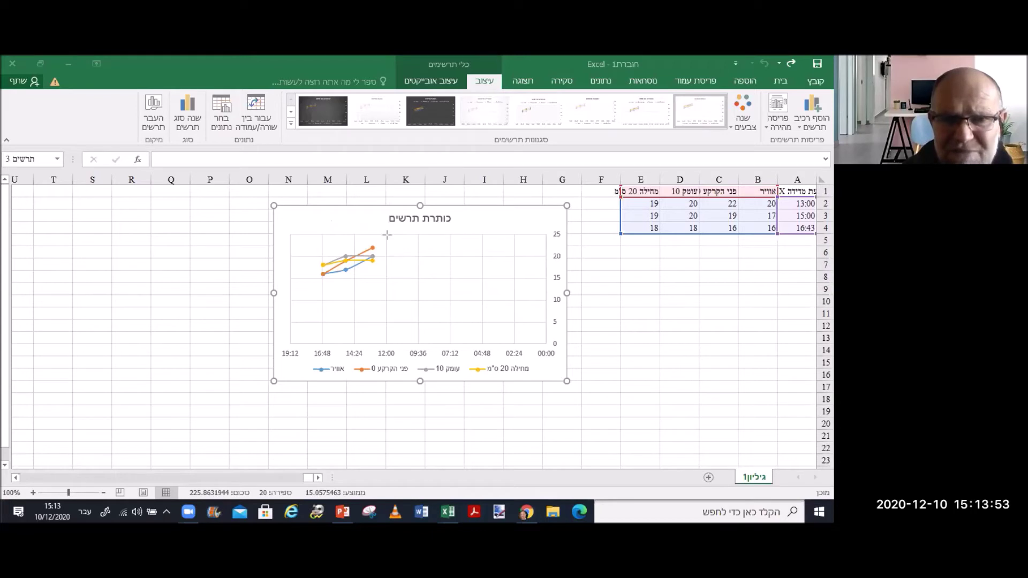
mouse_move(387, 235)
left_mouse_down()
mouse_move(576, 367)
mouse_move(557, 376)
left_mouse_up()
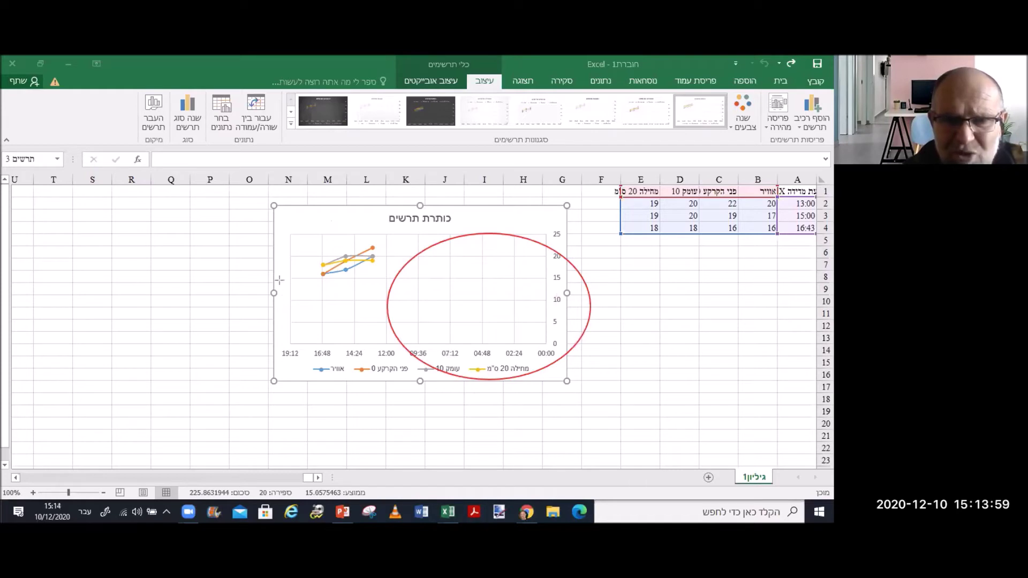
left_click_drag(279, 280, 580, 362)
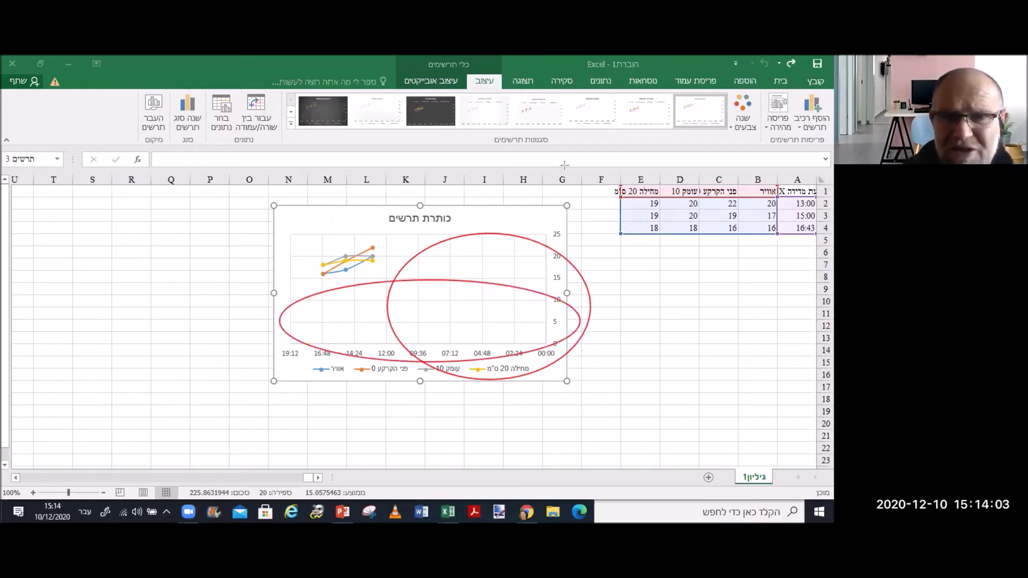
key("Escape")
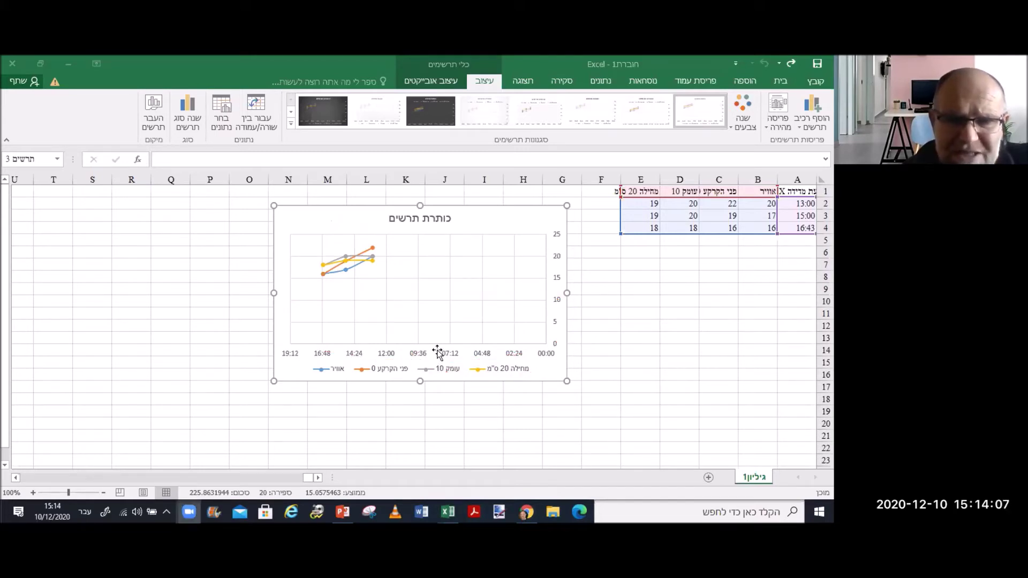
Turn off the reverse order of values on the chart's horizontal time axis.
left_click(420, 355)
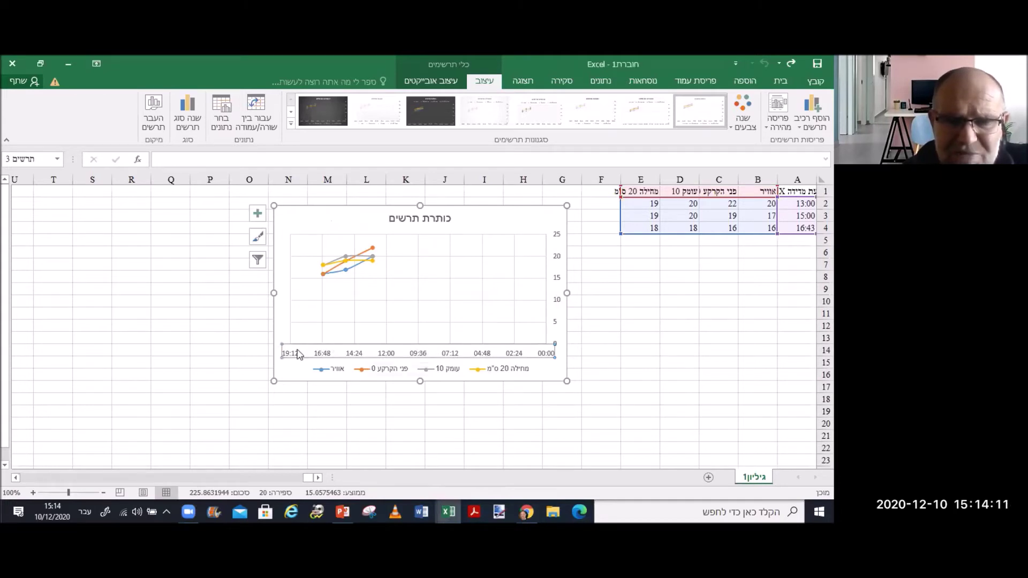
right_click(404, 353)
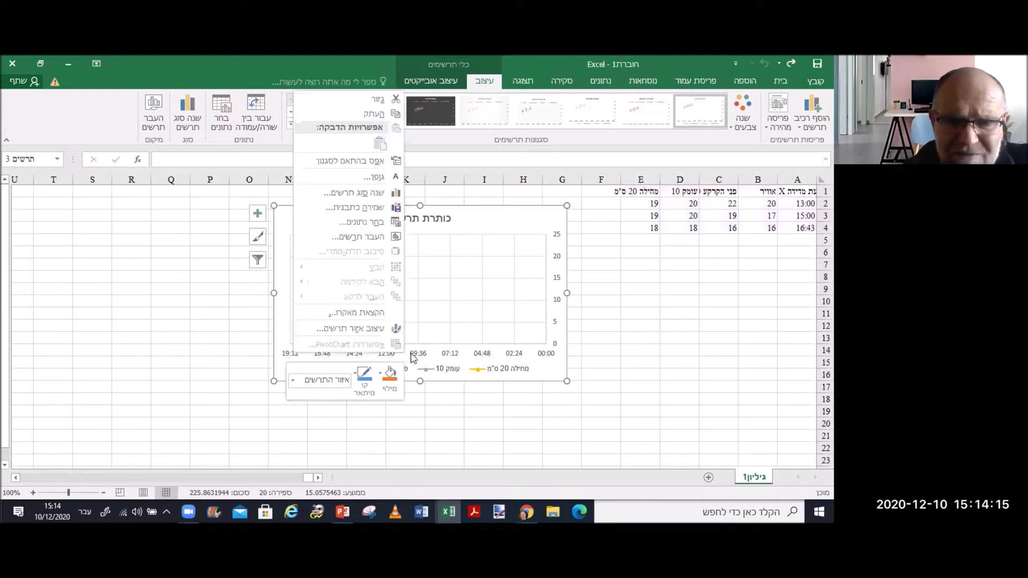
left_click(396, 358)
left_click(396, 358)
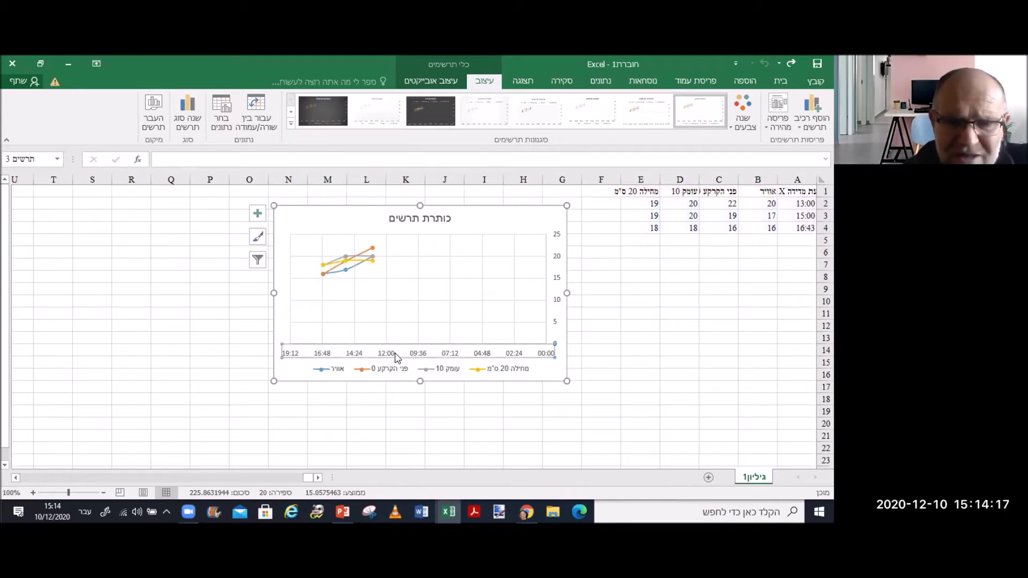
right_click(396, 357)
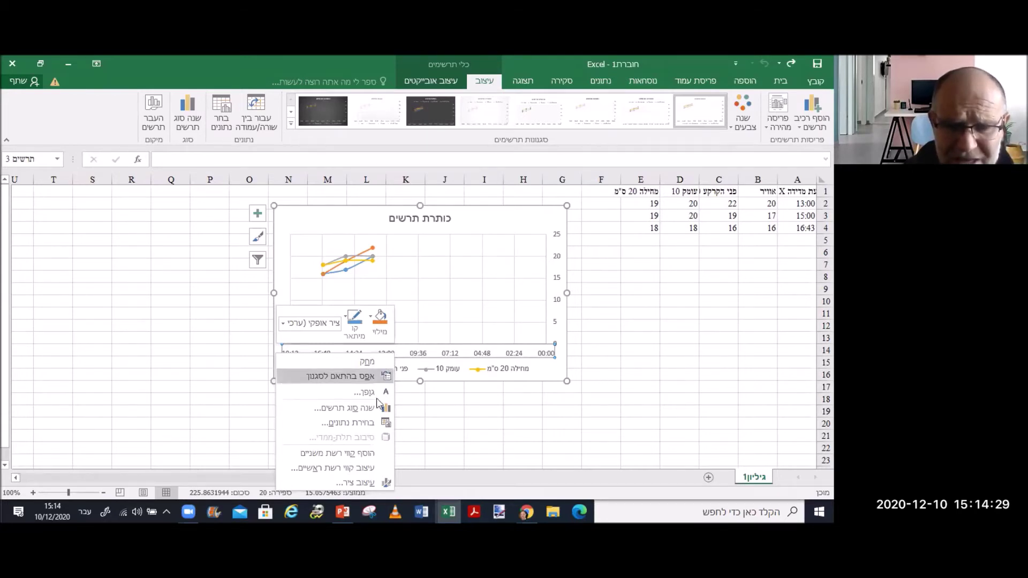
left_click(368, 483)
scroll(152, 423, "down", 1)
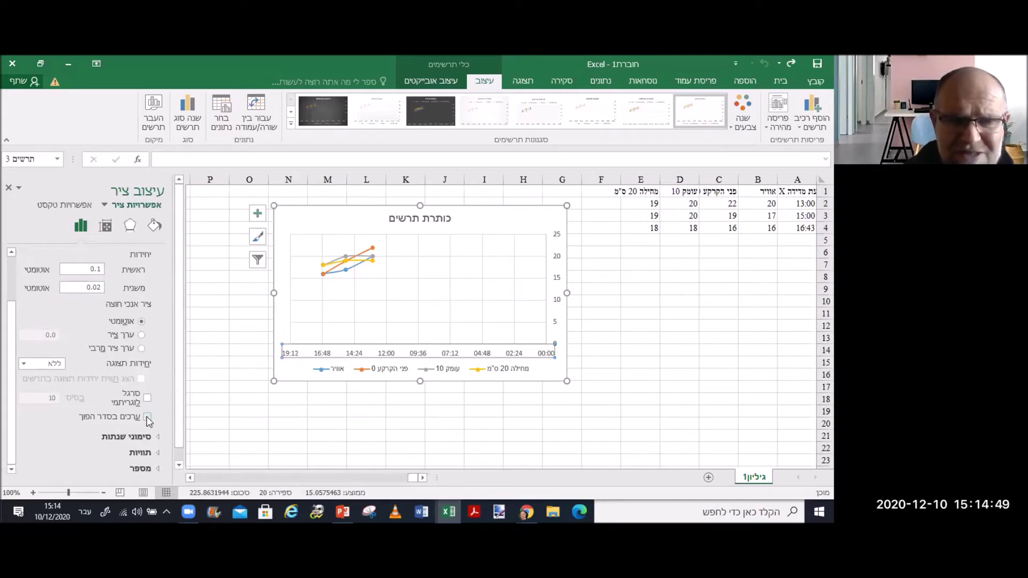
left_click(147, 418)
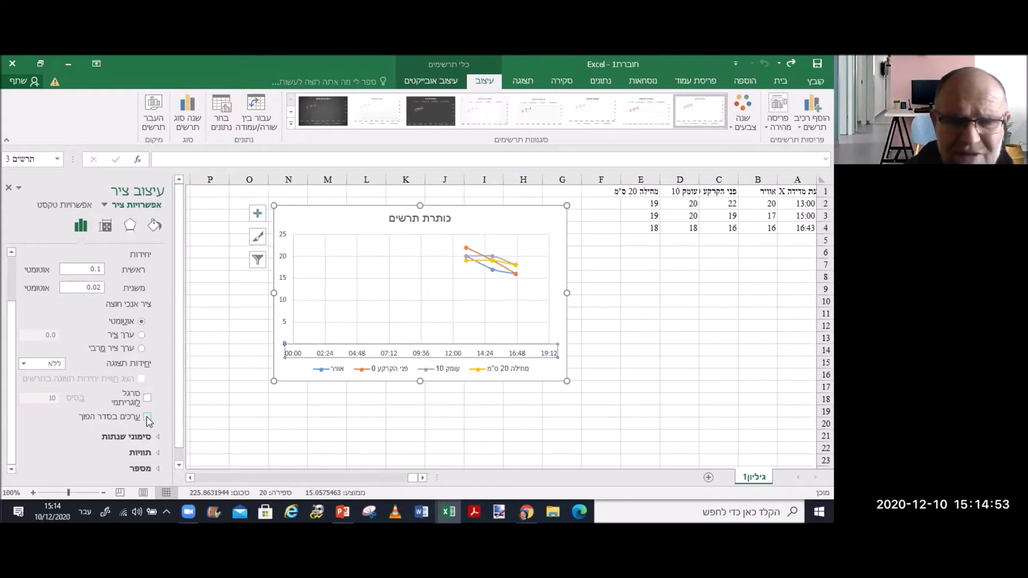
left_click(9, 188)
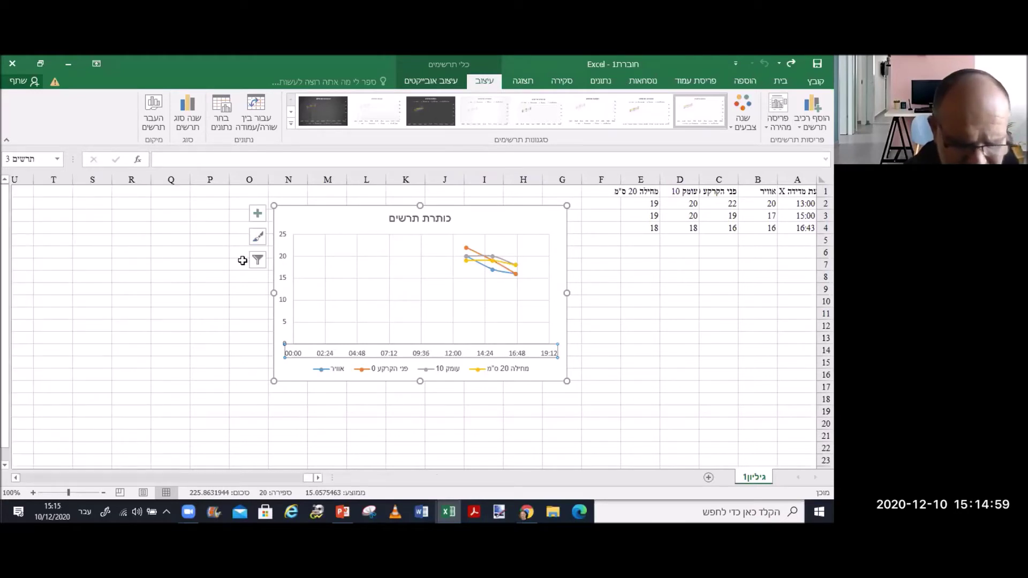
Undo the last change to the time axis order and deselect the chart.
key("ctrl+y")
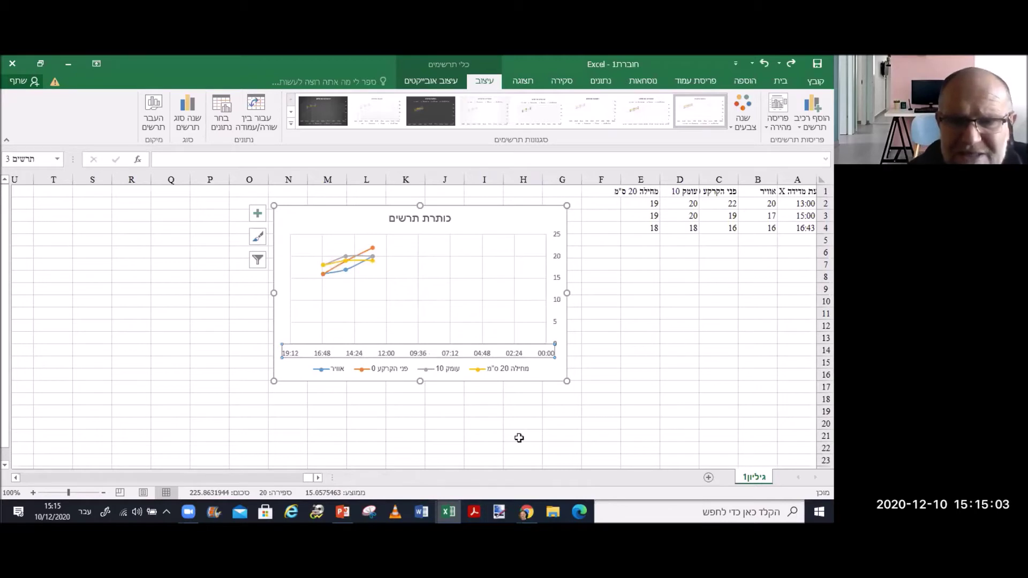
key("Escape")
key("Escape")
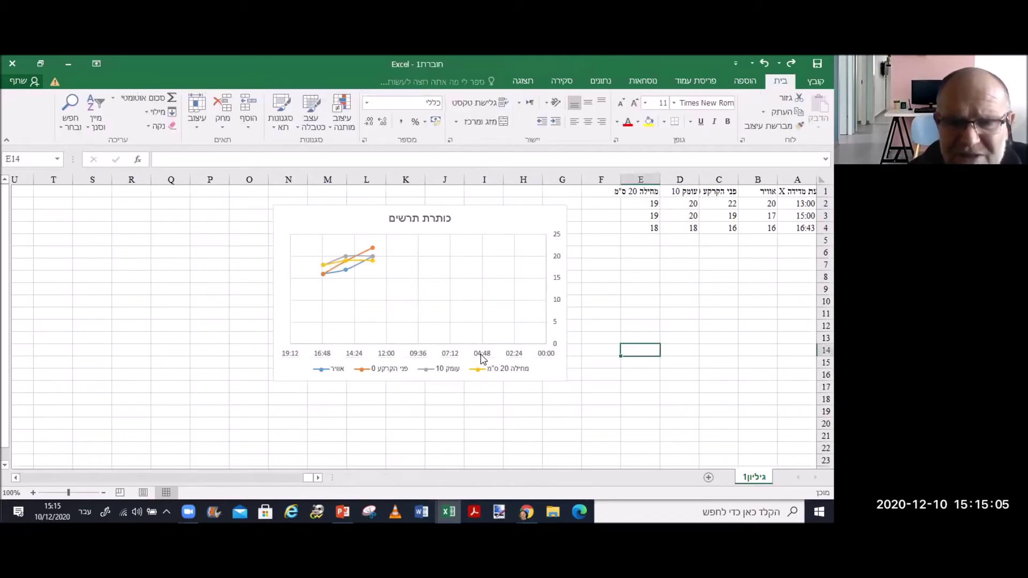
Set the horizontal time axis to normal rather than reverse value order, and close the axis formatting options.
left_click(481, 358)
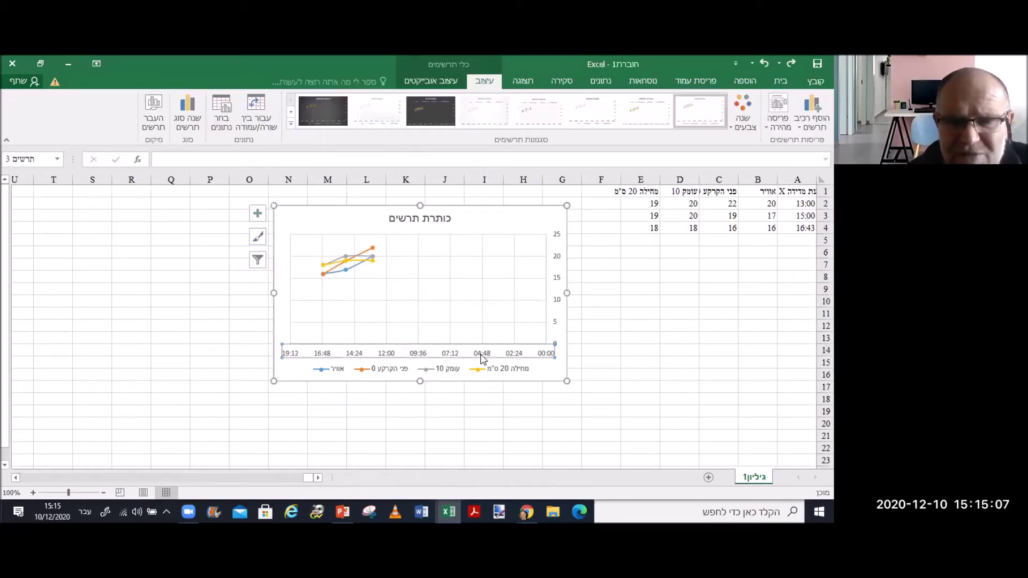
right_click(482, 357)
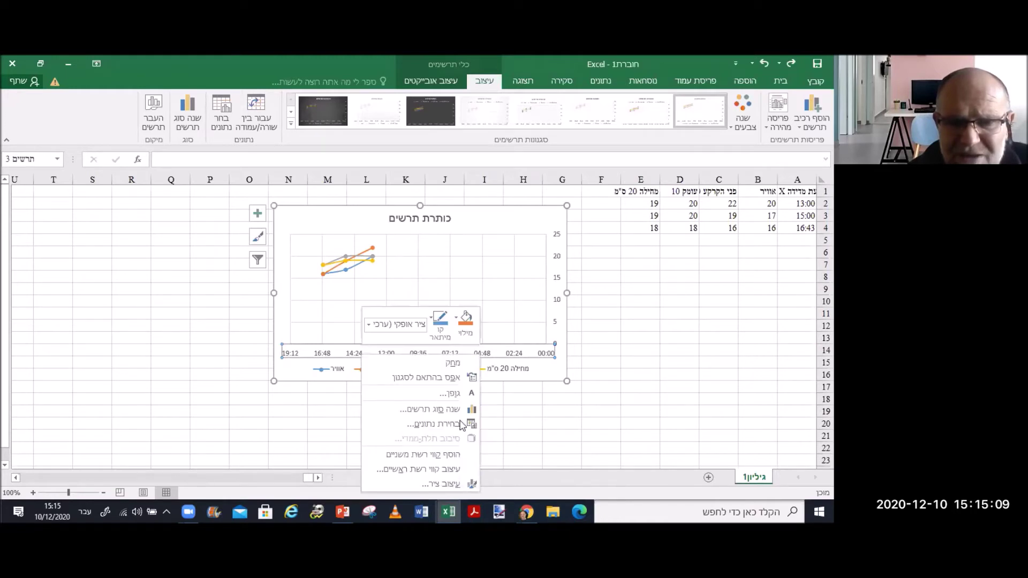
left_click(462, 484)
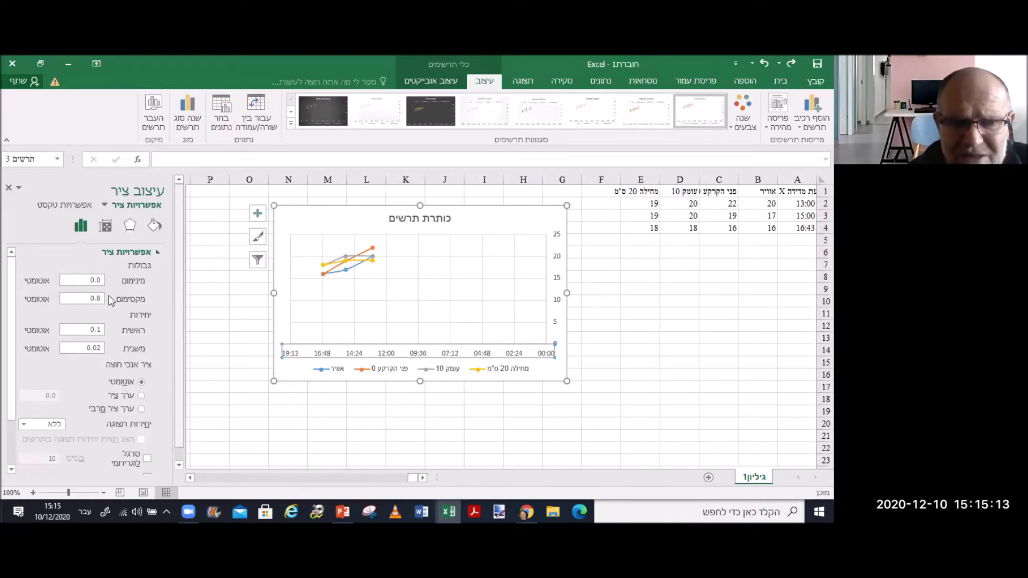
scroll(106, 298, "down", 3)
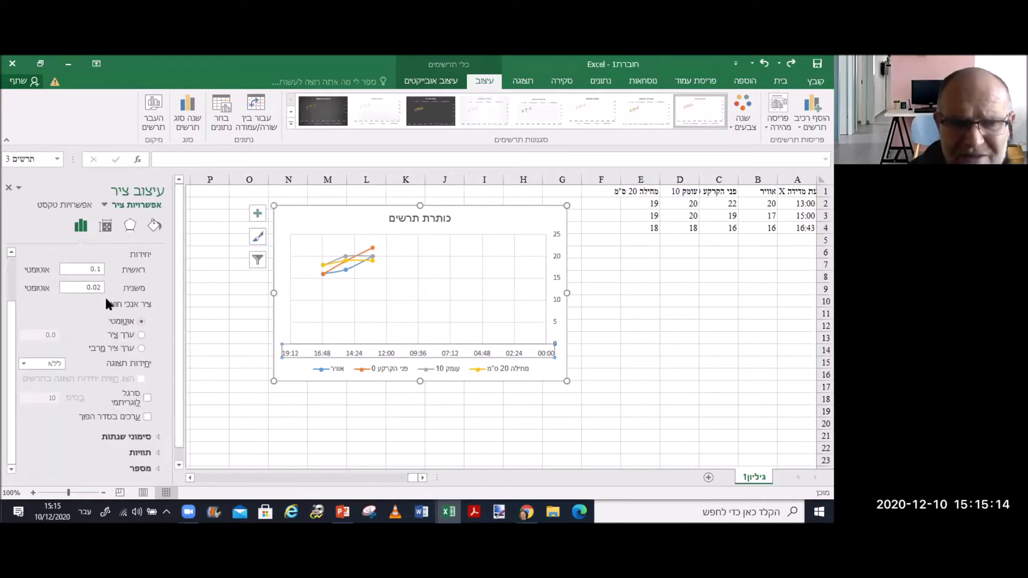
left_click(147, 418)
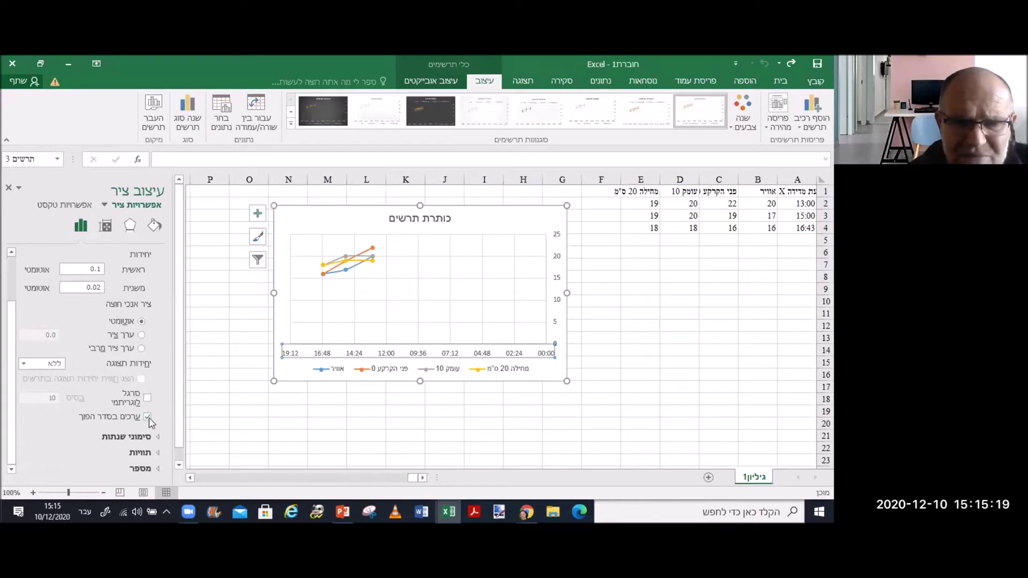
left_click(147, 418)
left_click(147, 418)
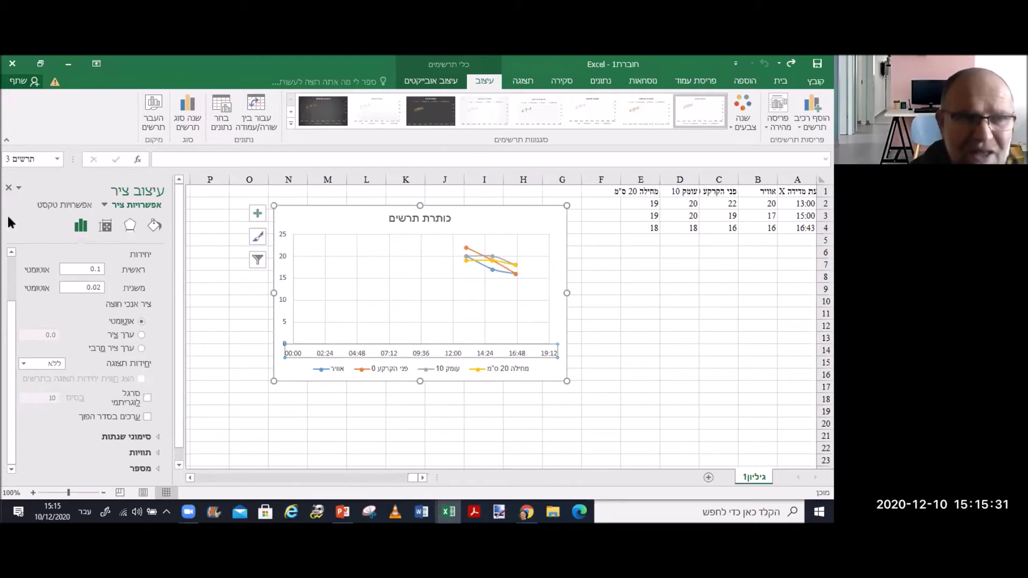
left_click(8, 188)
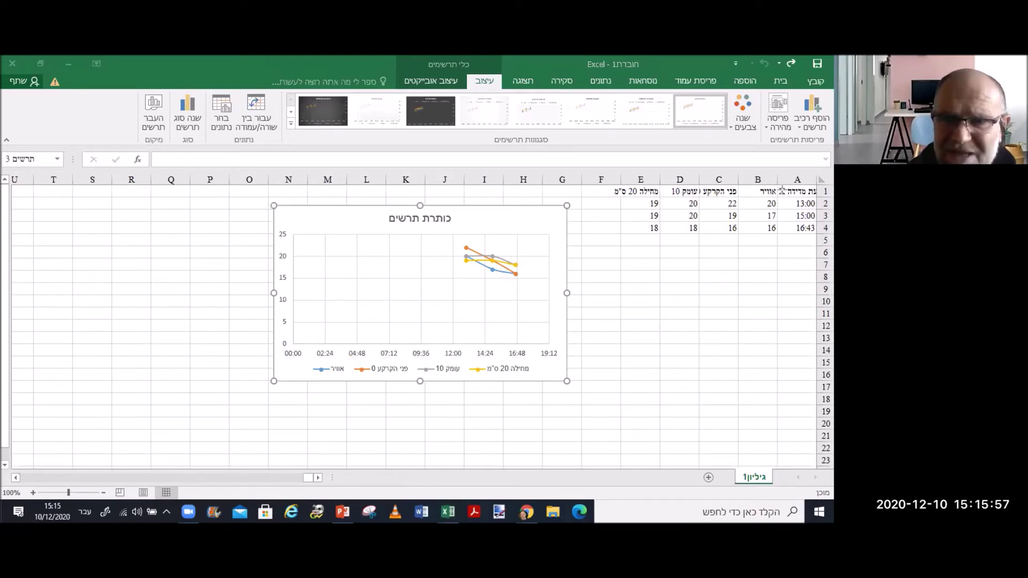
Outline the measurement times in A1:A4 with a red annotation rectangle and add the note "רצף של נתונים" below in a wide text box.
left_click_drag(782, 193, 816, 239)
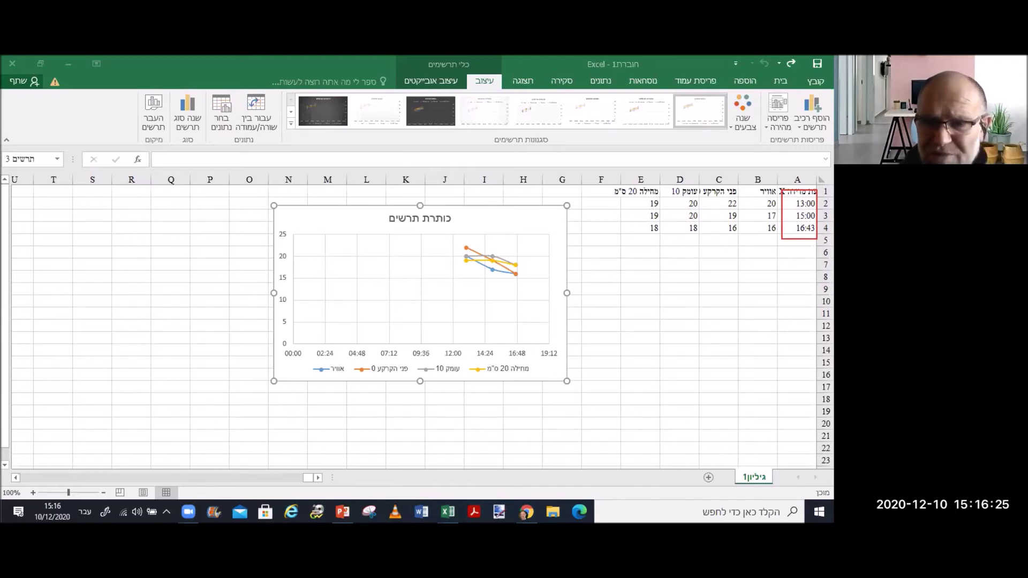
left_click(811, 270)
type("רצף של")
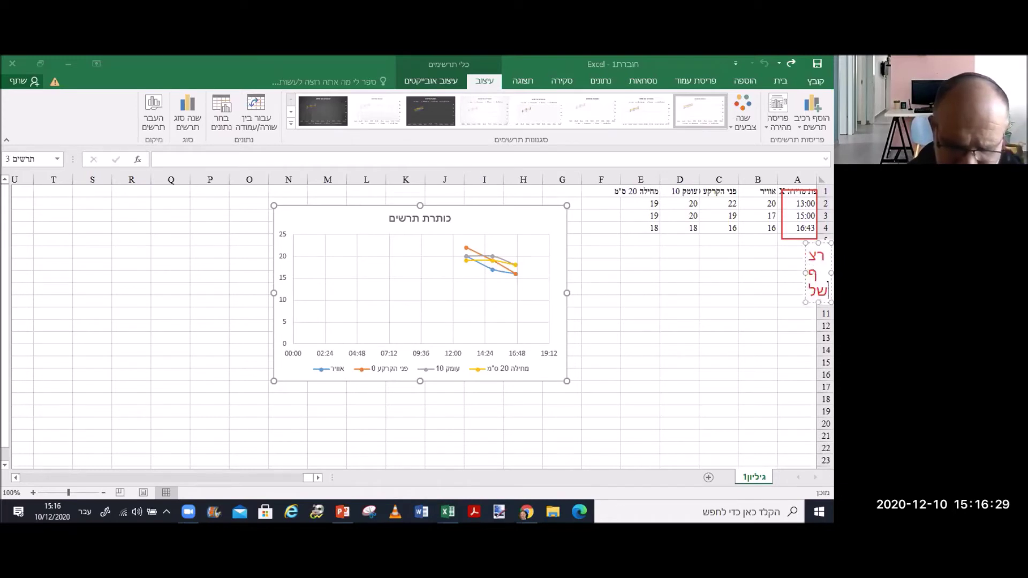
type(" נתונים")
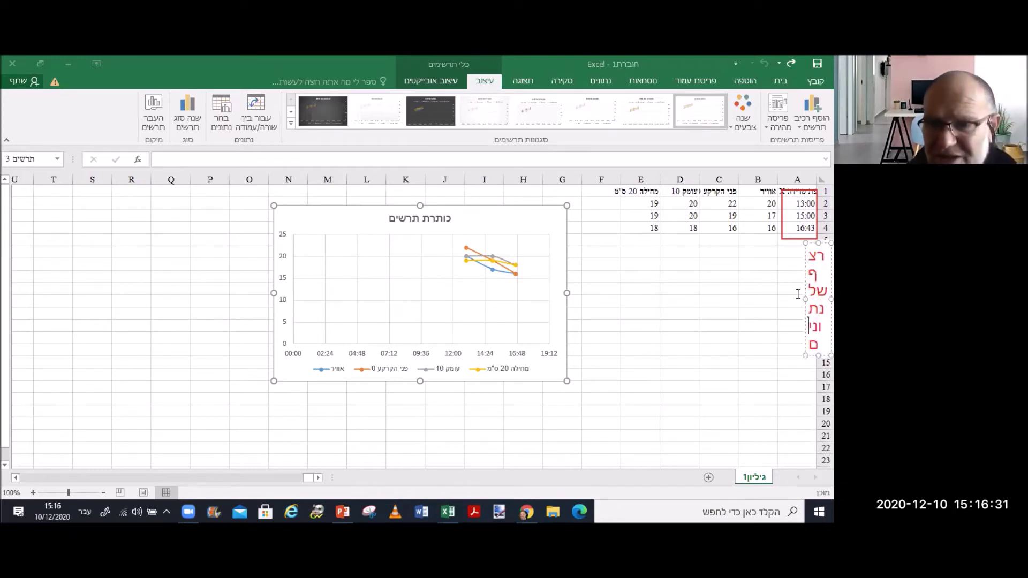
left_click_drag(803, 291, 590, 294)
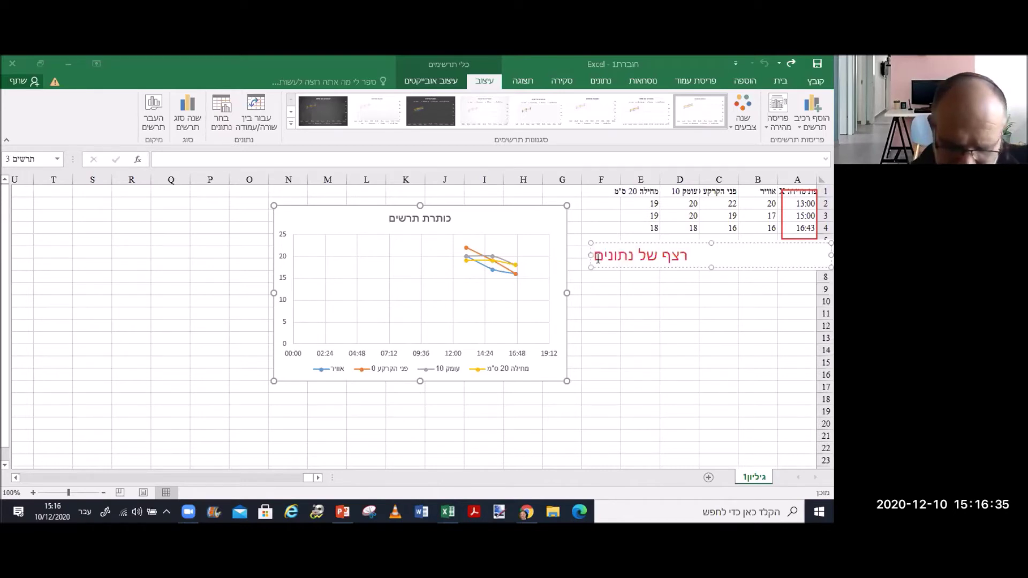
Add a second line reading "צריך גרף רציף ולא עמודות" to the red annotation note below the table.
key("Return")
type("צרי")
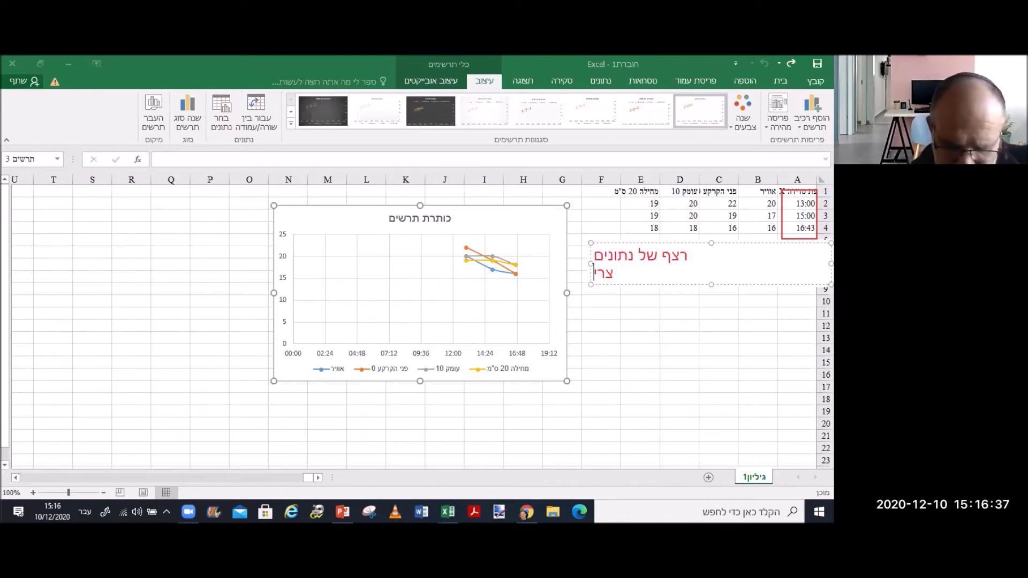
type("ך גרף ")
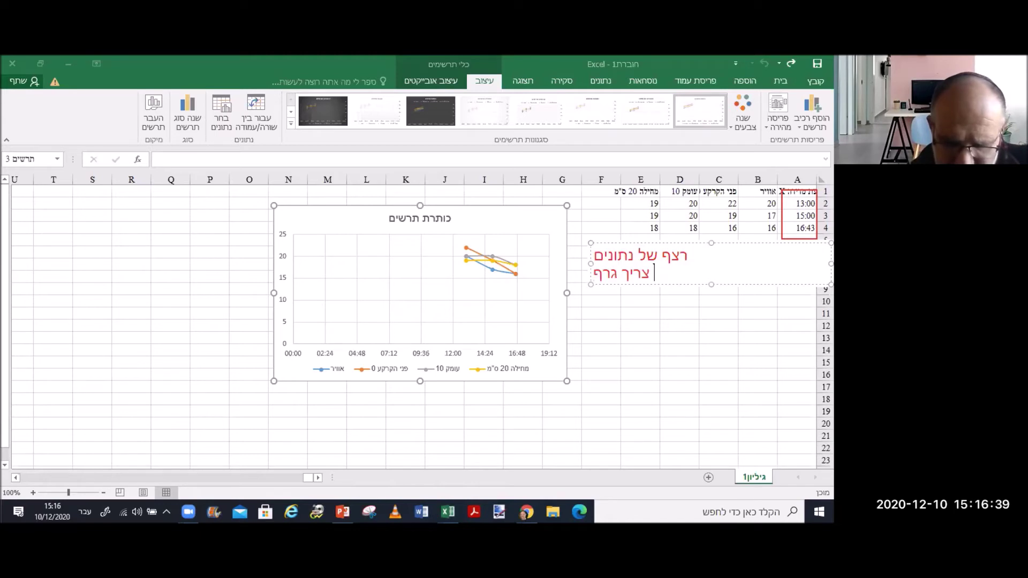
type("רציף")
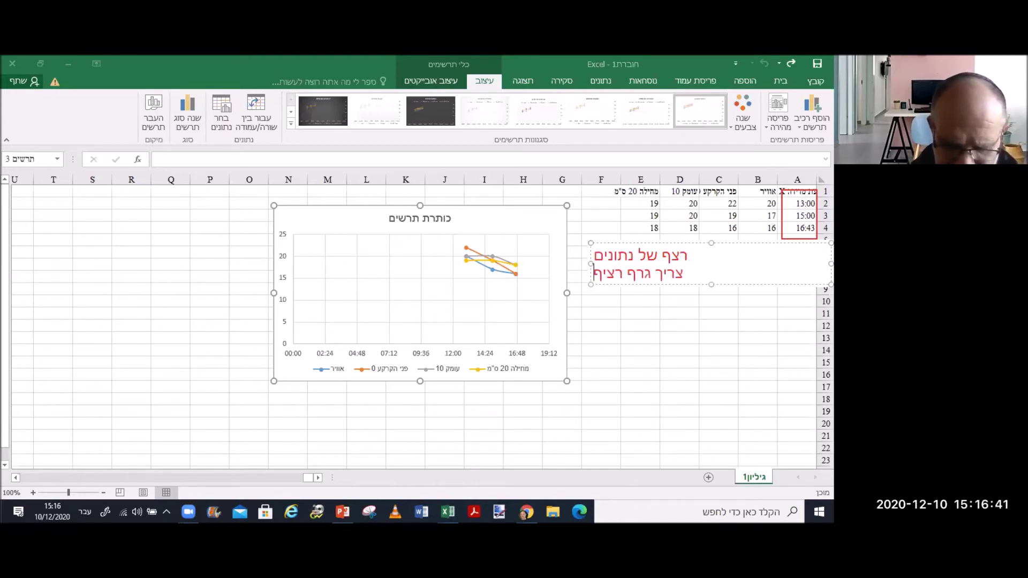
type(" ולא עמו")
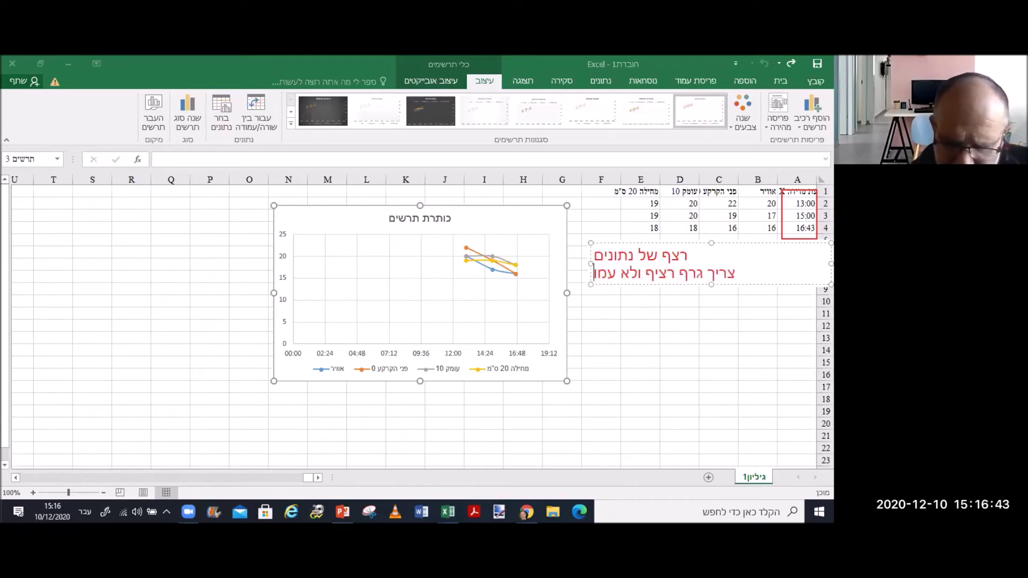
type("דות")
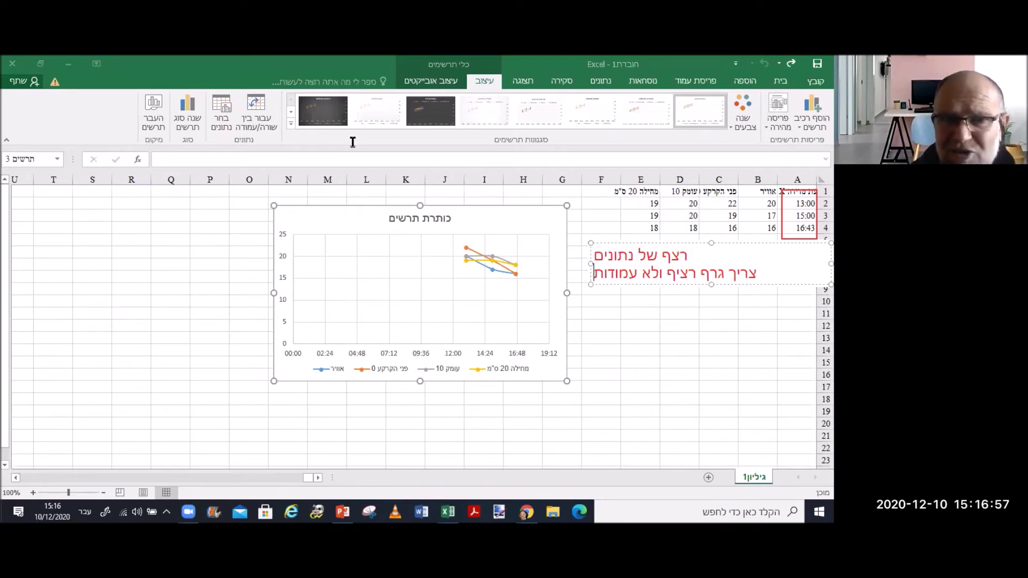
left_click(762, 195)
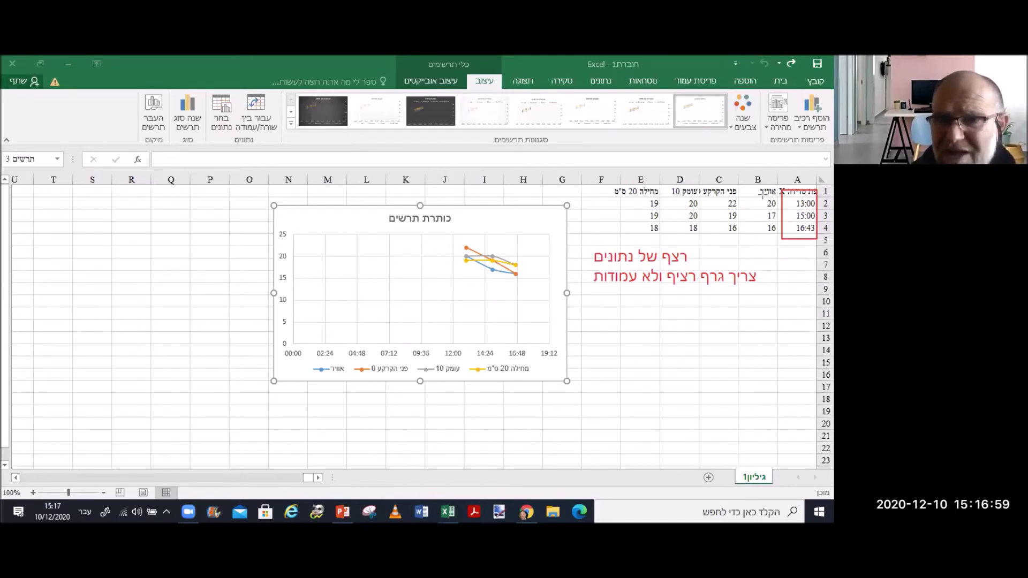
Draw a red annotation arrow from the air header in B1 down to the note's first line.
left_click_drag(761, 195, 620, 251)
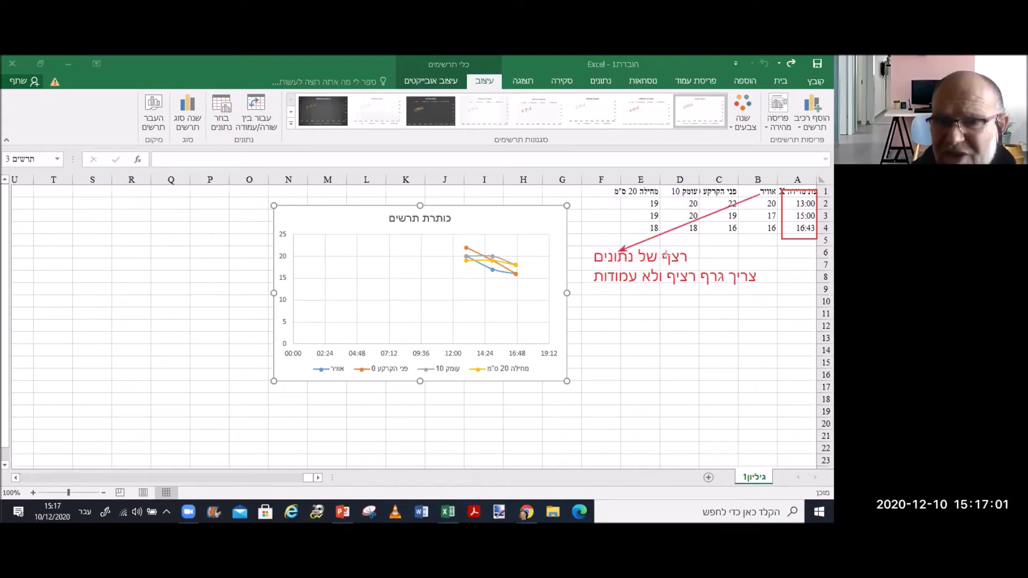
Clear the red annotation arrows, the rectangle around the measurement times and the note below the table.
key("ctrl+z")
mouse_move(760, 196)
left_mouse_down()
mouse_move(800, 206)
mouse_move(617, 283)
mouse_move(781, 196)
mouse_move(791, 230)
left_mouse_up()
key("ctrl+z")
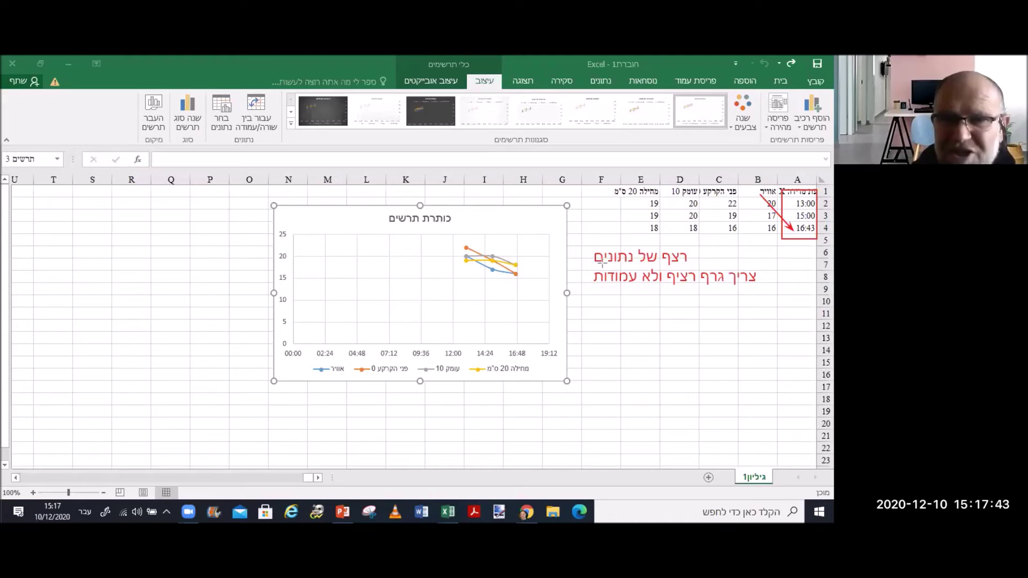
key("Escape")
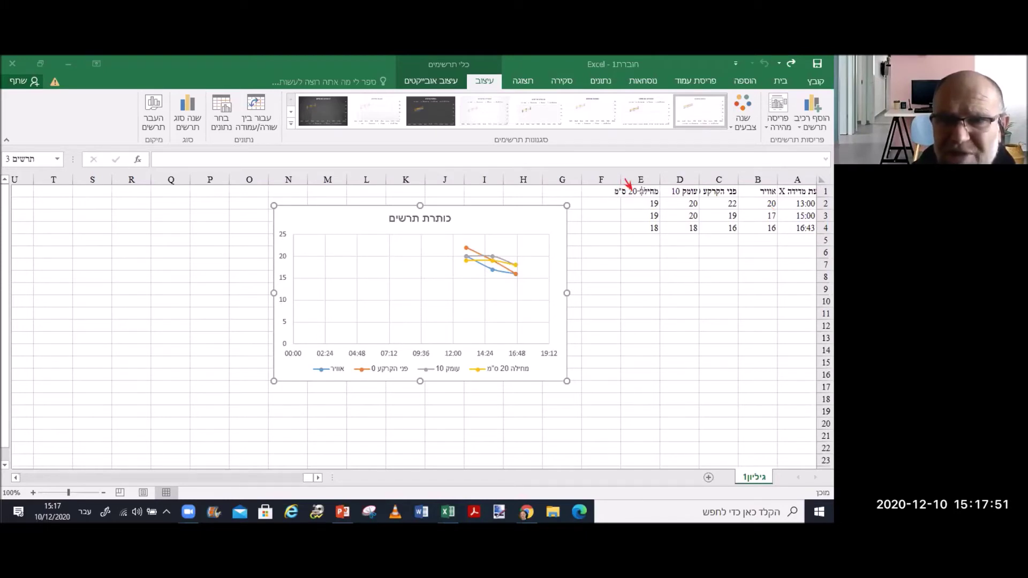
mouse_move(629, 184)
left_mouse_down()
mouse_move(755, 188)
mouse_move(627, 187)
left_mouse_up()
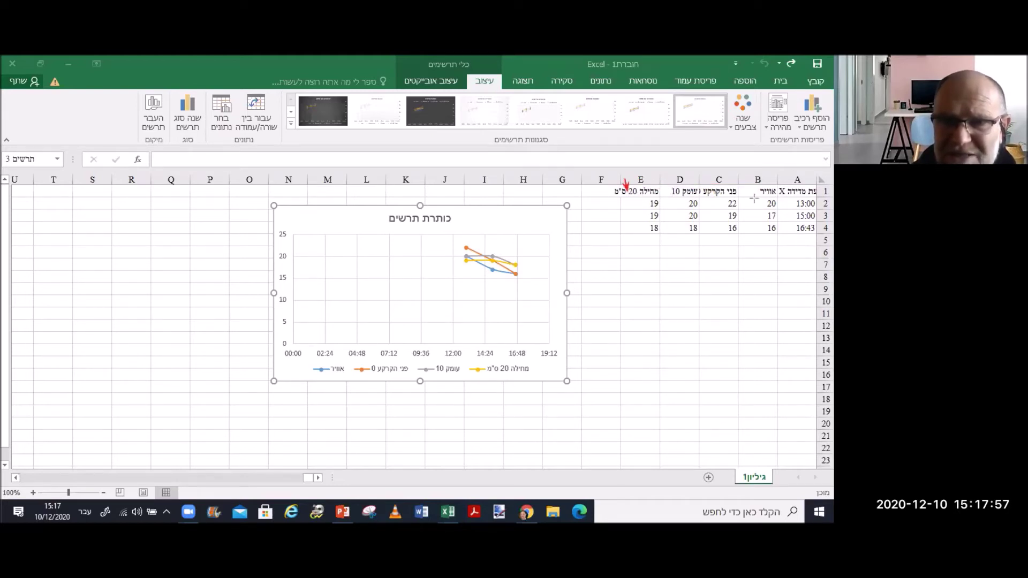
left_click_drag(753, 198, 629, 202)
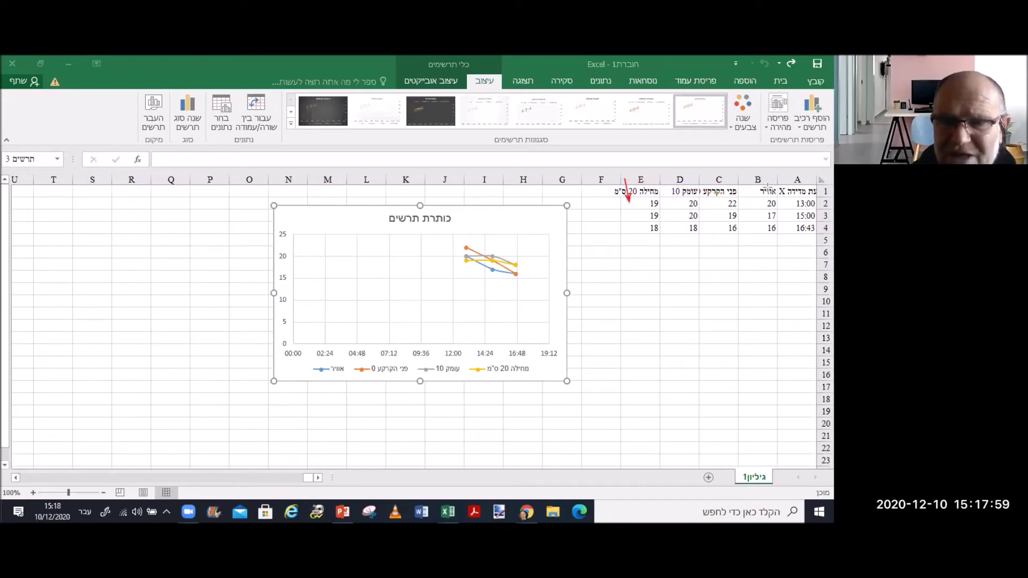
mouse_move(798, 190)
left_mouse_down()
mouse_move(795, 229)
mouse_move(794, 217)
mouse_move(621, 189)
mouse_move(712, 187)
mouse_move(644, 199)
mouse_move(733, 191)
mouse_move(632, 191)
left_mouse_up()
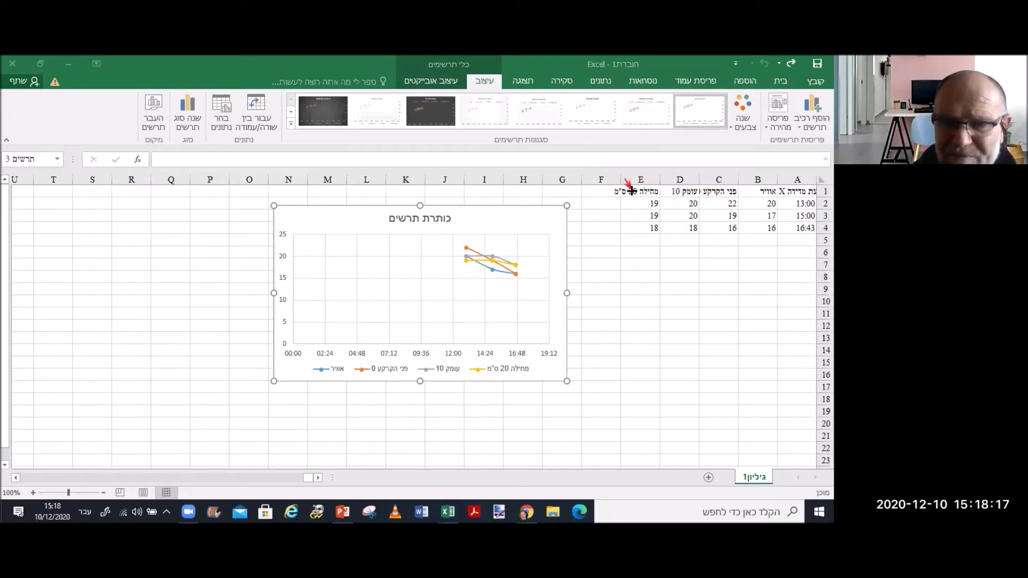
left_click_drag(706, 188, 630, 185)
left_click_drag(303, 234, 285, 234)
mouse_move(285, 361)
left_mouse_down()
mouse_move(291, 339)
mouse_move(301, 342)
left_mouse_up()
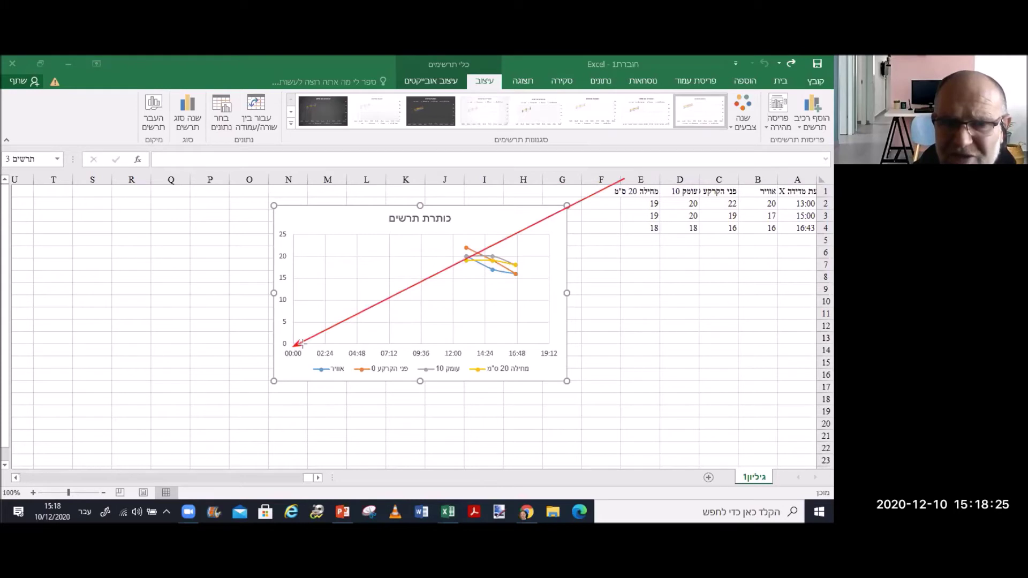
mouse_move(528, 354)
left_mouse_down()
mouse_move(312, 328)
mouse_move(304, 243)
mouse_move(304, 370)
left_mouse_up()
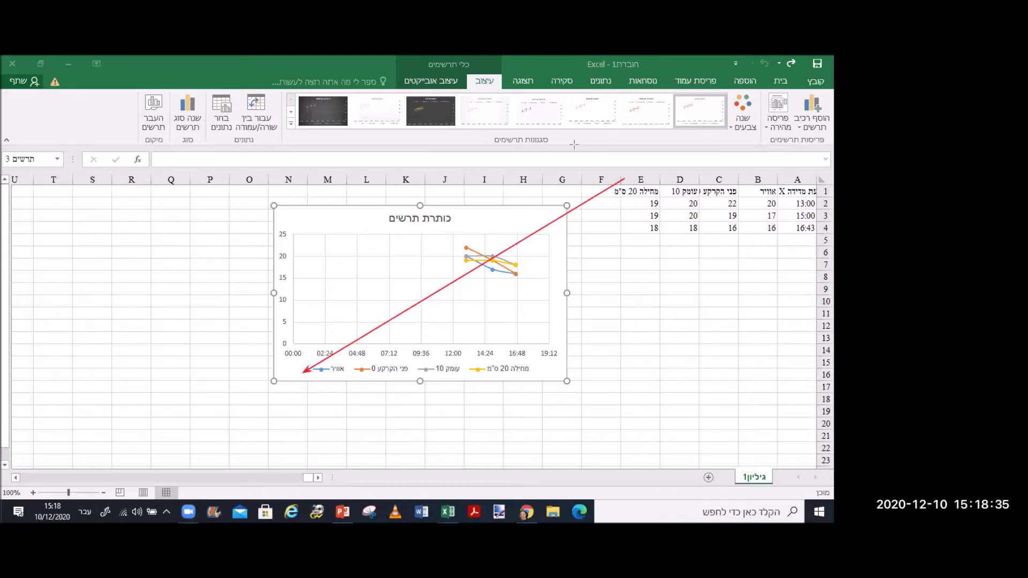
key("ctrl+z")
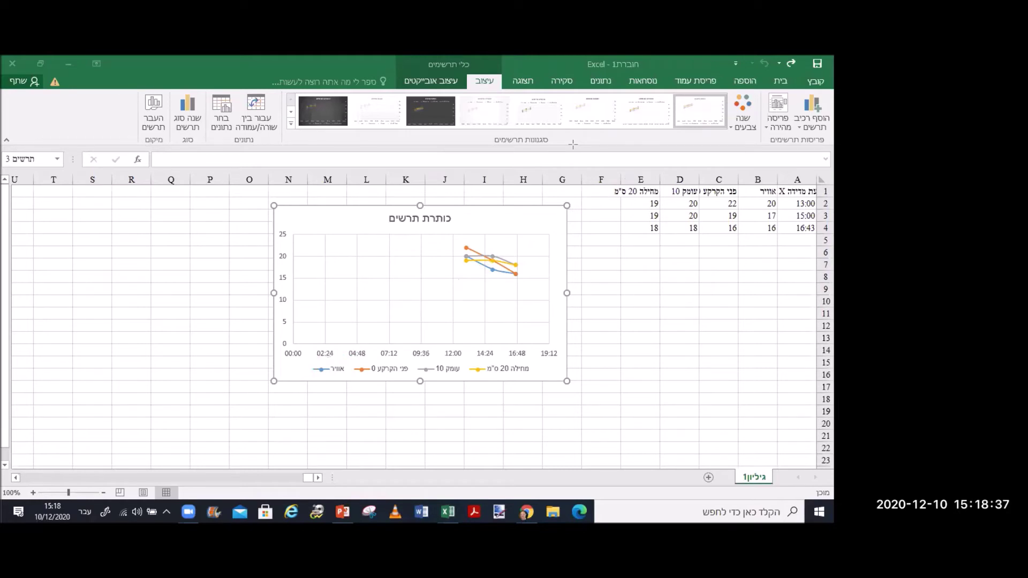
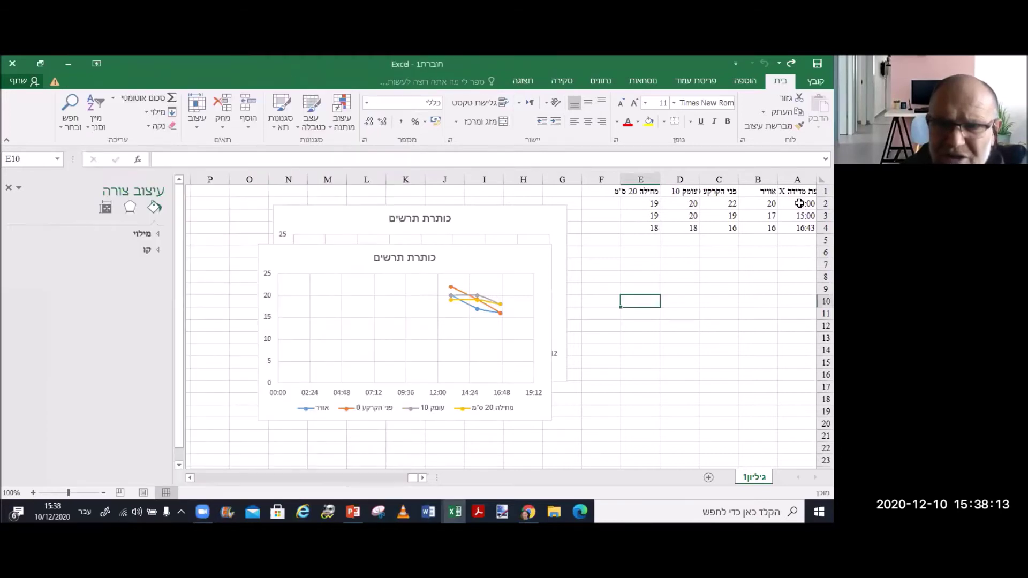
Copy the data range A2:E4 and preview a transposed paste starting at A8.
left_click_drag(798, 204, 643, 226)
right_click(629, 216)
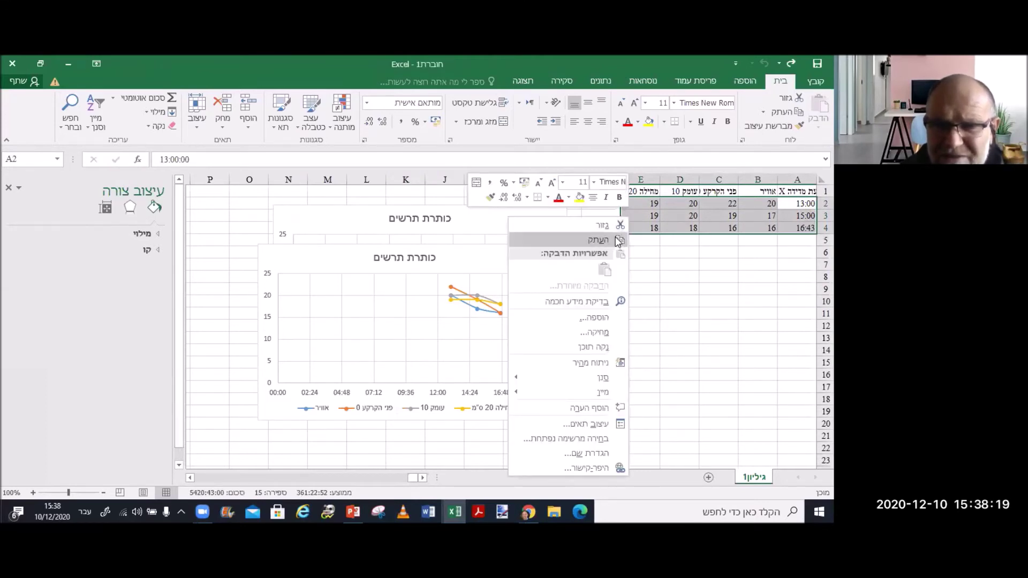
left_click(621, 238)
left_click(795, 277)
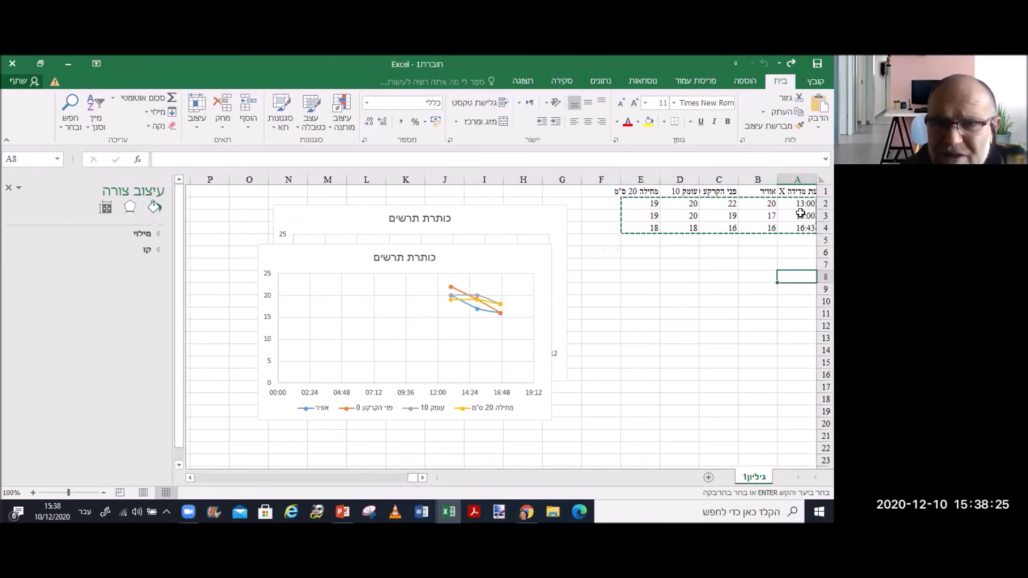
left_click(818, 126)
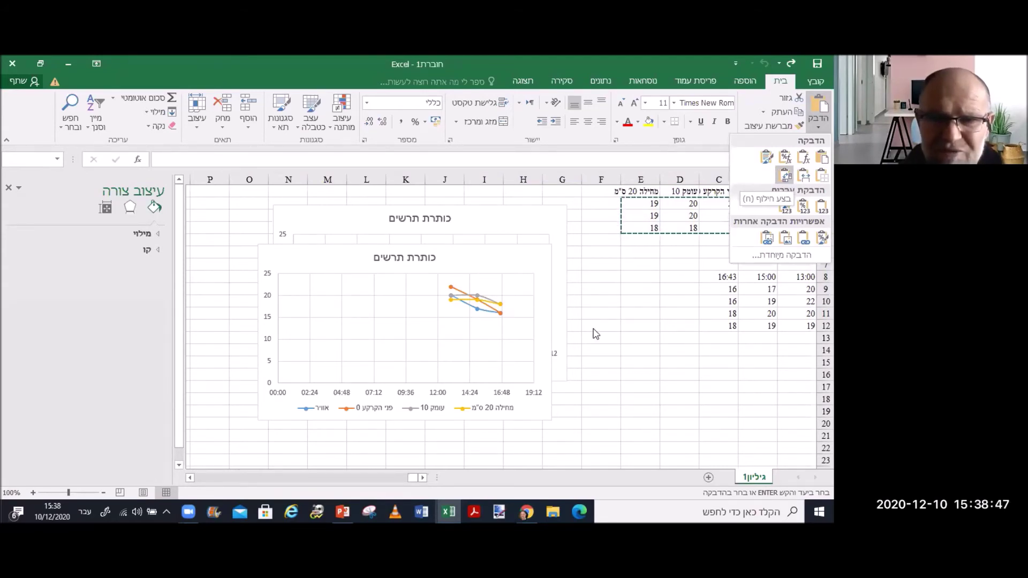
left_click(627, 317)
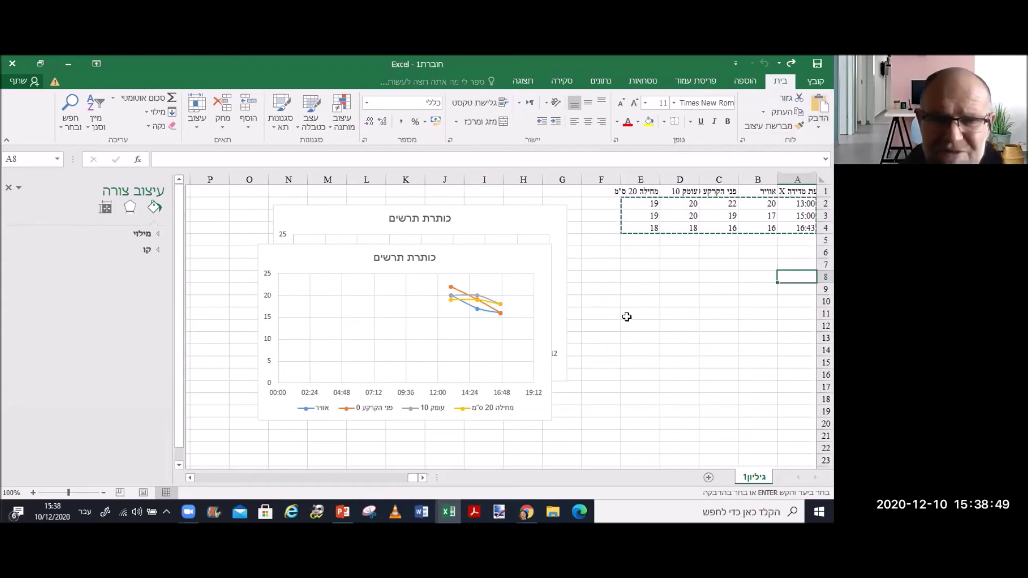
Set the minimum bound of the front chart's vertical temperature axis to 16.
left_click(481, 351)
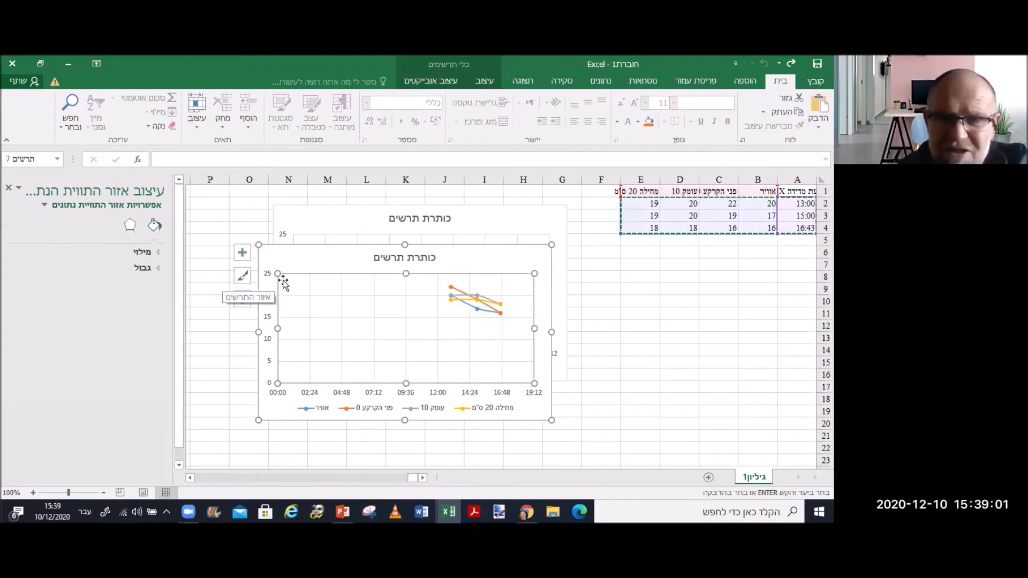
left_click(753, 205)
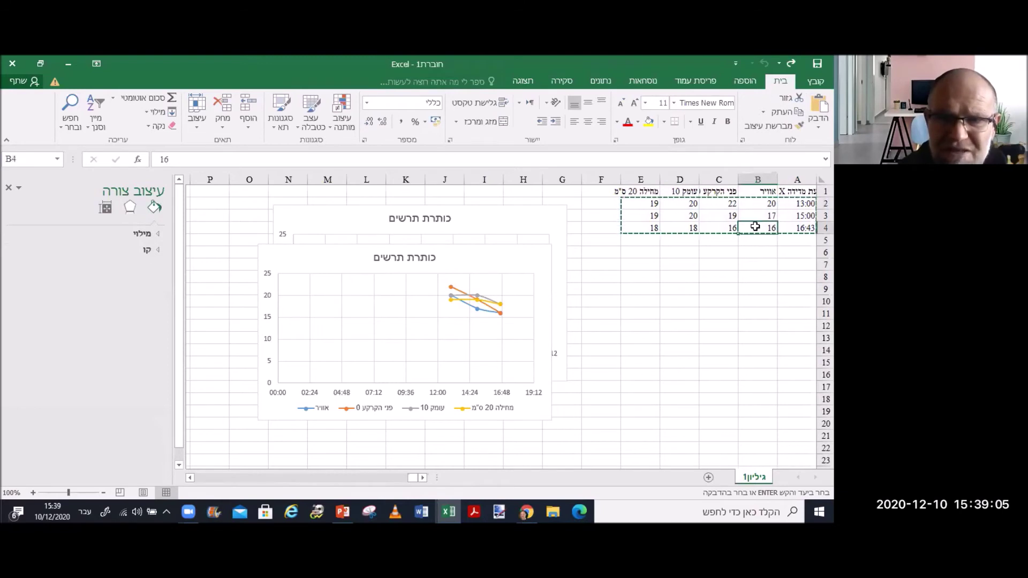
left_click(719, 204)
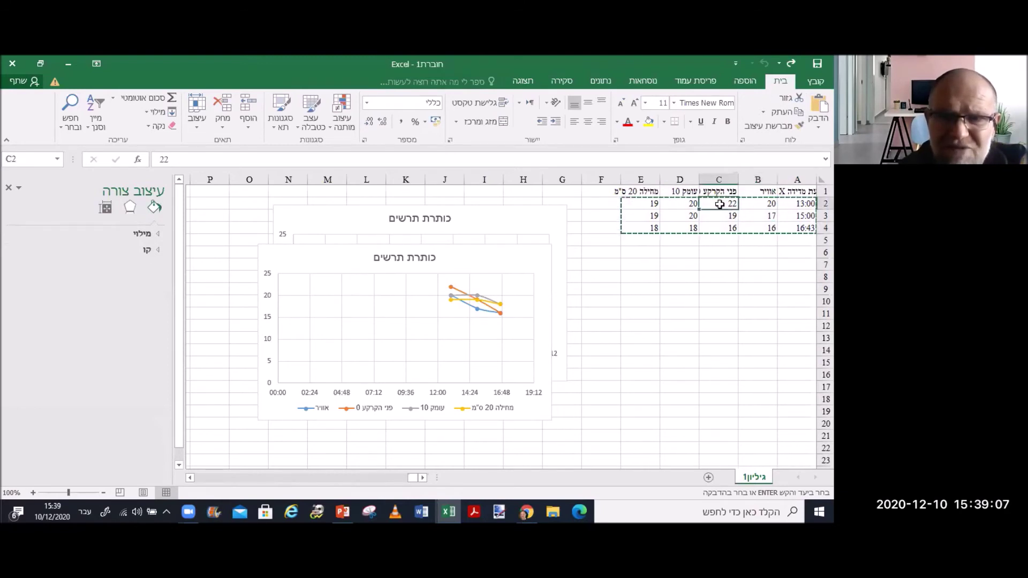
left_click(272, 325)
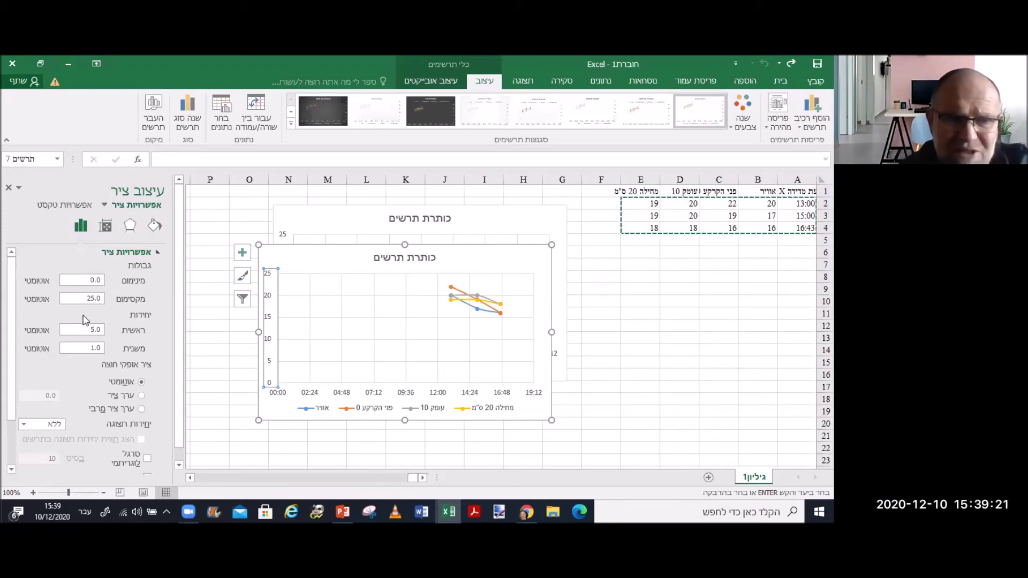
double_click(105, 280)
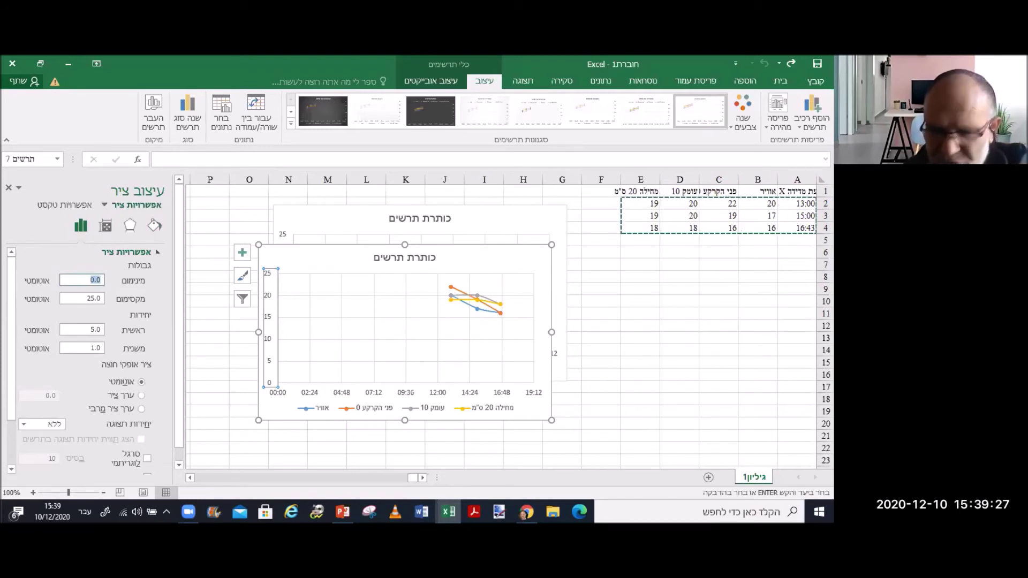
type("16")
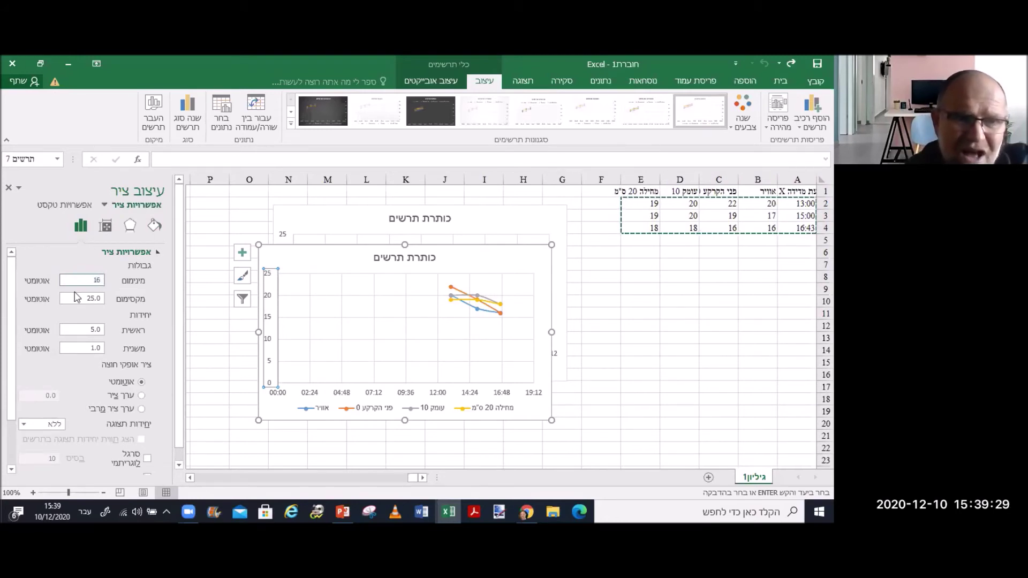
left_click(93, 296)
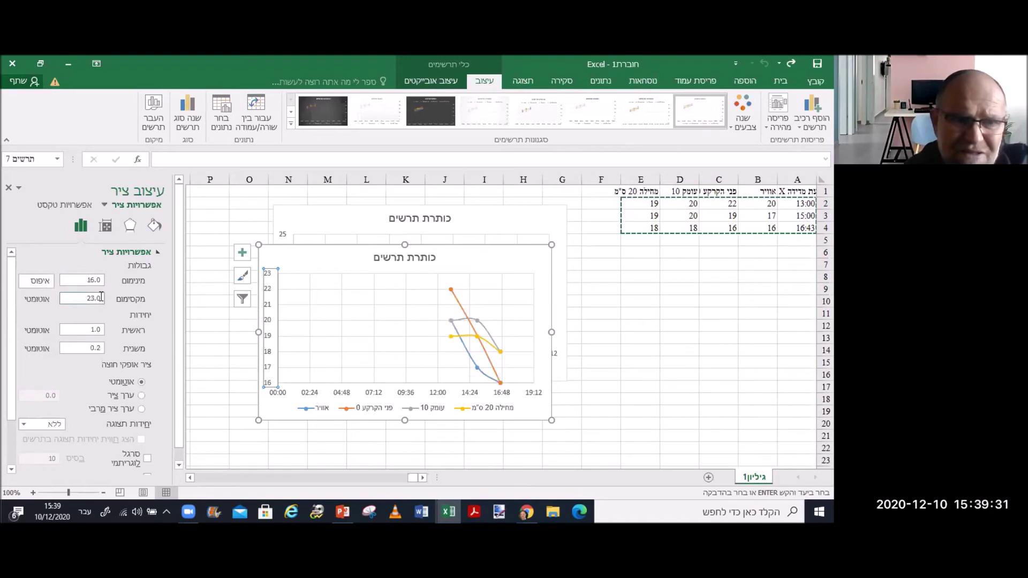
Set the maximum bound of the front chart's vertical temperature axis to 22.
double_click(101, 293)
type("2")
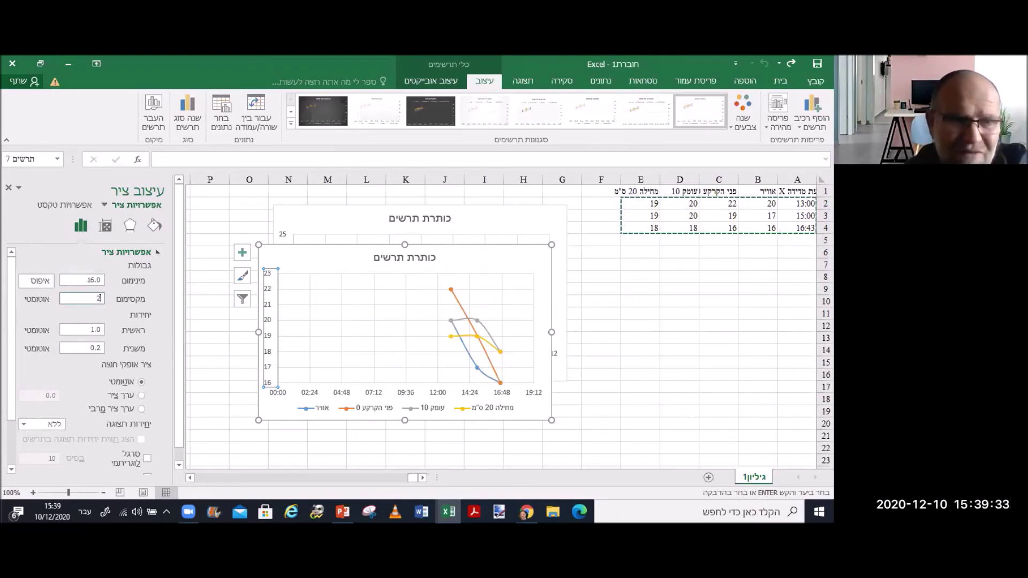
key("BackSpace")
type("22")
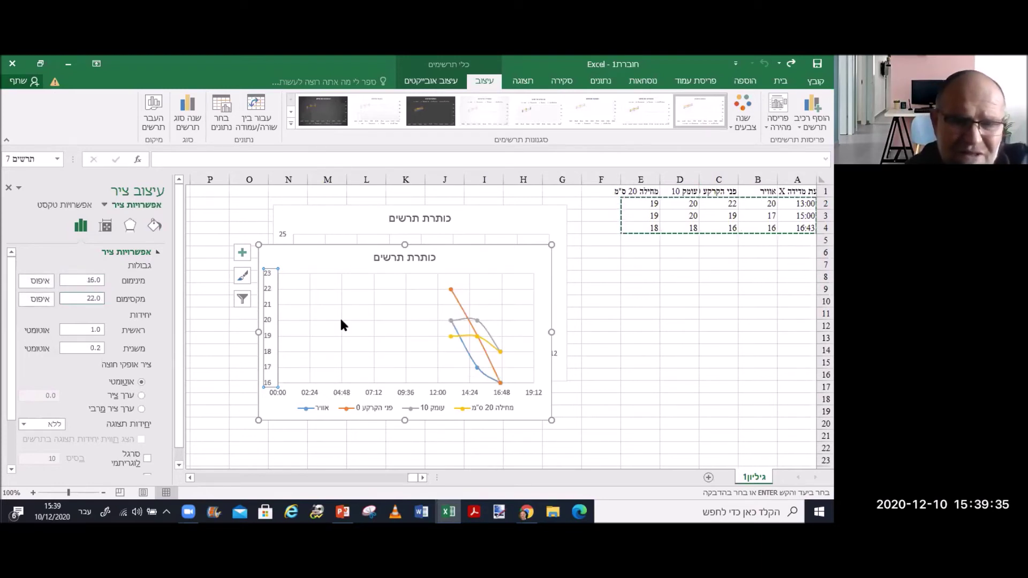
key("Return")
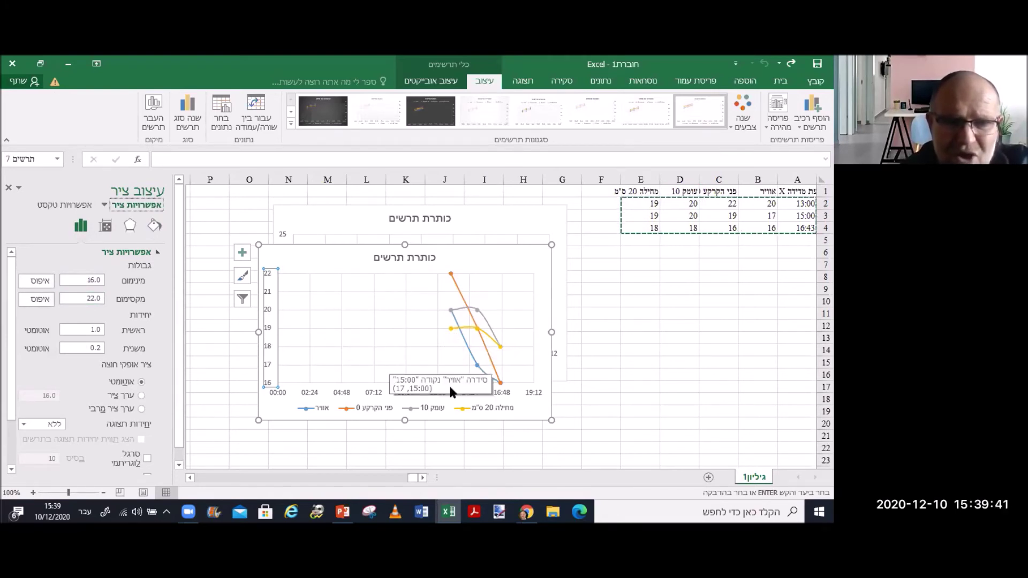
Examine the bounds, units and axis-crossing options of the front chart's horizontal time axis.
left_click(354, 396)
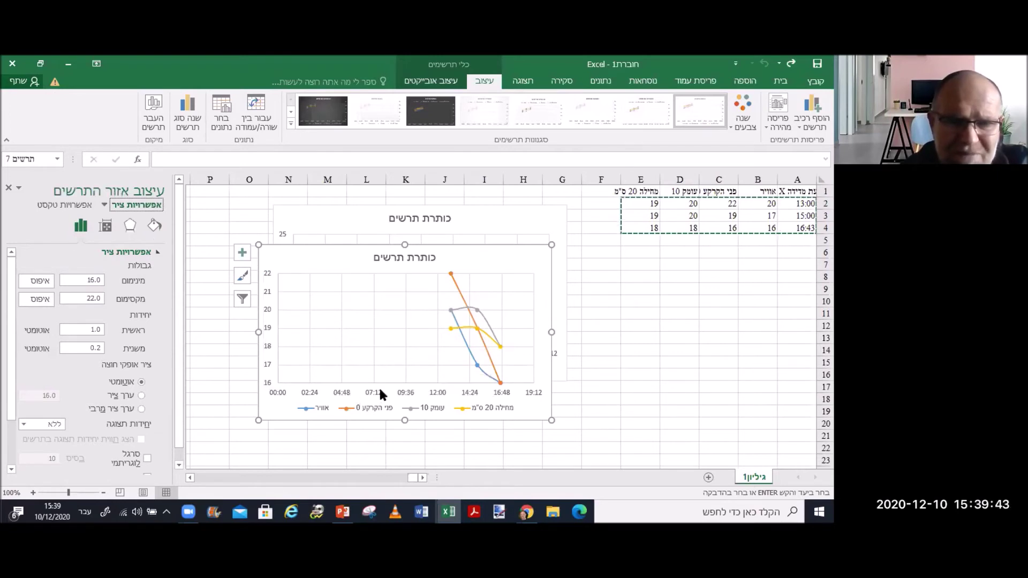
left_click(377, 396)
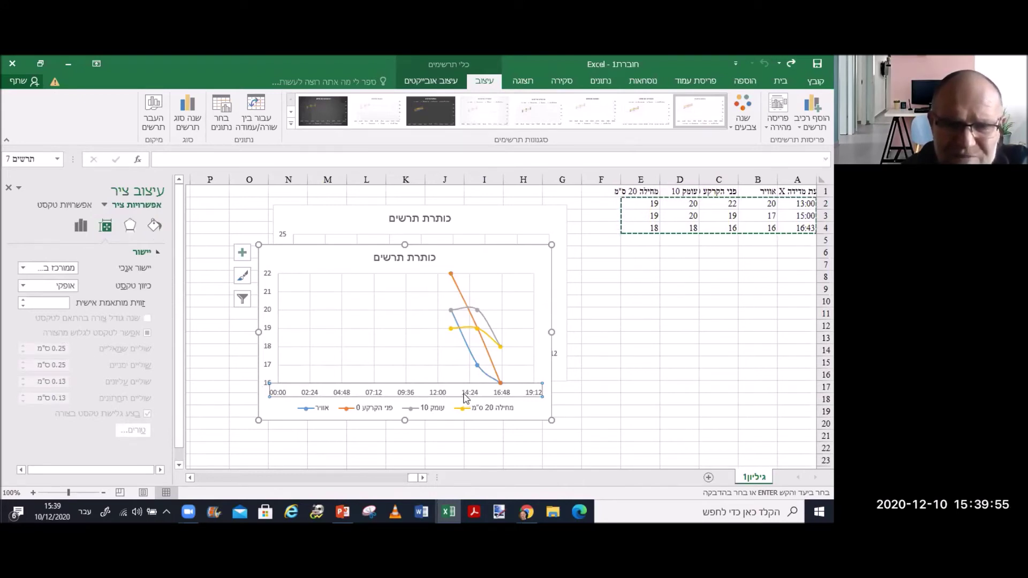
left_click(652, 385)
left_click(446, 397)
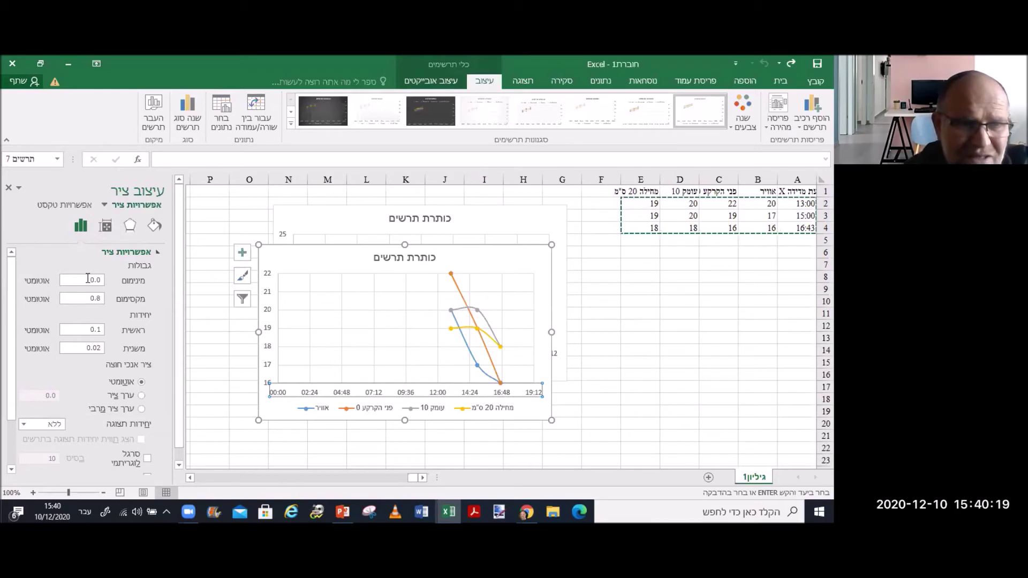
left_click_drag(87, 279, 103, 282)
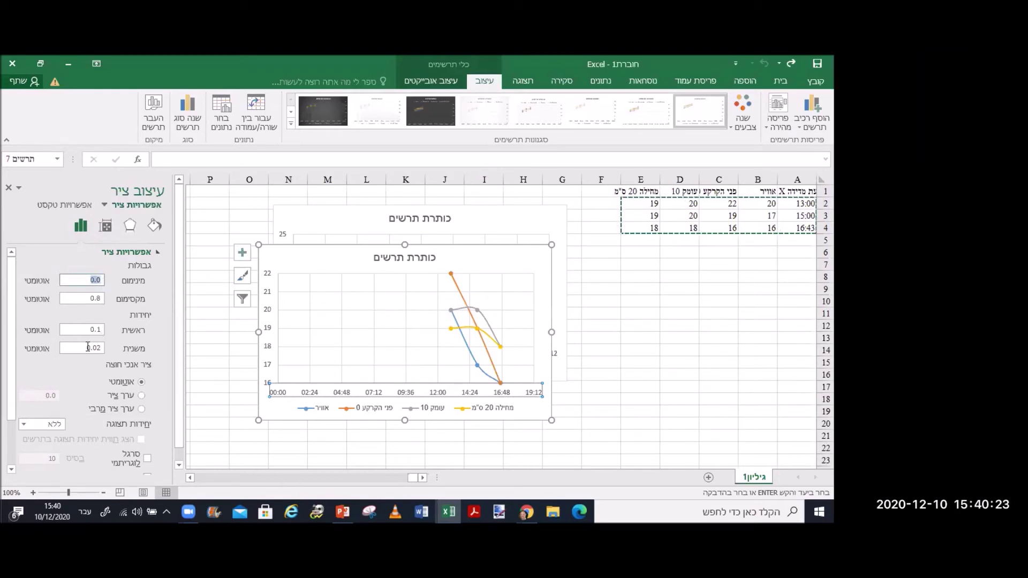
scroll(43, 345, "down", 3)
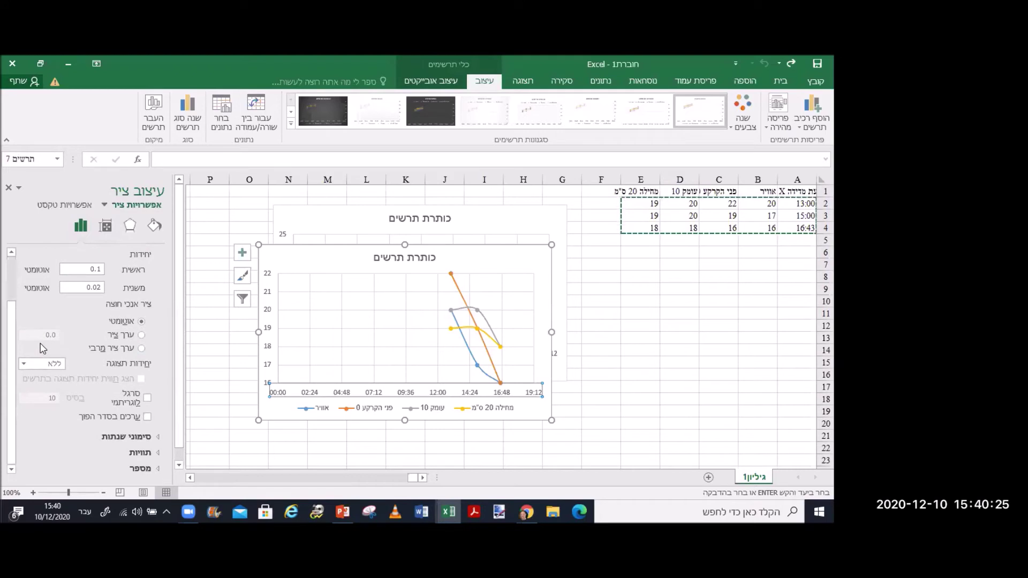
scroll(42, 348, "up", 3)
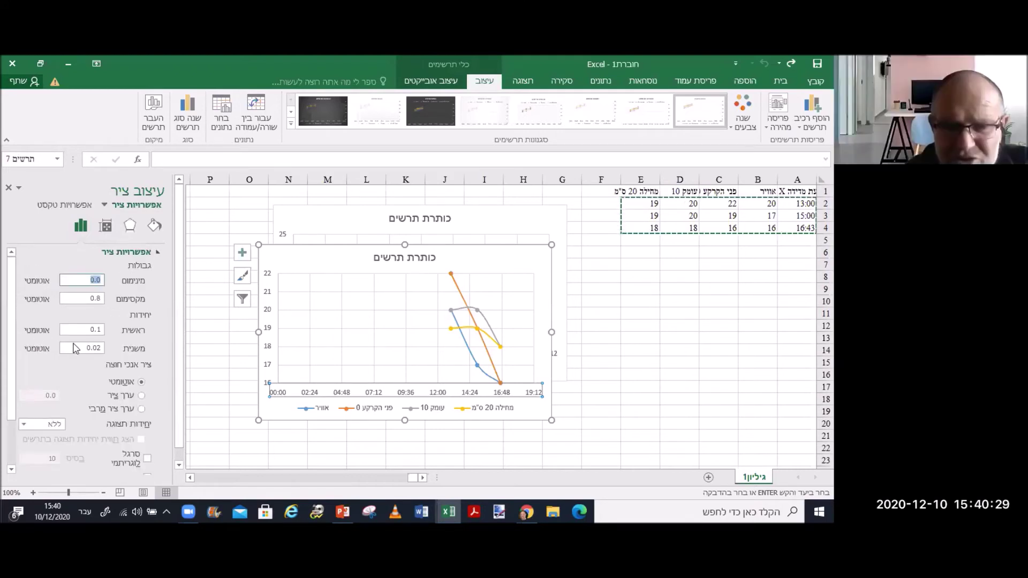
key("Escape")
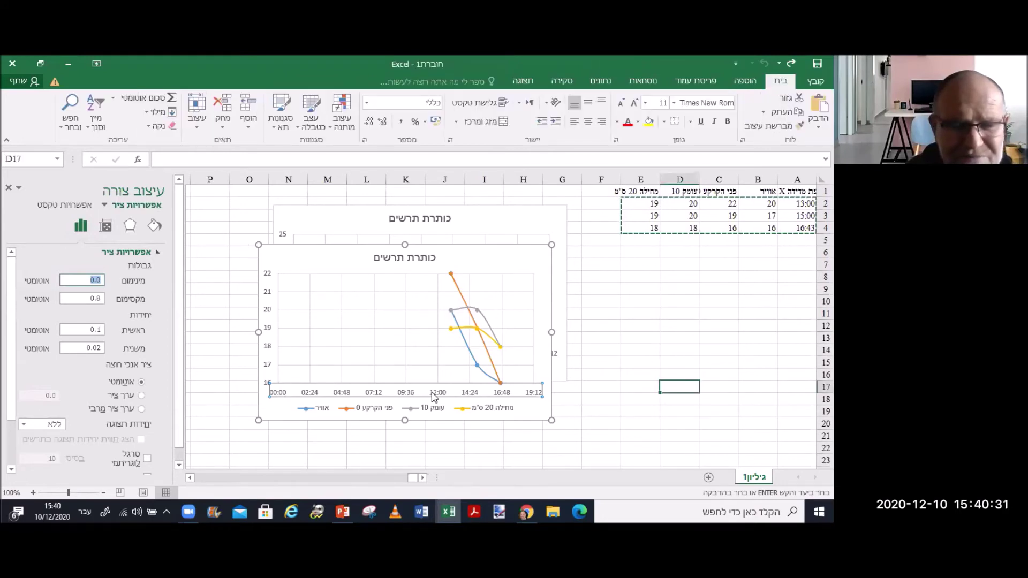
Examine the scale, alignment, effects and number-format options of the scatter chart's horizontal time axis.
left_click(423, 393)
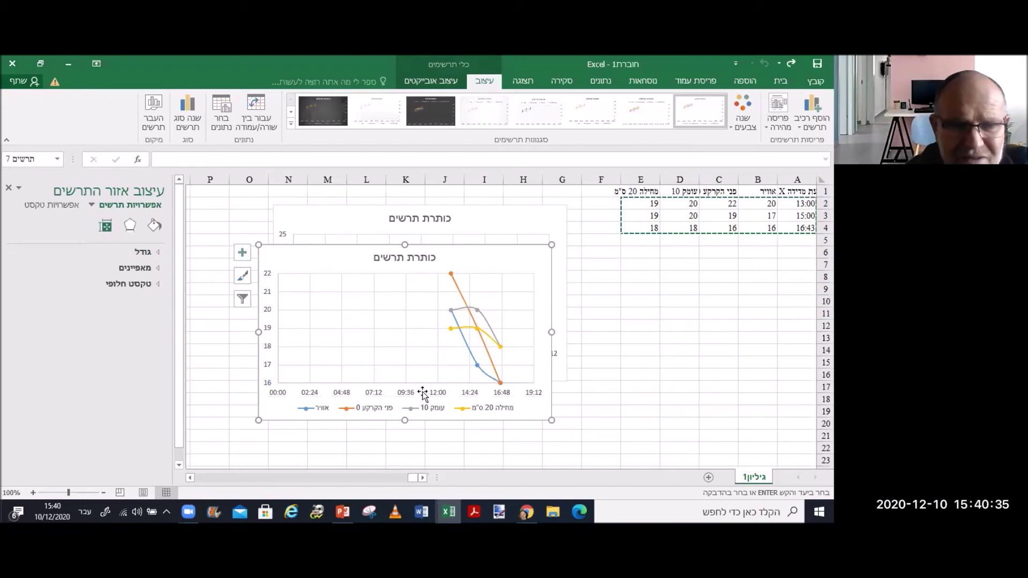
left_click(447, 397)
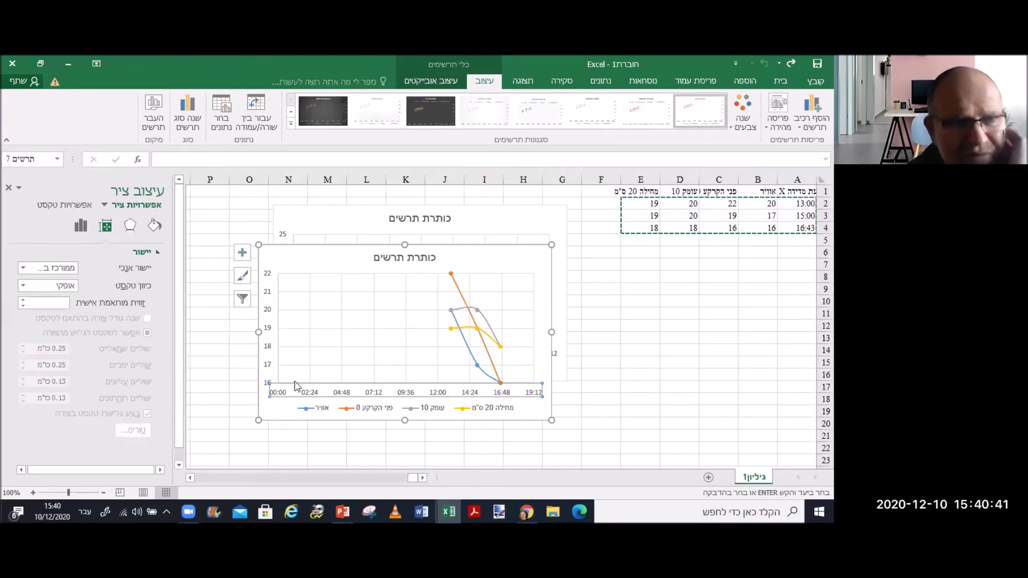
left_click(654, 319)
left_click(448, 391)
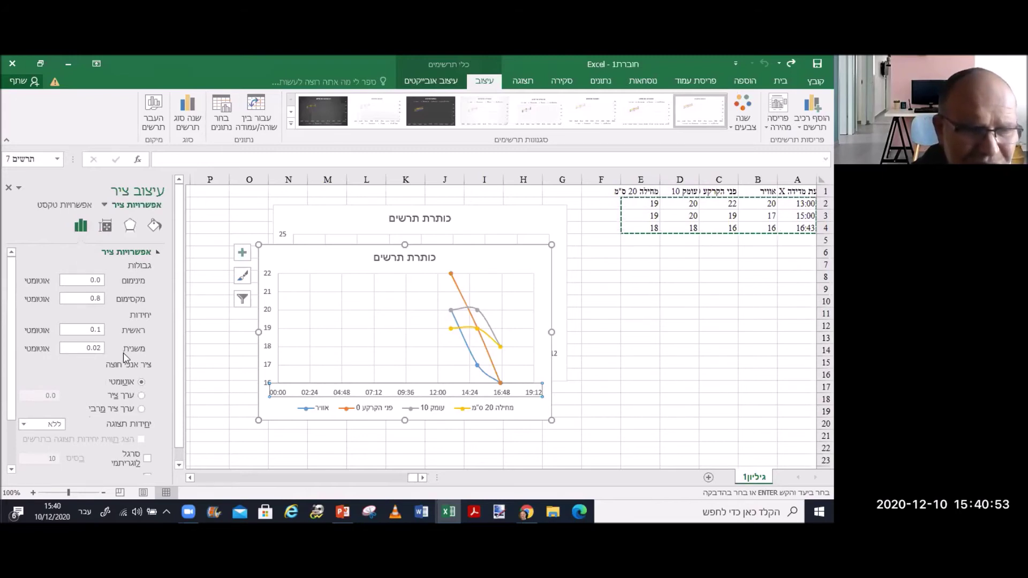
scroll(123, 352, "down", 2)
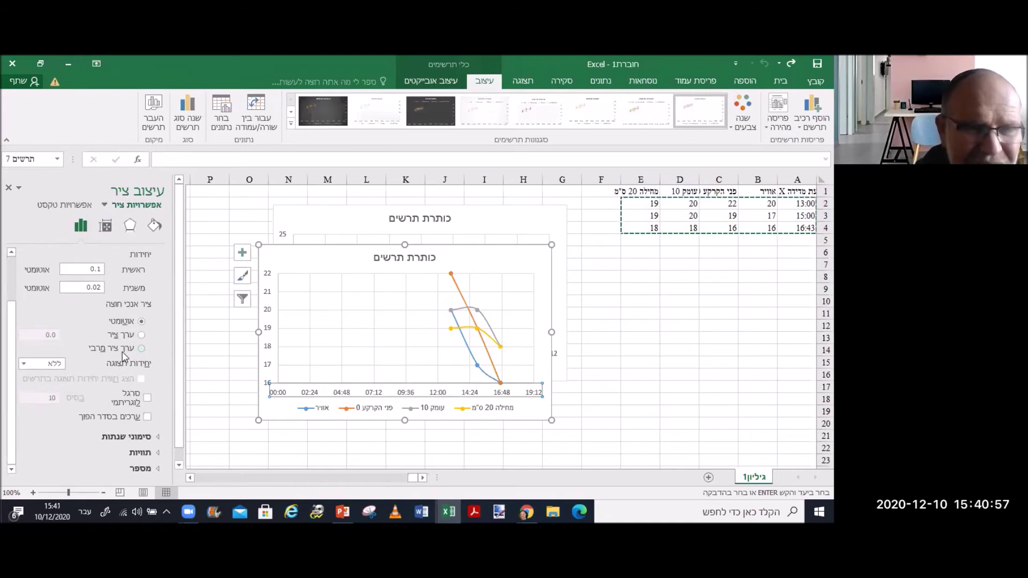
left_click(106, 228)
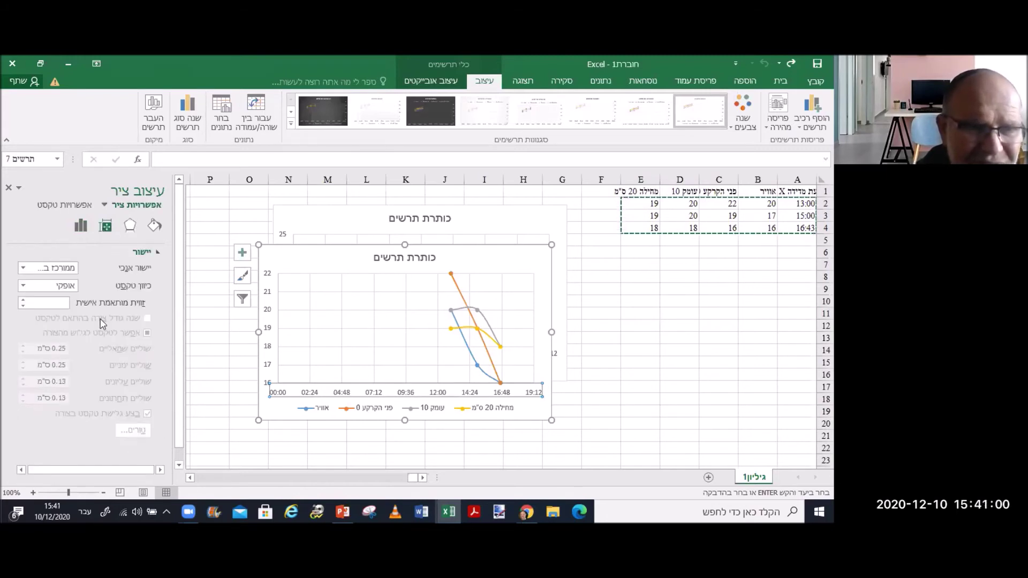
left_click(132, 226)
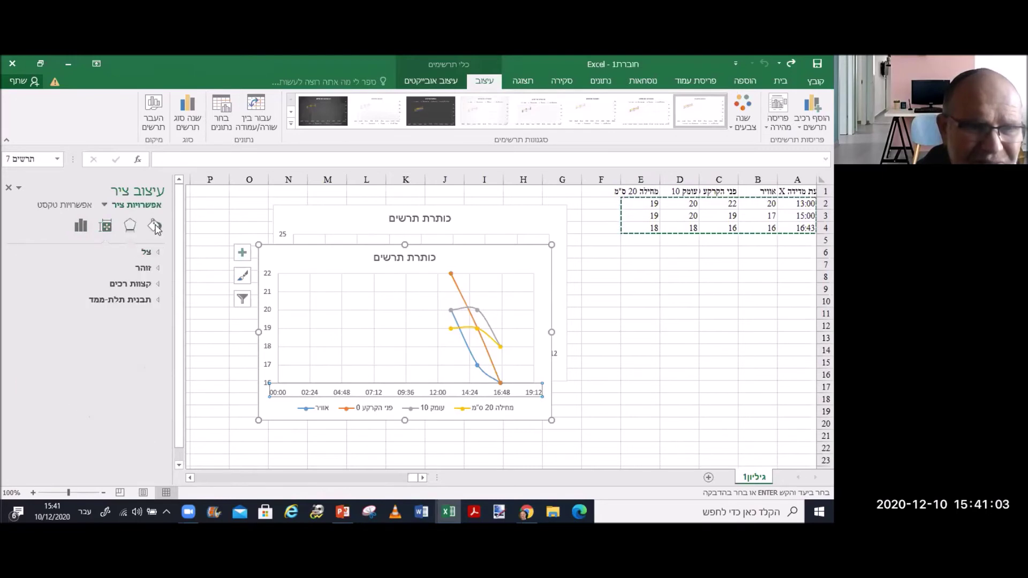
left_click(155, 226)
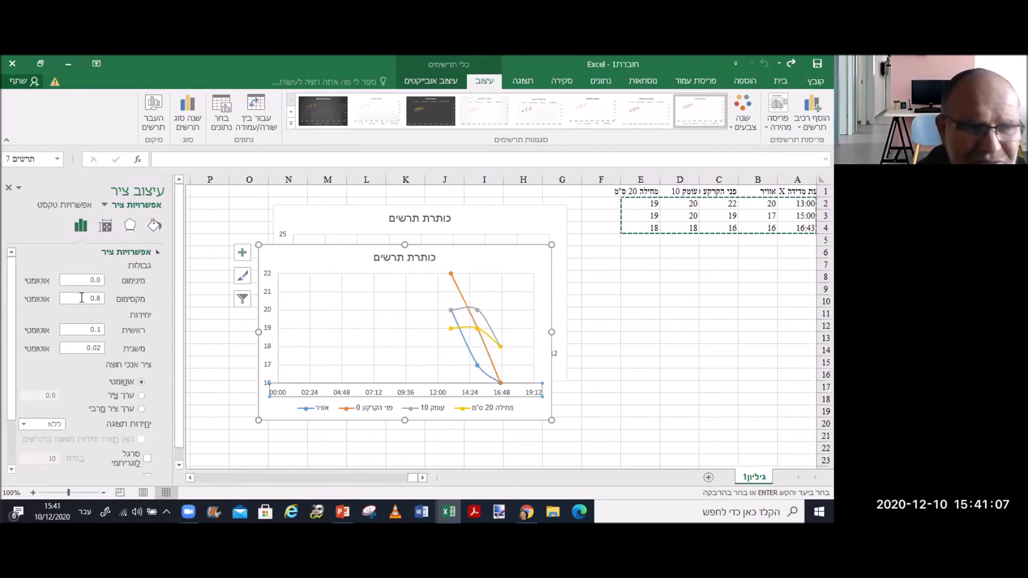
left_click(158, 252)
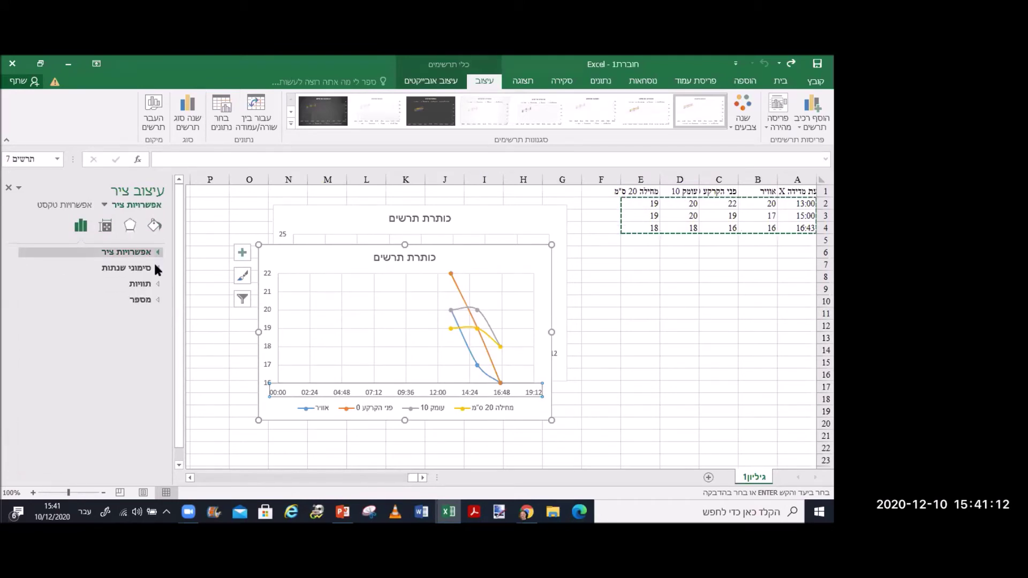
left_click(156, 301)
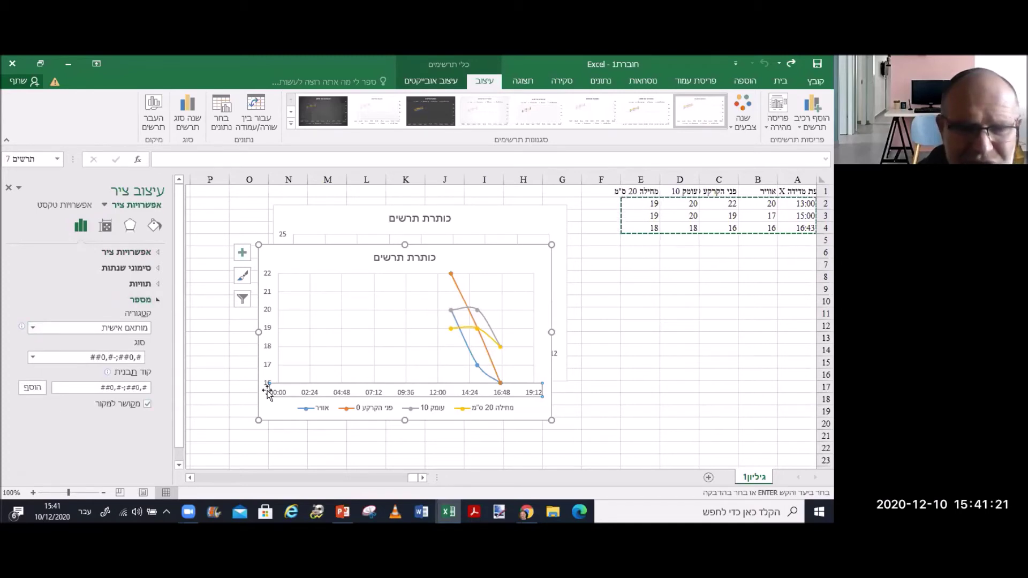
left_click(584, 329)
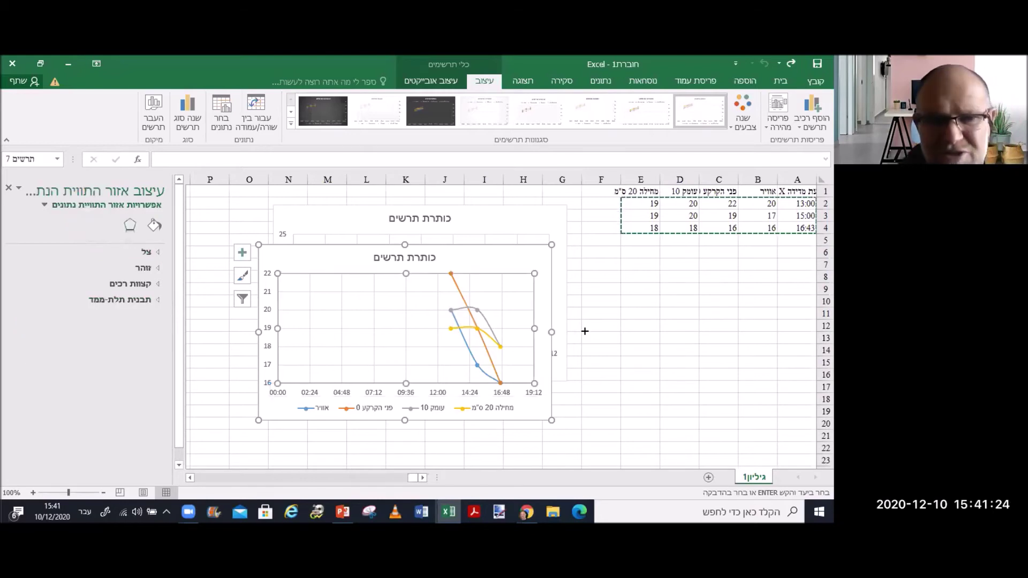
left_click(482, 329)
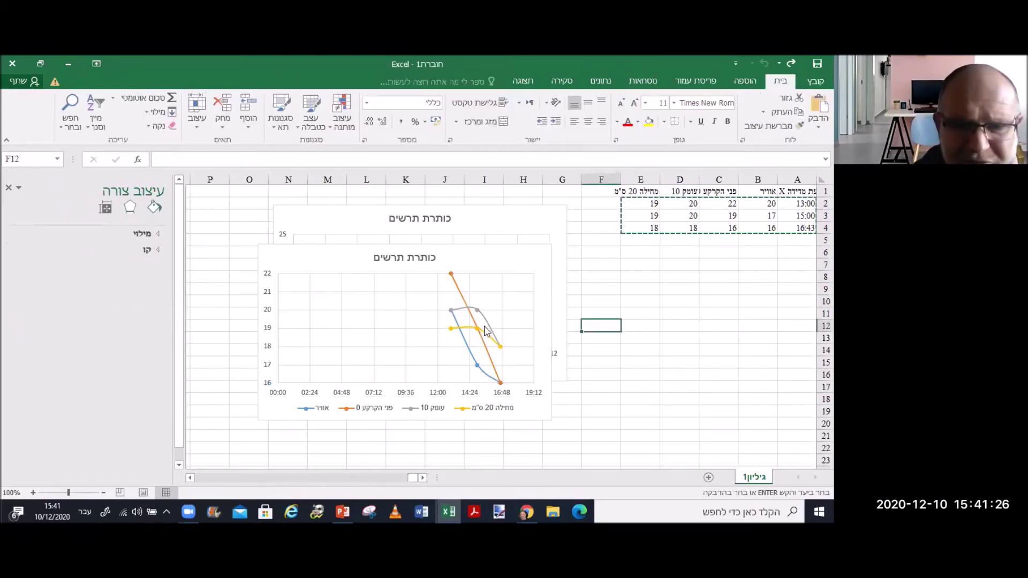
left_click(470, 395)
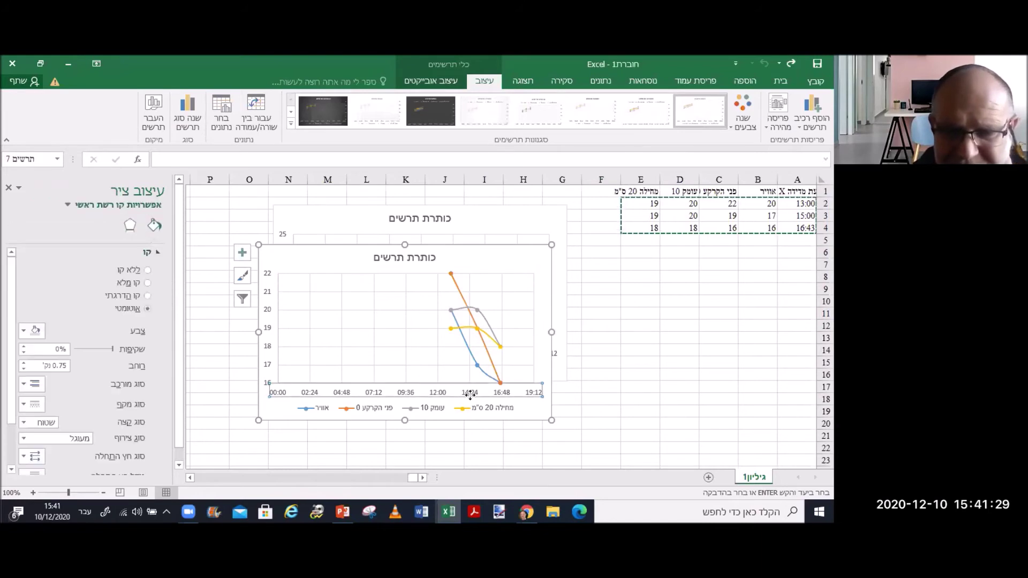
left_click(470, 397)
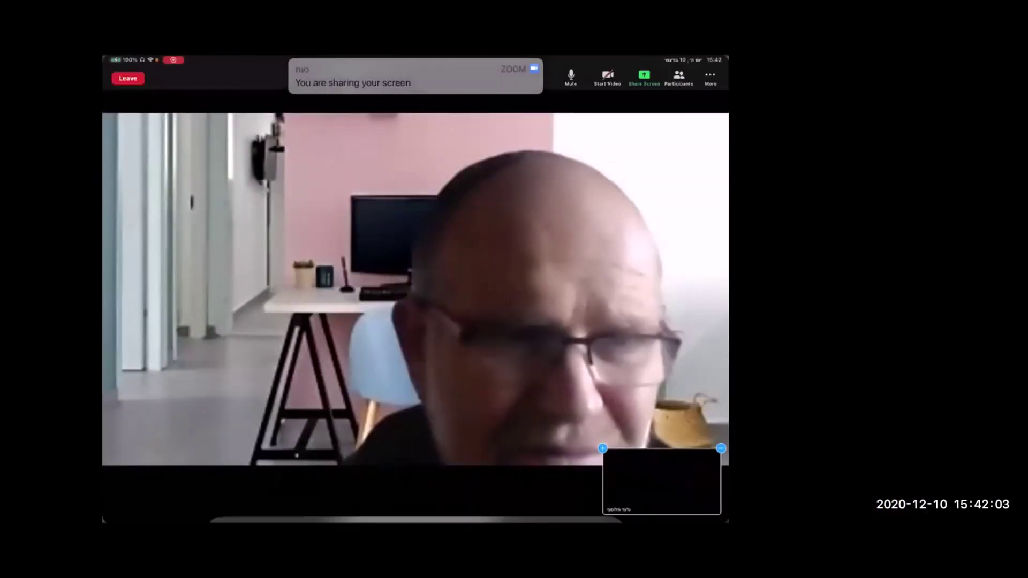
Switch to Numbers, inspect the temperature table and its line chart, and return to the Zoom meeting.
left_click_drag(415, 519, 415, 322)
left_click(222, 357)
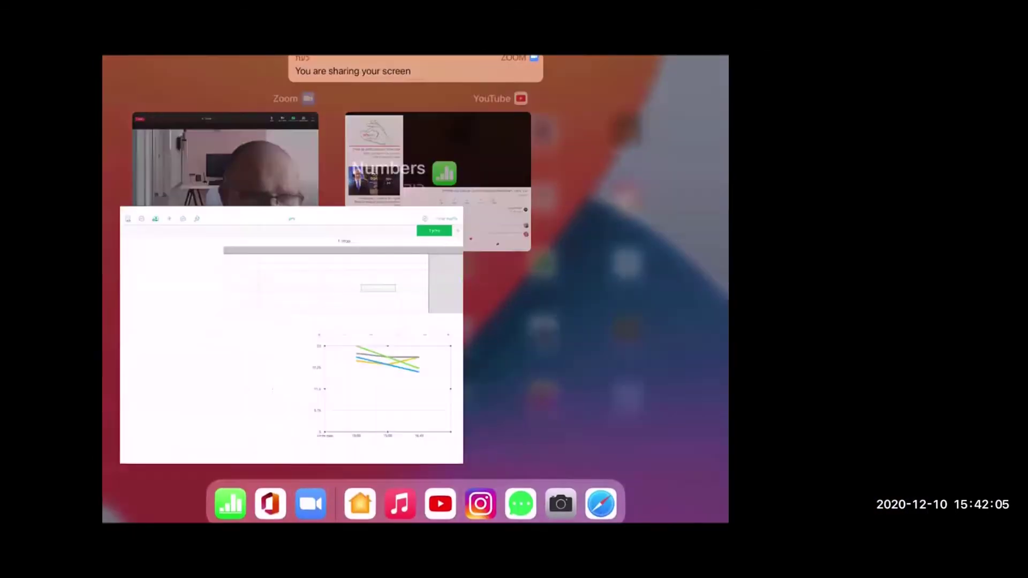
scroll(482, 225, "up", 5)
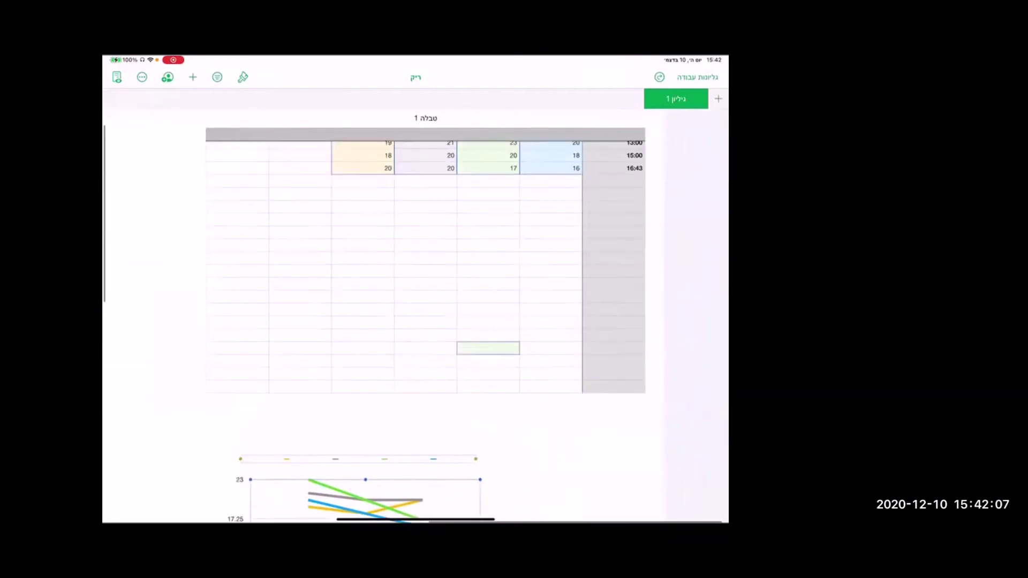
scroll(461, 257, "down", 3)
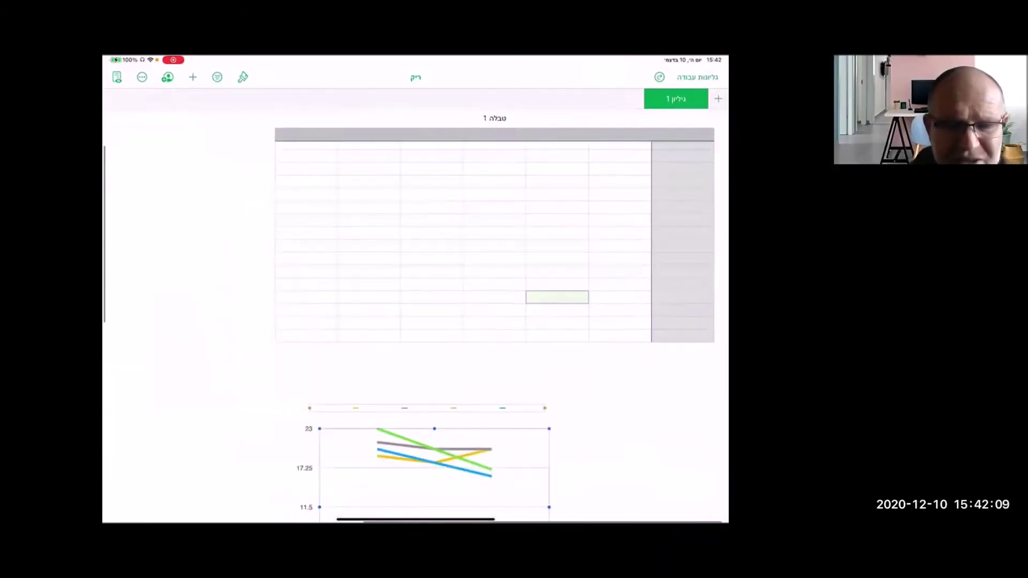
scroll(461, 321, "down", 5)
scroll(418, 278, "up", 5)
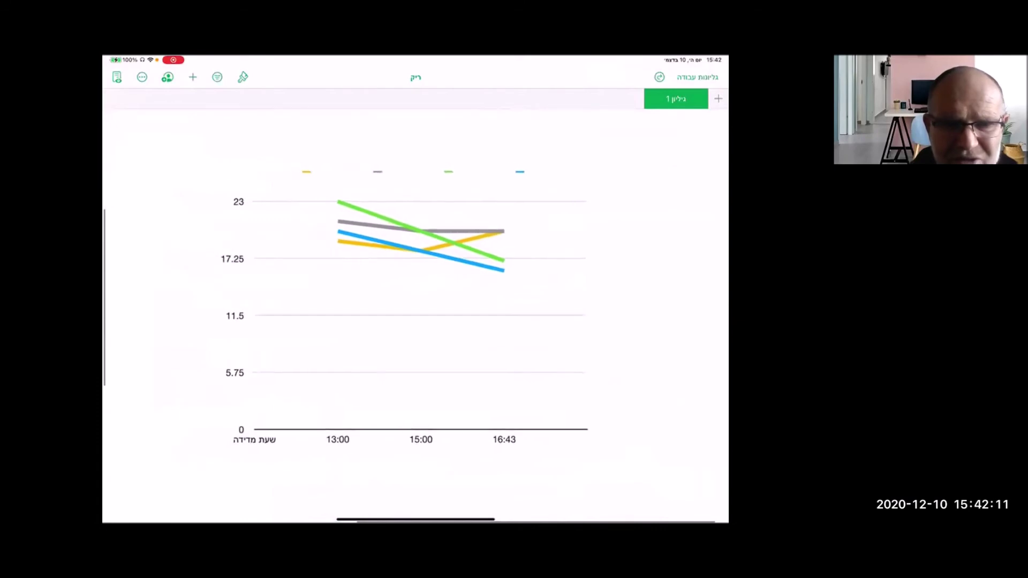
left_click(423, 316)
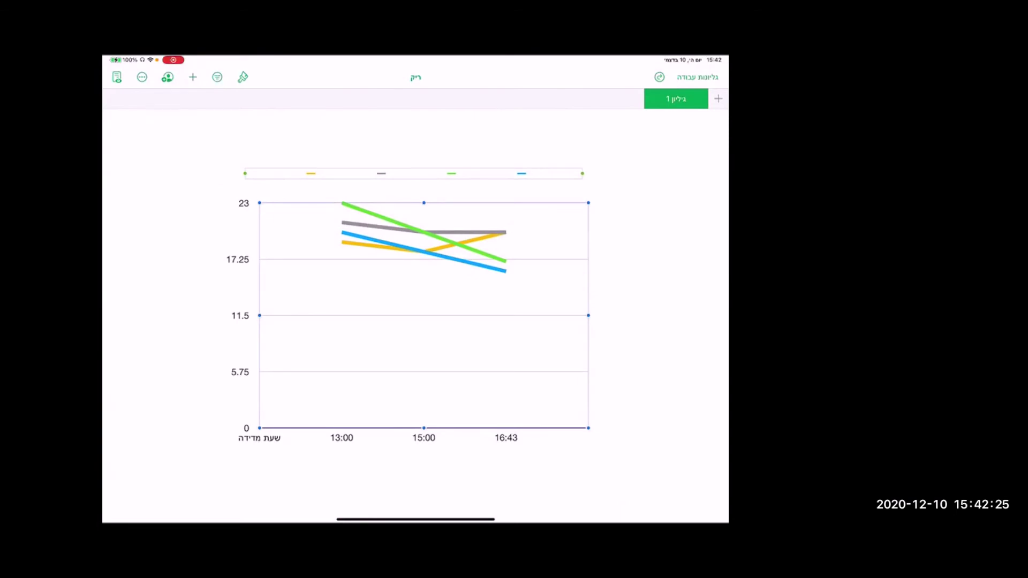
left_click_drag(415, 518, 415, 417)
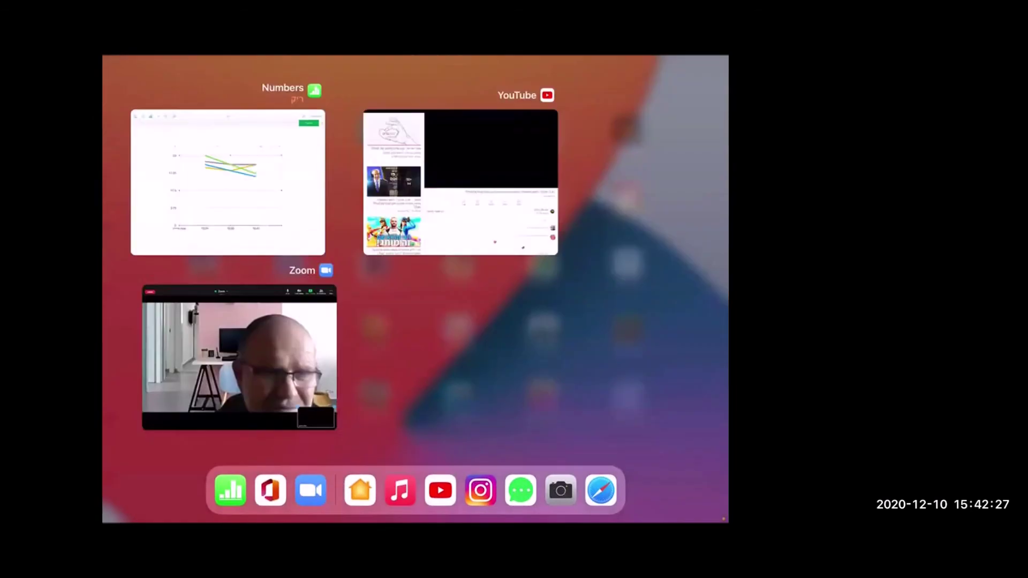
left_click(239, 355)
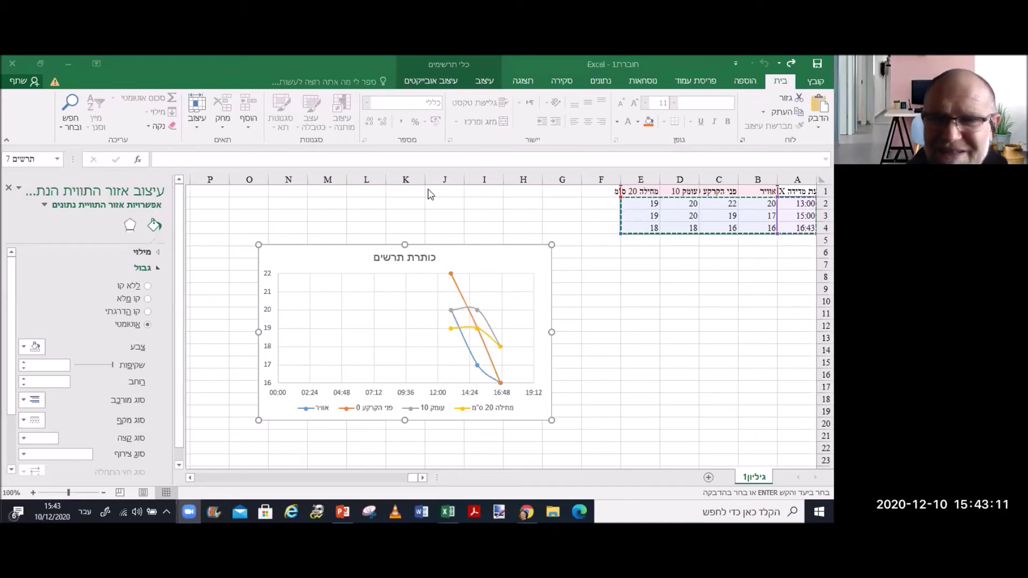
left_click(784, 255)
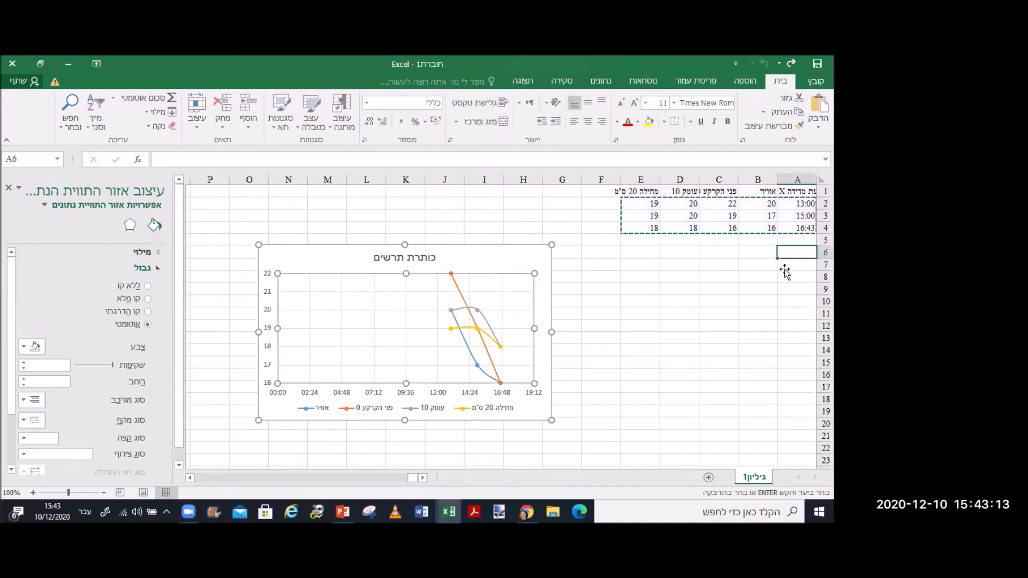
left_click(788, 267)
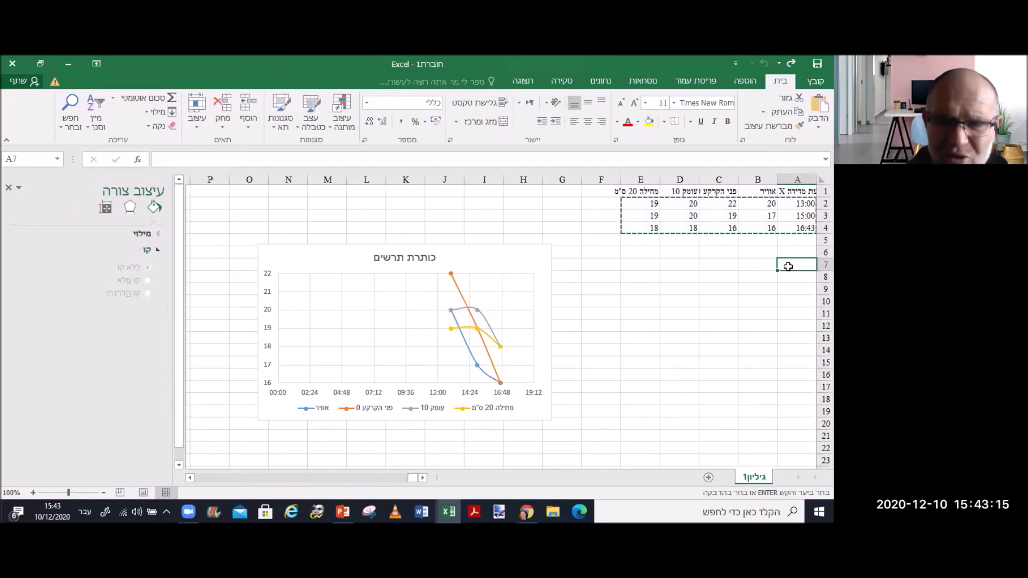
left_click(791, 200)
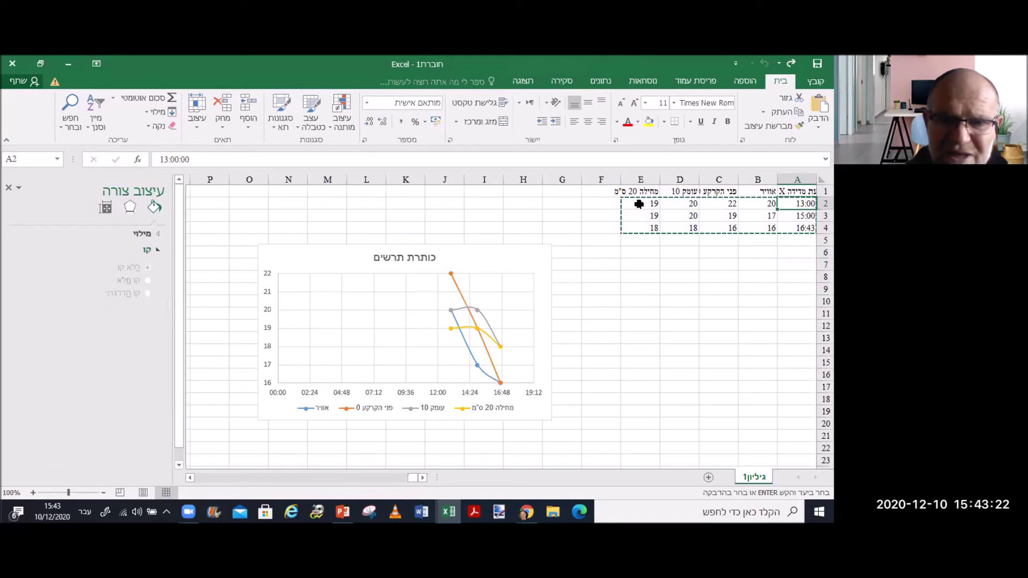
Fill cells F2, F3 and F4 beside the temperature table with the values 500, 40 and 5.
left_click(593, 207)
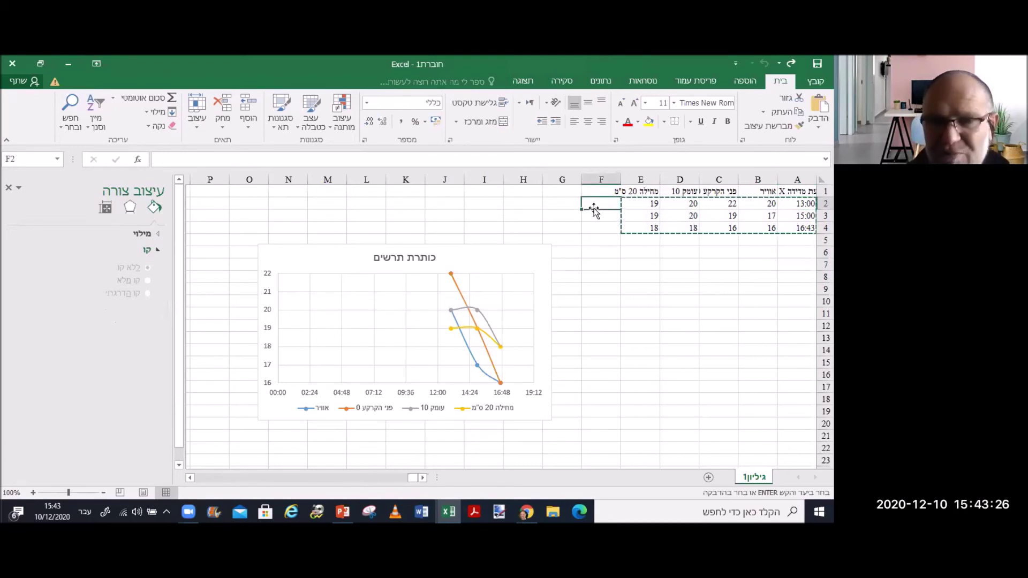
type("500")
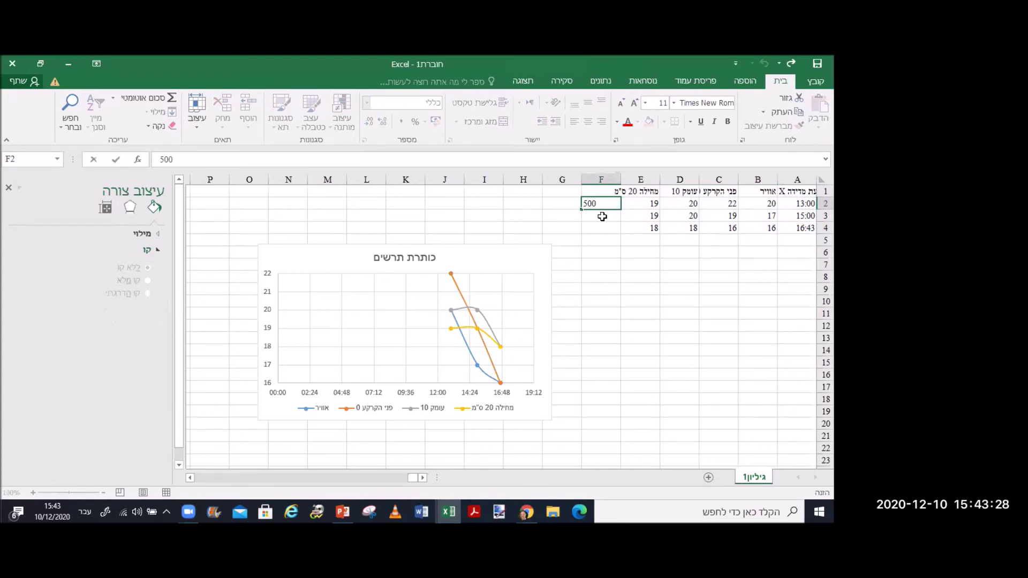
left_click(600, 216)
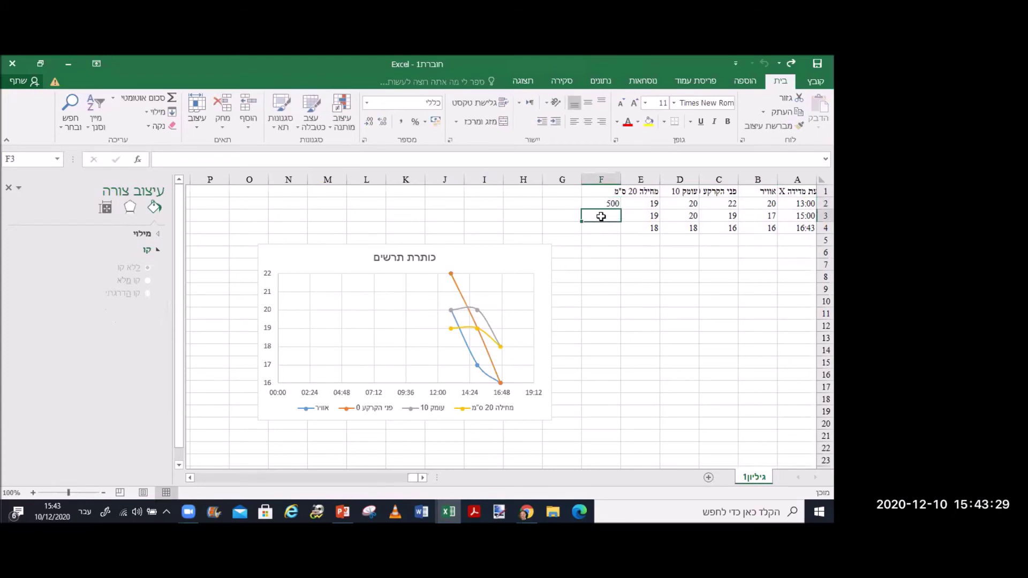
type("4")
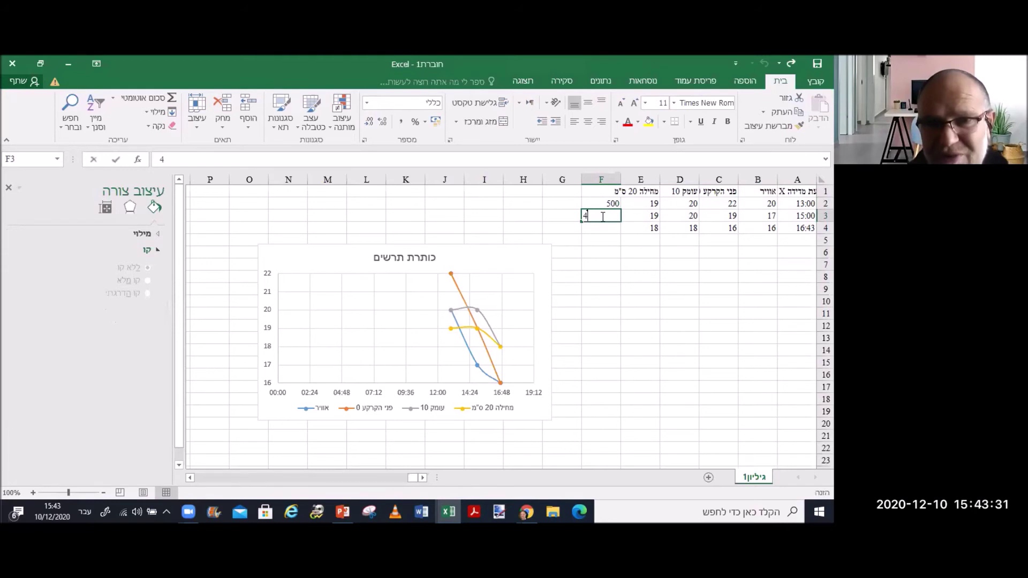
type("0")
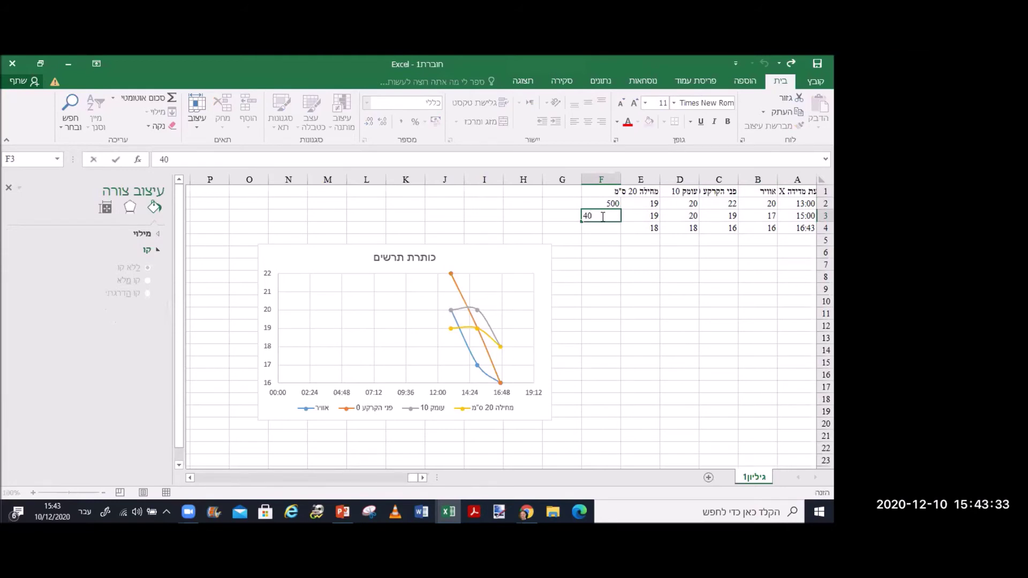
left_click(605, 230)
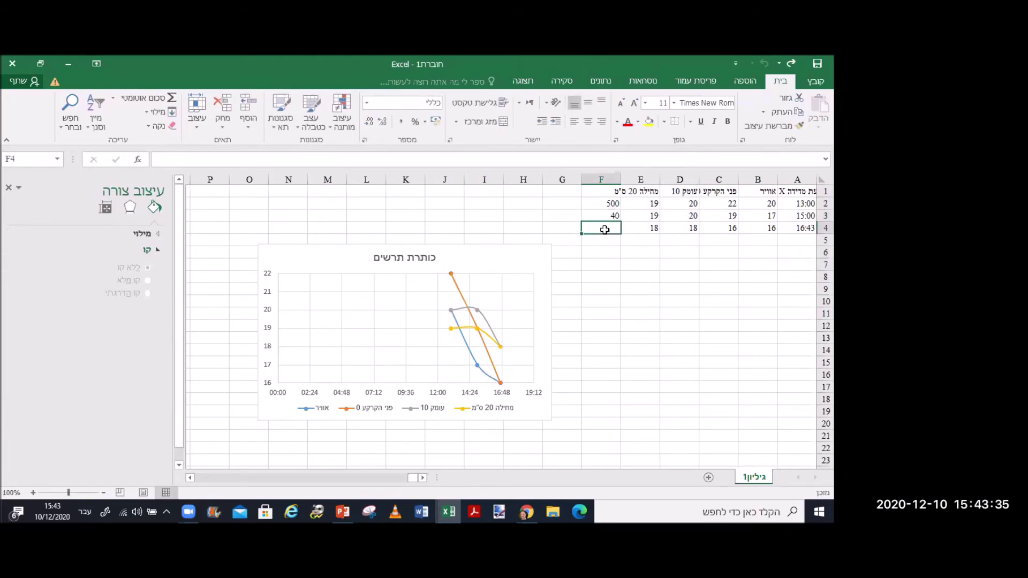
type("5")
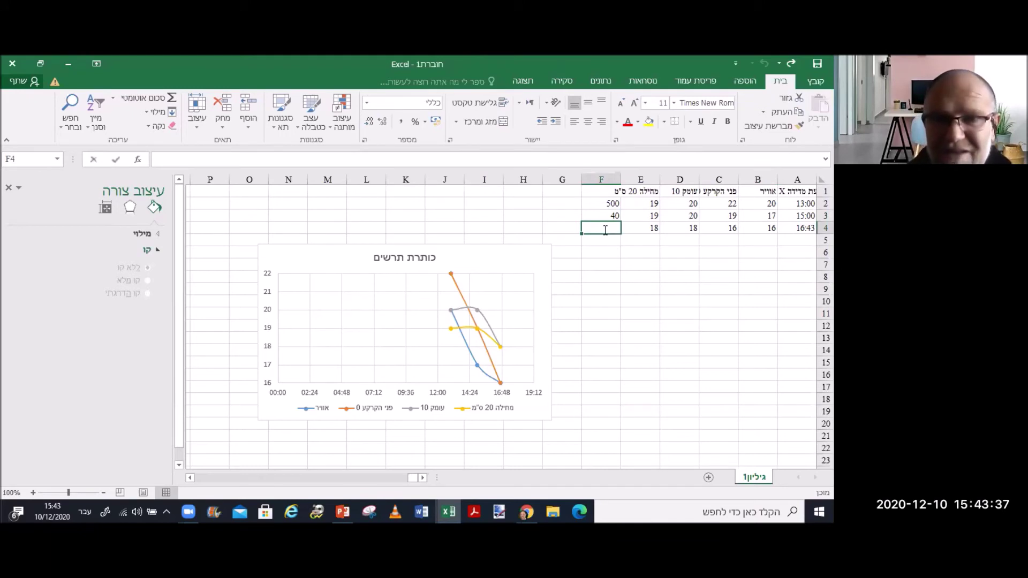
left_click(605, 262)
Change the value in cell F3 to 45.
left_click(618, 217)
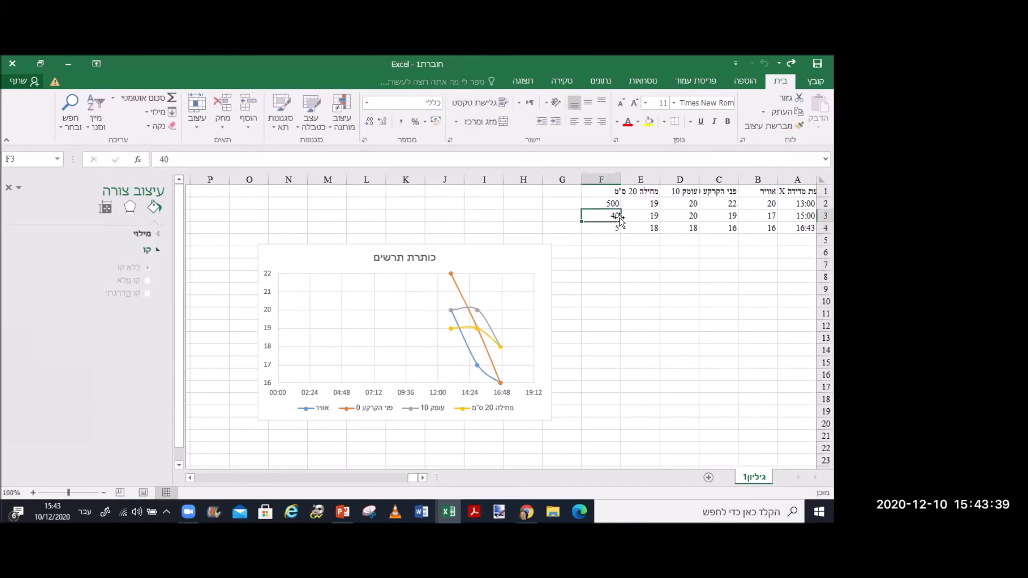
type("45")
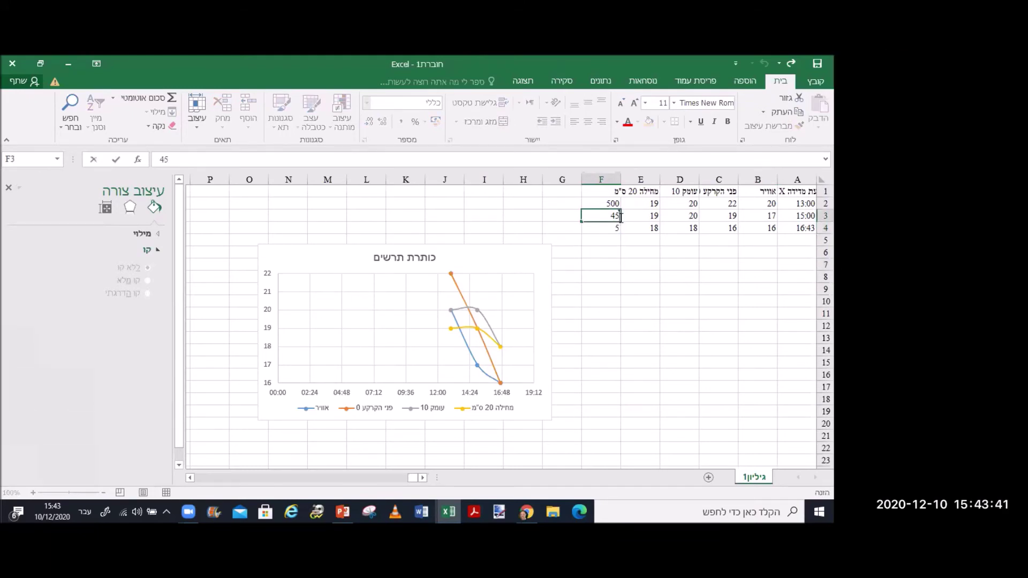
left_click(642, 275)
Insert a scatter chart with smooth lines and markers from the measurement times in A1:A4 and the added series in F1:F4.
left_click_drag(802, 193, 798, 228)
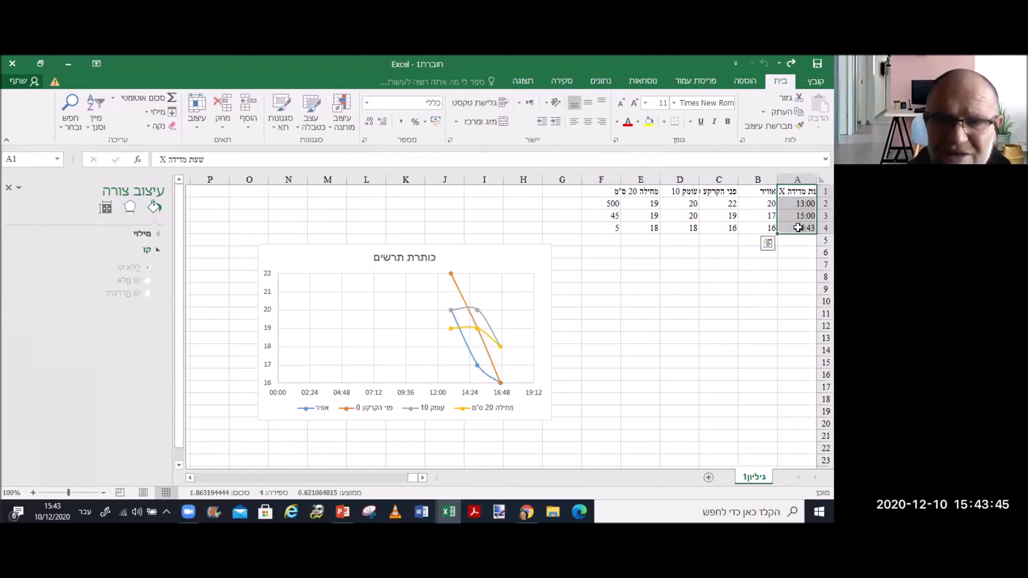
left_click_drag(599, 190, 606, 229, "ctrl")
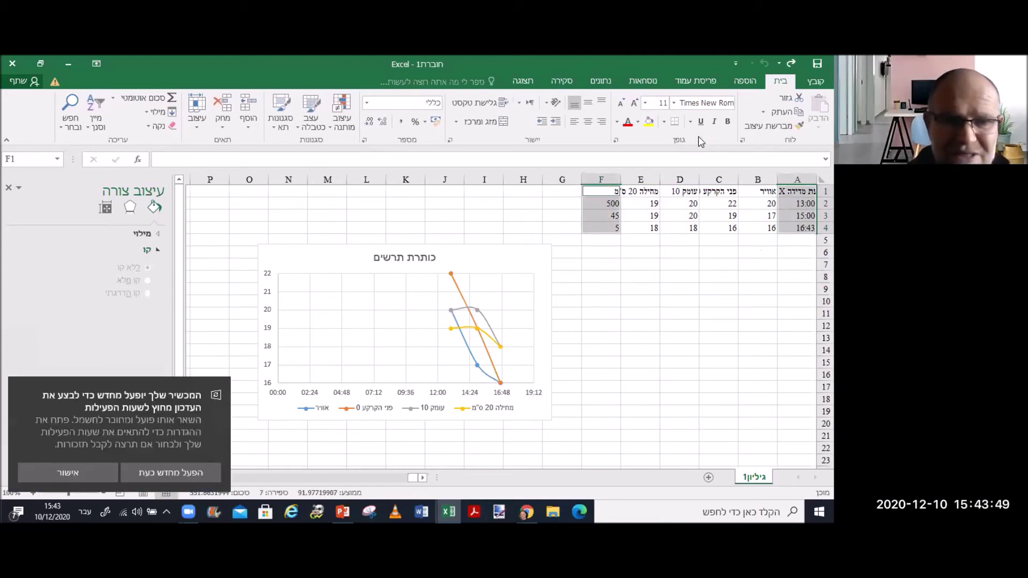
left_click(747, 84)
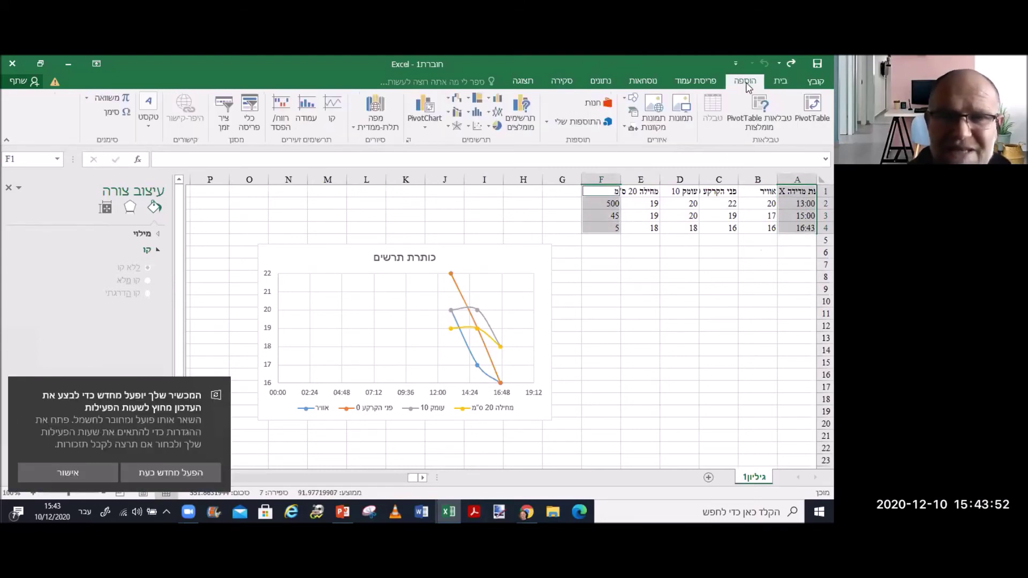
left_click(470, 128)
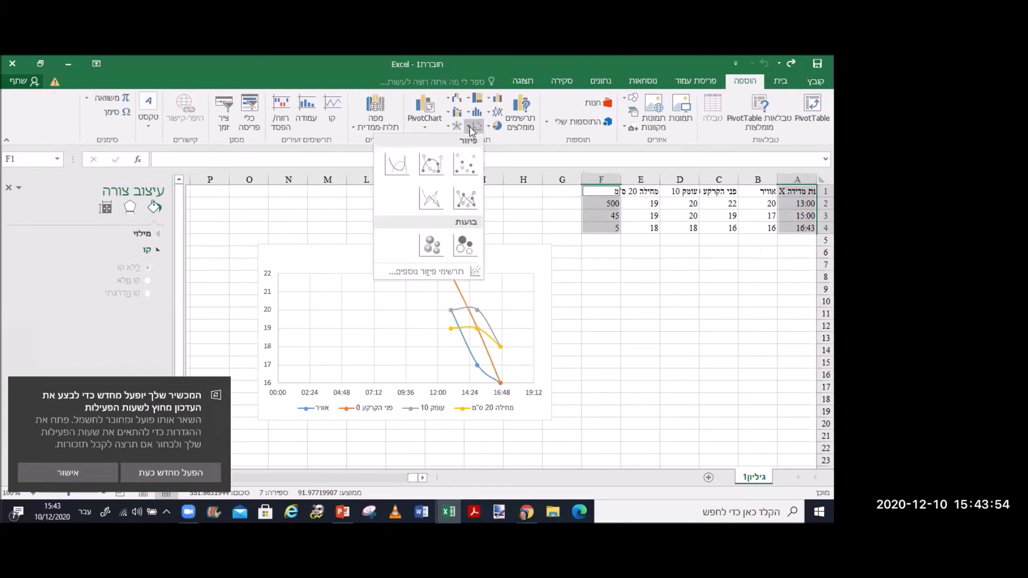
left_click(430, 167)
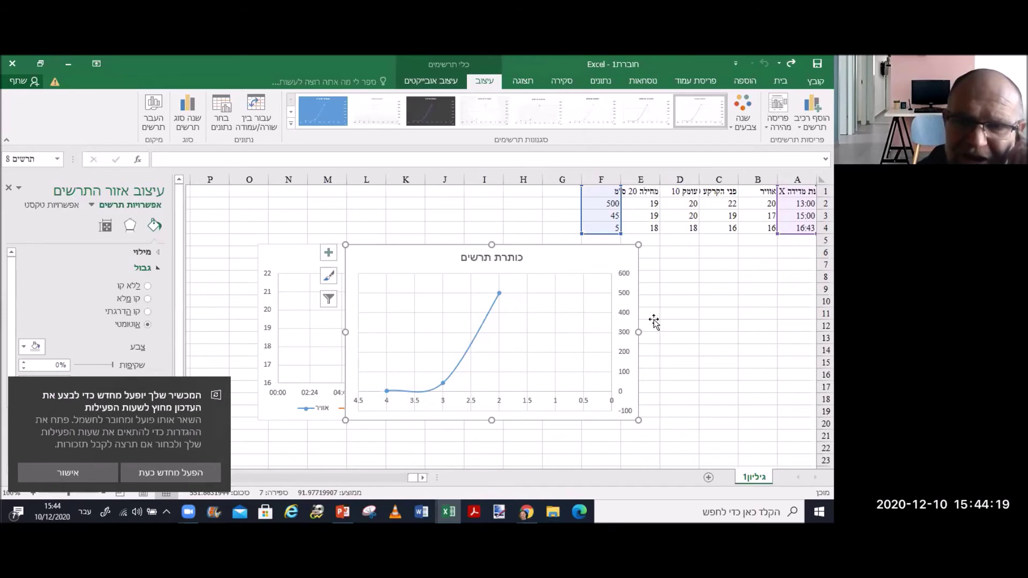
key("Escape")
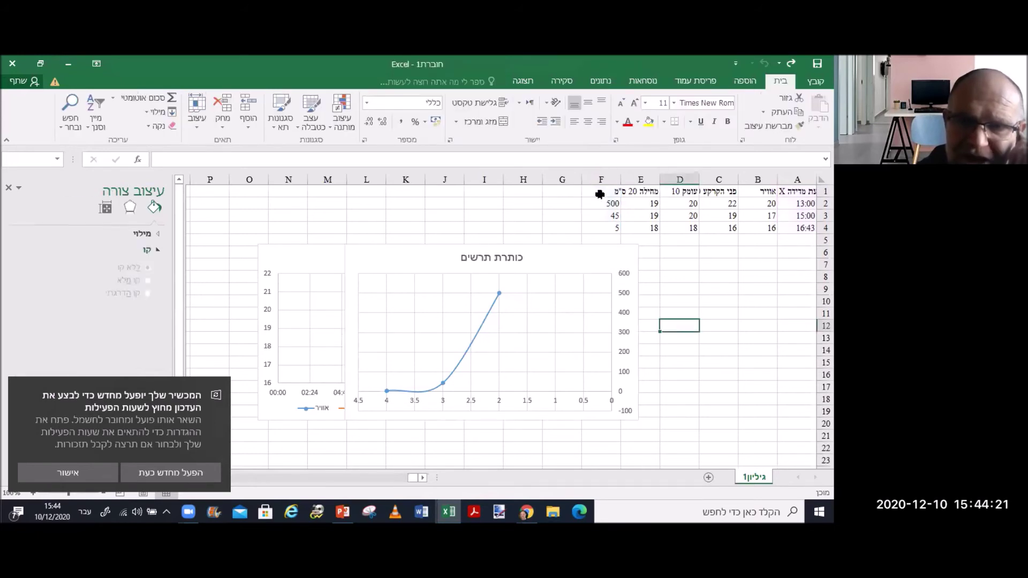
Enter the heading Lux in cell F1 above the added sample values.
left_click(600, 191)
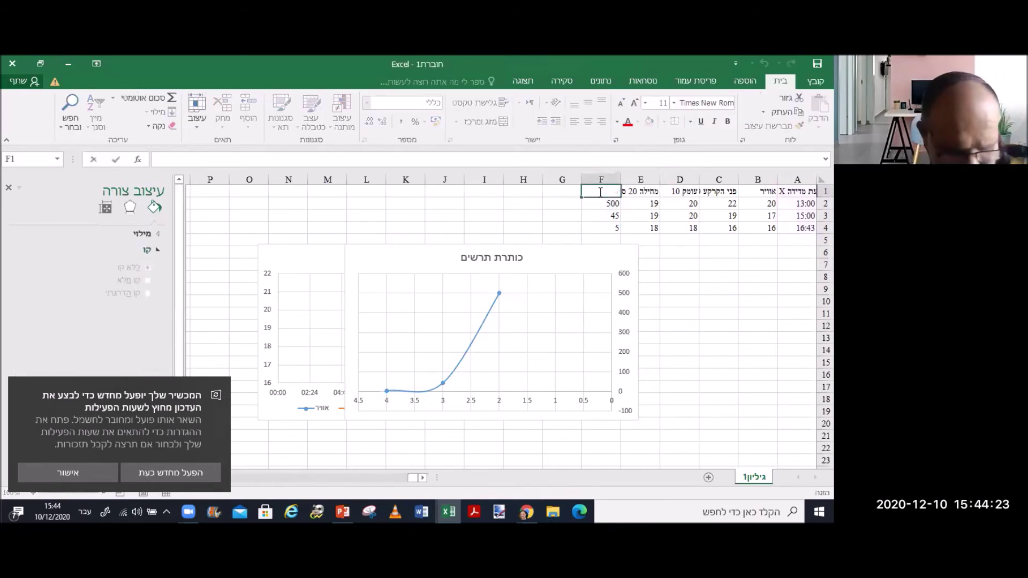
key("alt+shift")
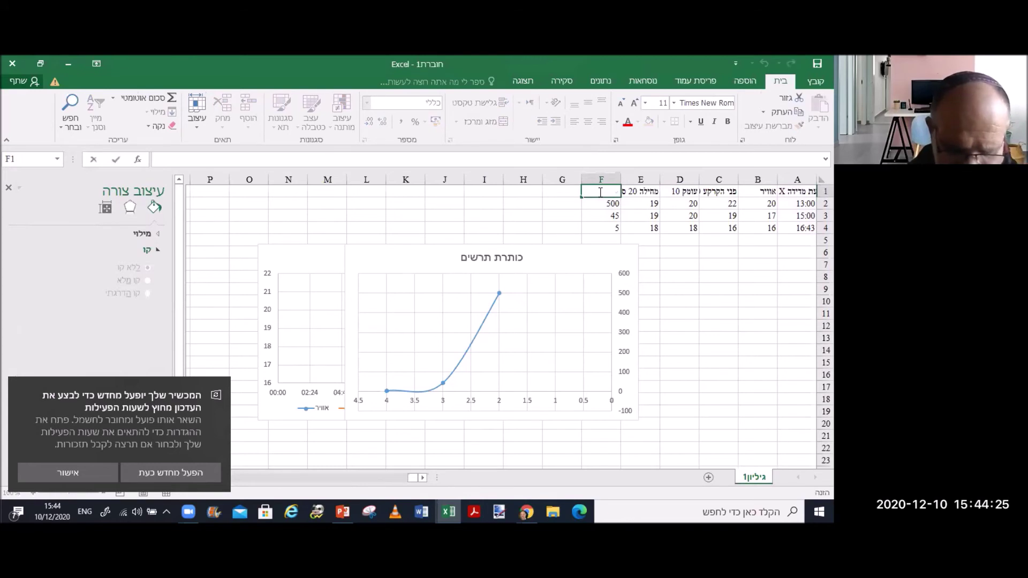
type("Lu")
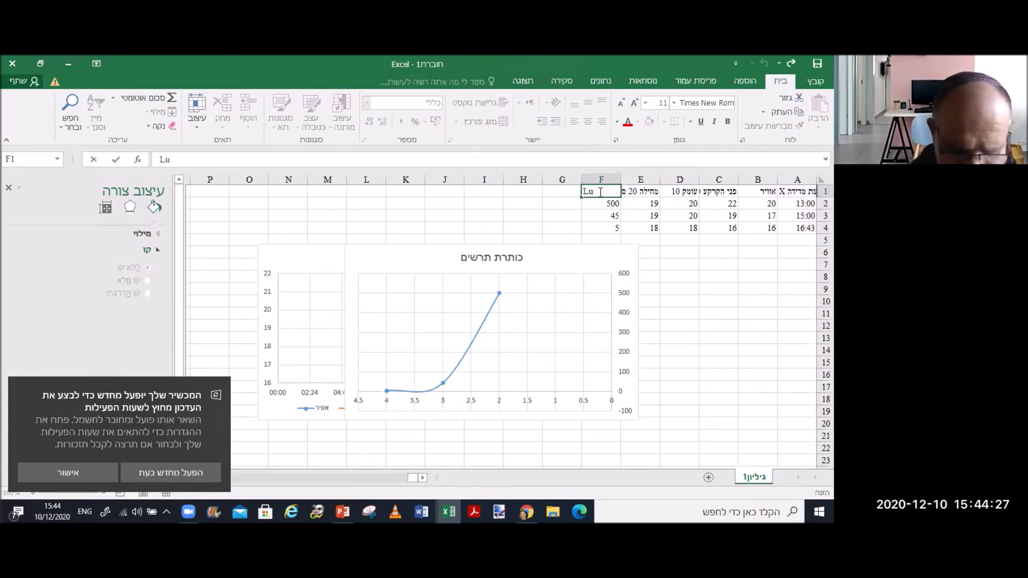
type("x")
left_click(654, 289)
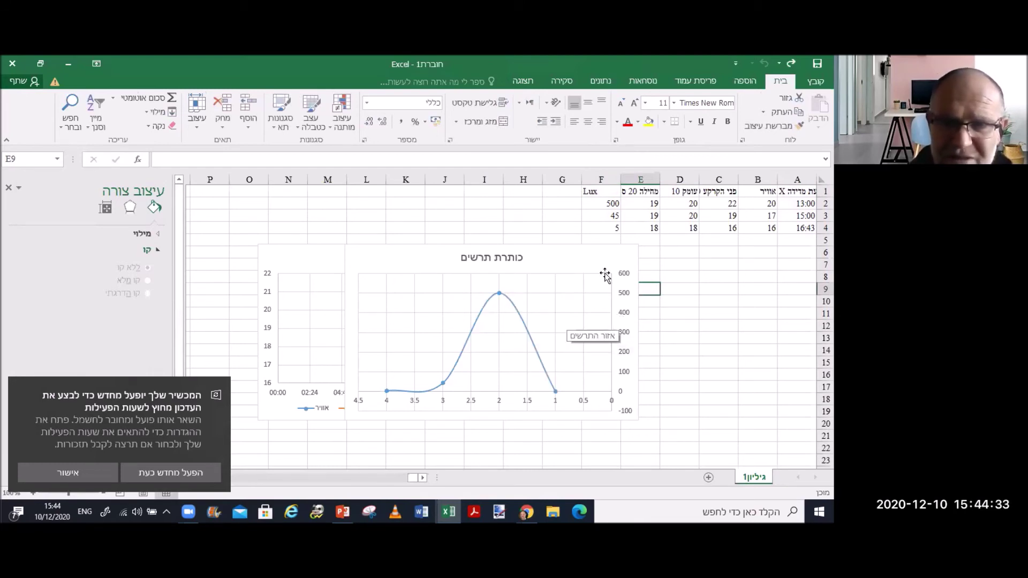
Clear the Lux heading from cell F1 and check the last data point in the new scatter chart.
left_click(601, 192)
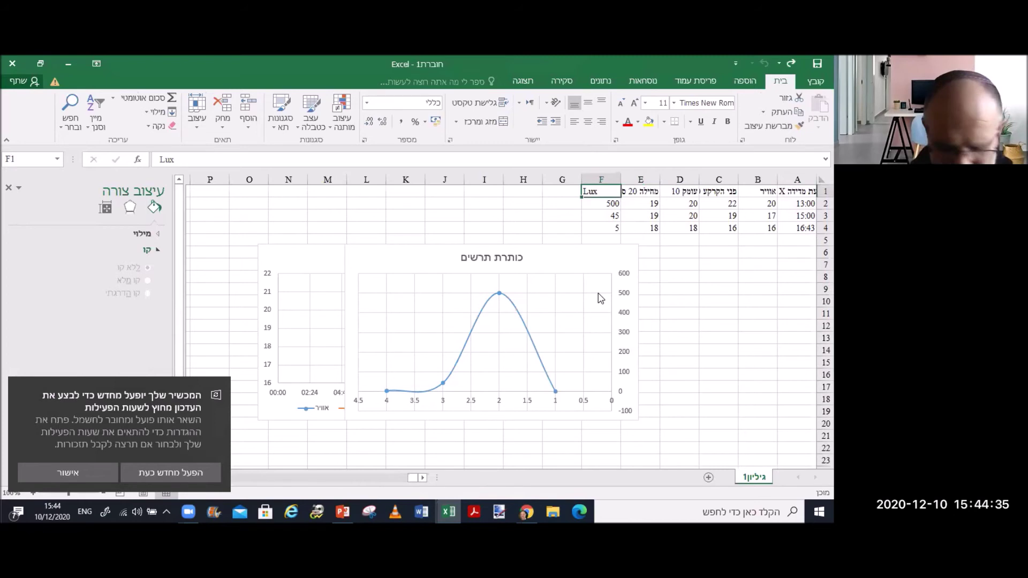
key("Delete")
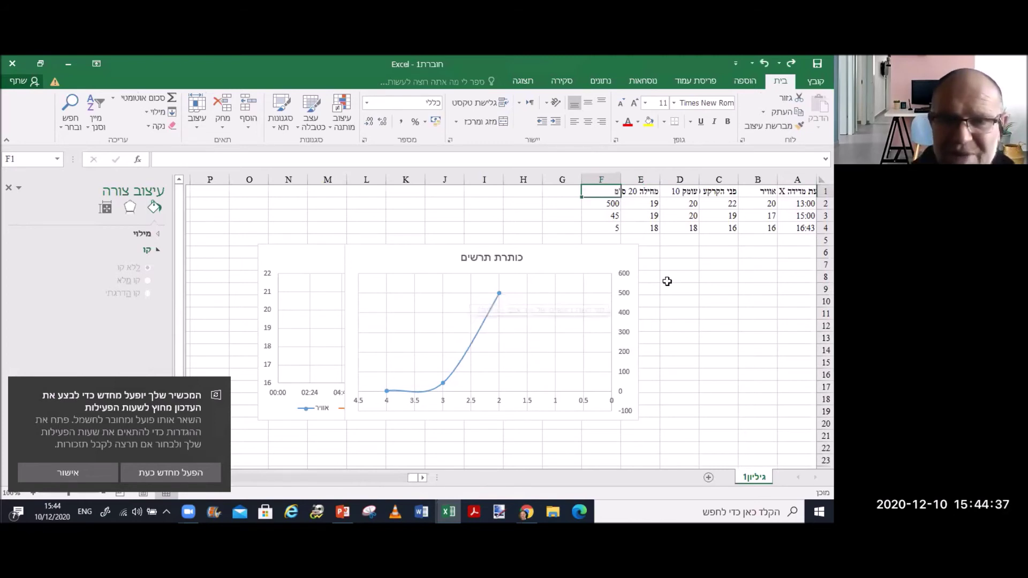
left_click(667, 279)
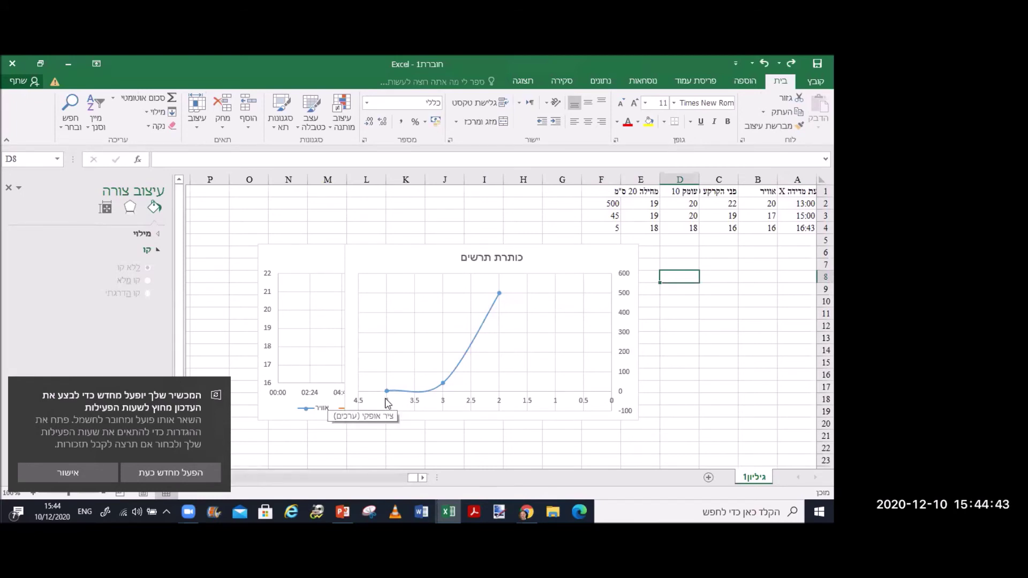
mouse_move(388, 393)
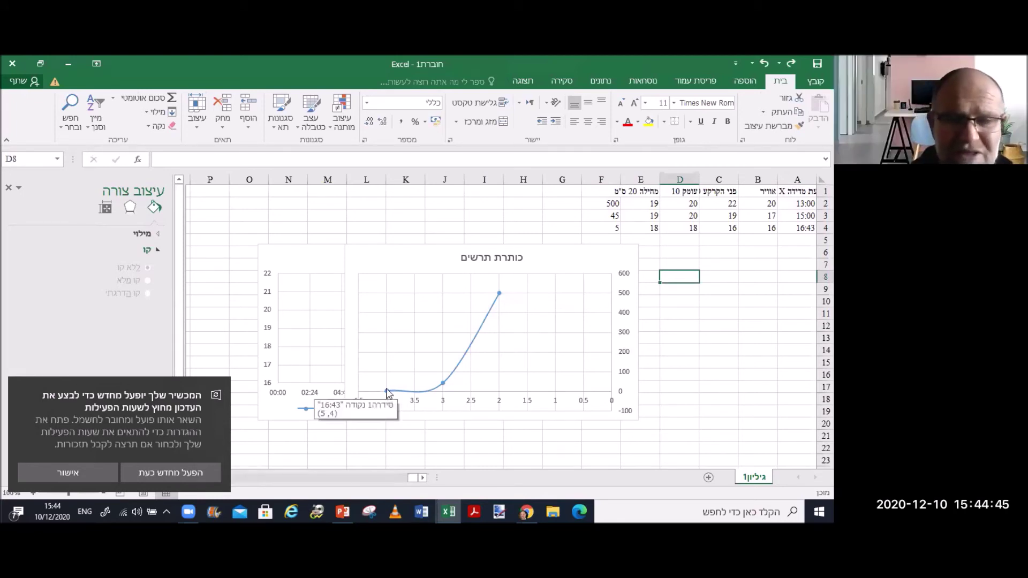